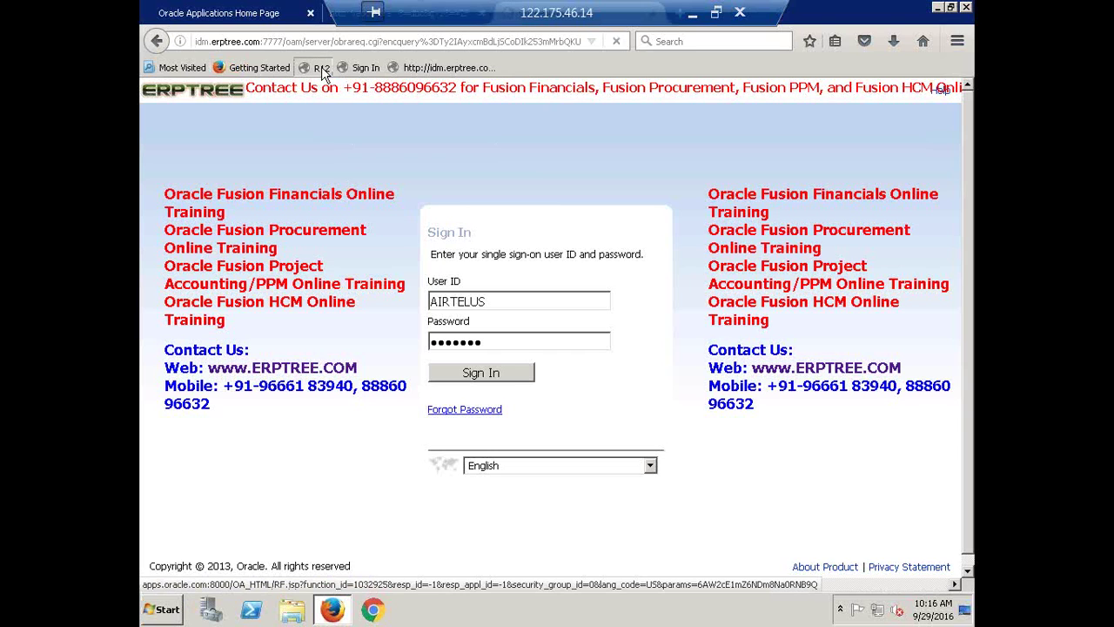
# - Open the R12 Oracle login page and leave the browser zoom at 100%
pyautogui.click(321, 68)
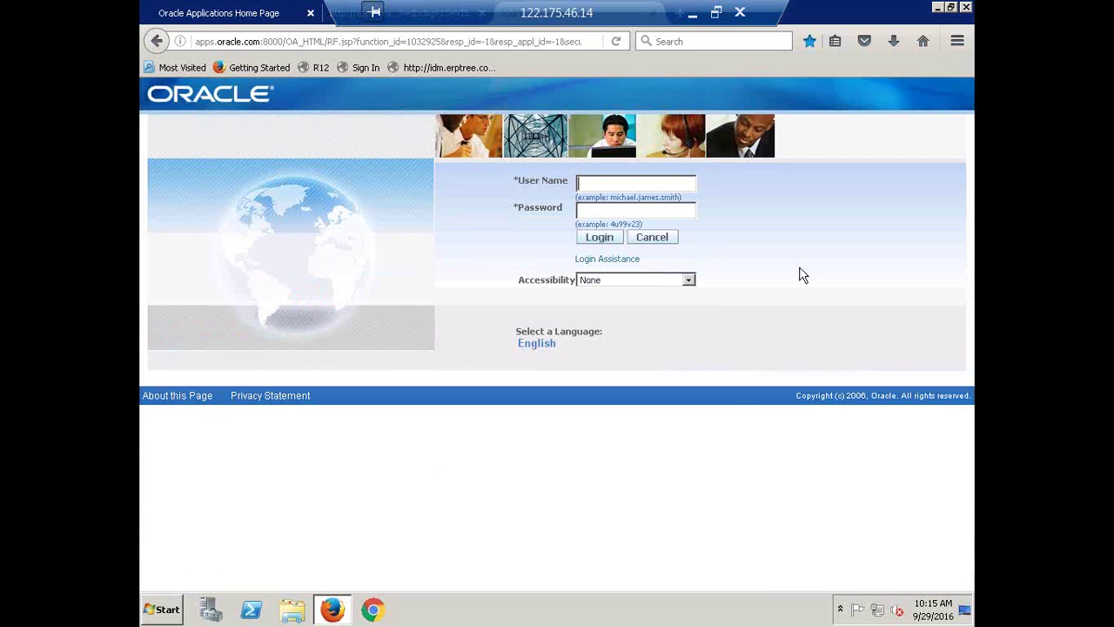
pyautogui.click(958, 41)
pyautogui.click(926, 100)
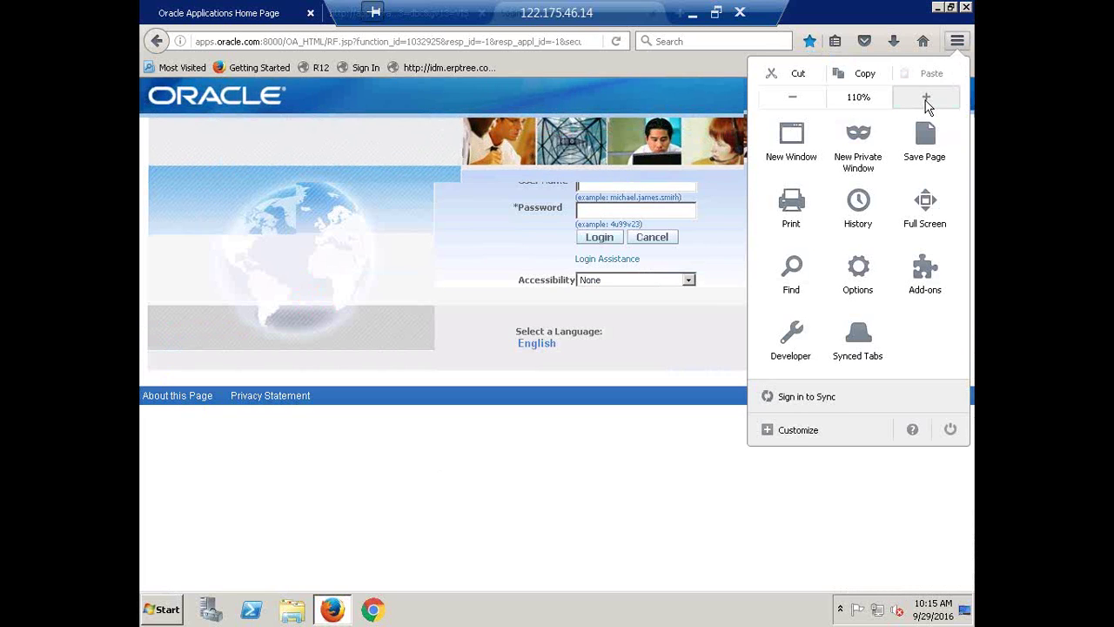
pyautogui.click(792, 96)
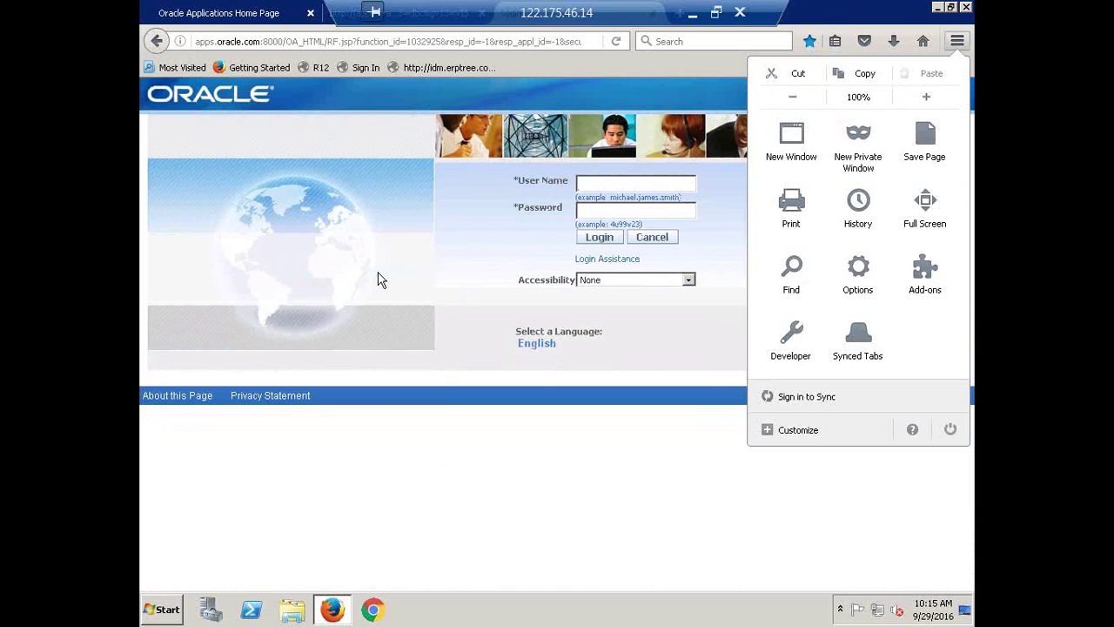
pyautogui.click(449, 240)
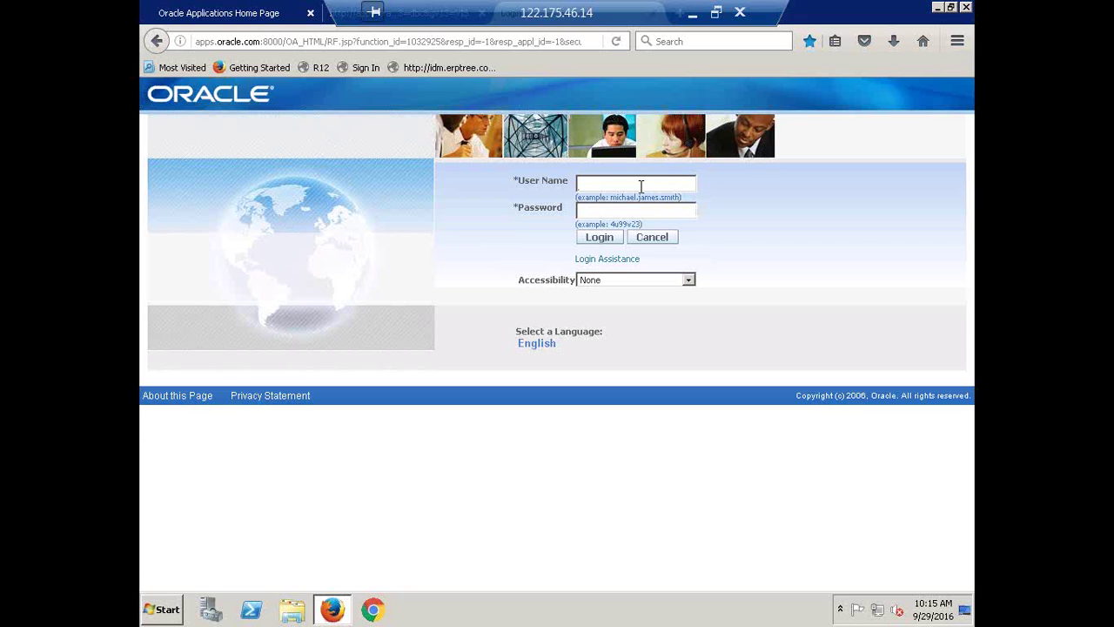
# - Log in as the operations user with its password, declining the browser's offer to save the login
pyautogui.write('operations*******')
pyautogui.click(603, 240)
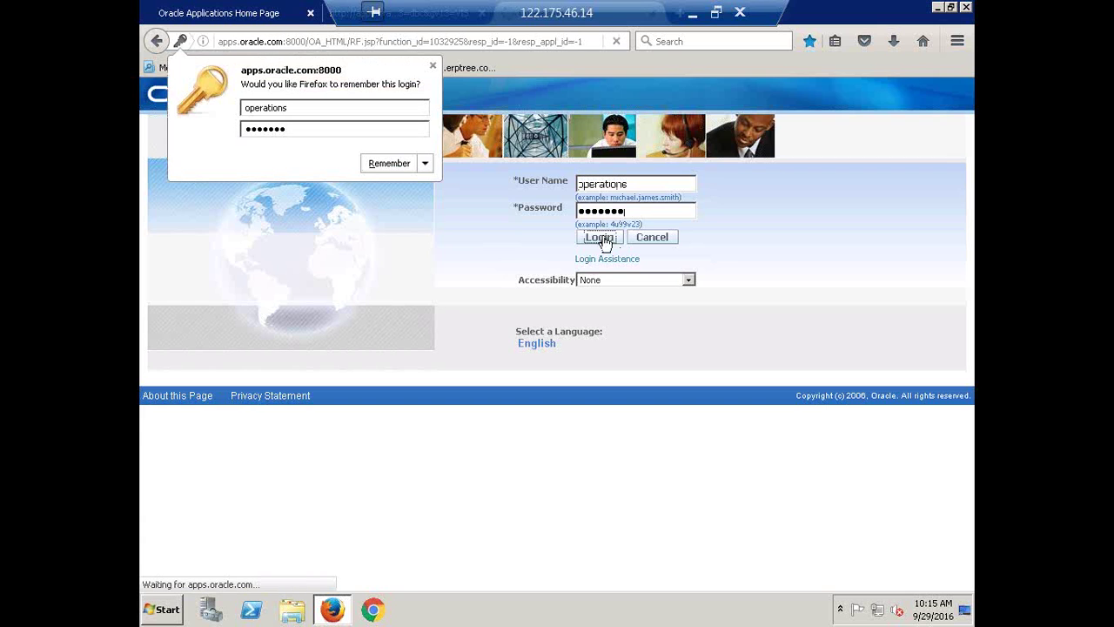
pyautogui.click(432, 66)
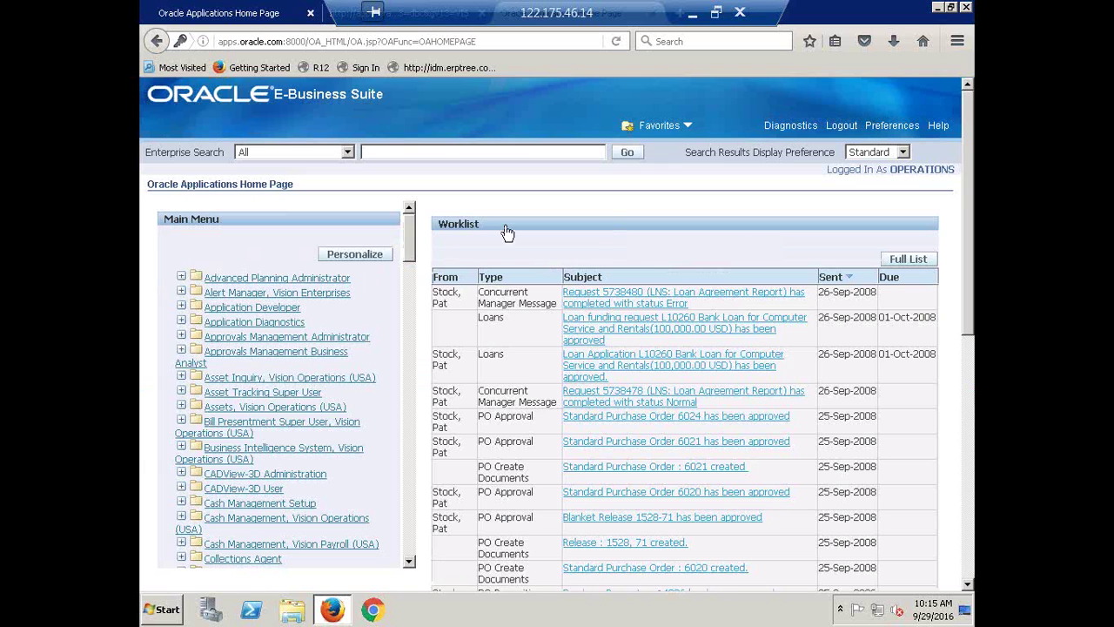
pyautogui.moveTo(409, 235); pyautogui.dragTo(420, 359)
# - Open Journals > Enter under the General Ledger, Vision Operations (USA) responsibility
pyautogui.click(277, 385)
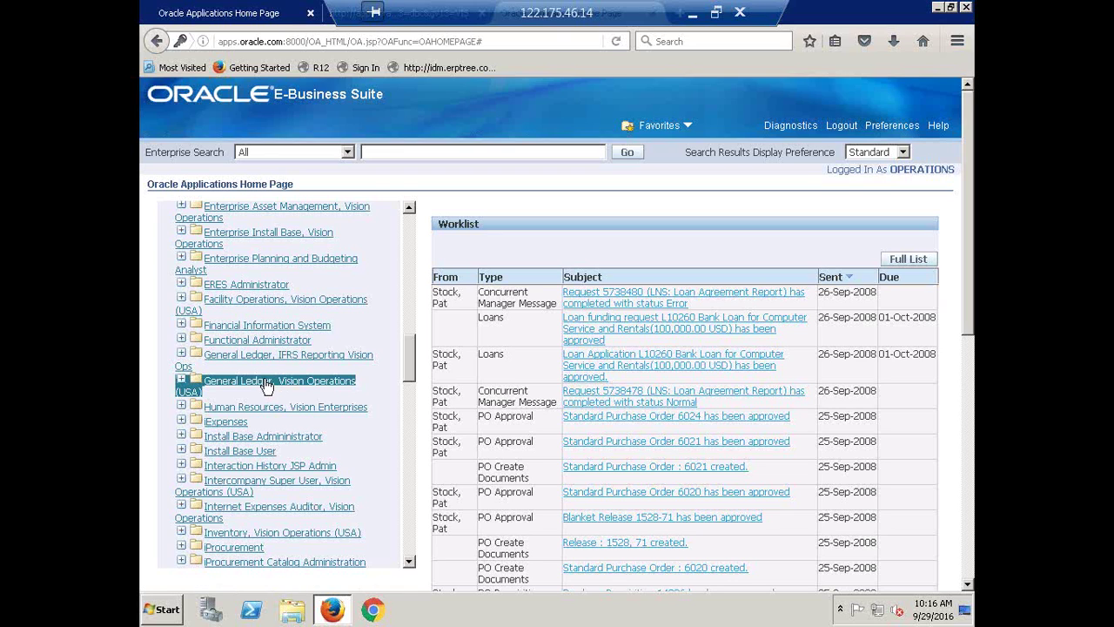
pyautogui.click(266, 386)
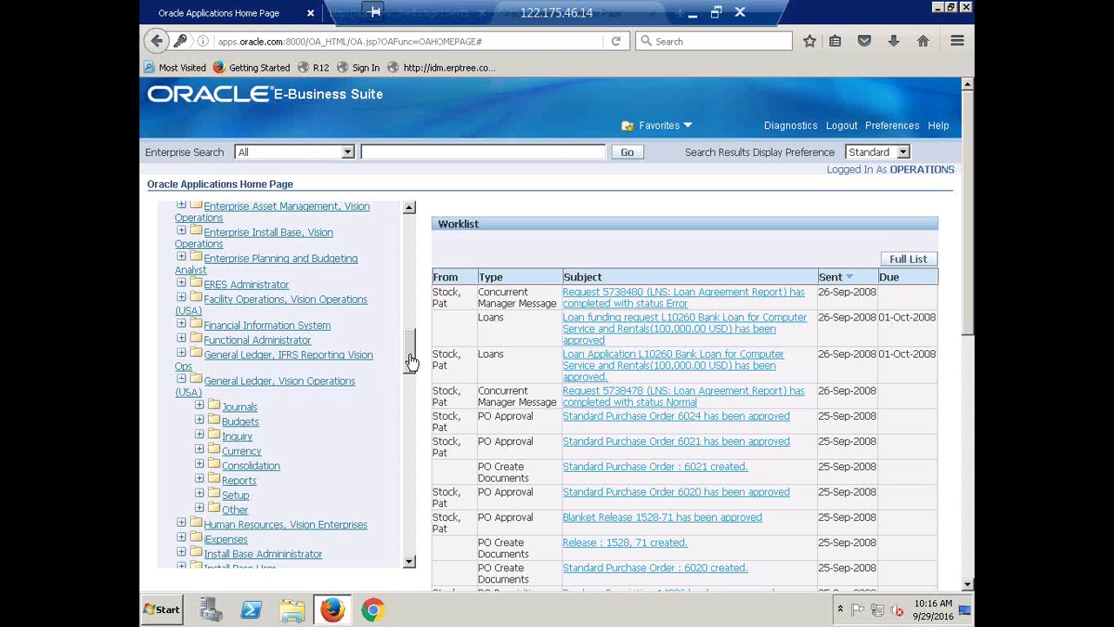
pyautogui.moveTo(411, 355)
pyautogui.mouseDown()
pyautogui.moveTo(412, 381)
pyautogui.moveTo(409, 352)
pyautogui.mouseUp()
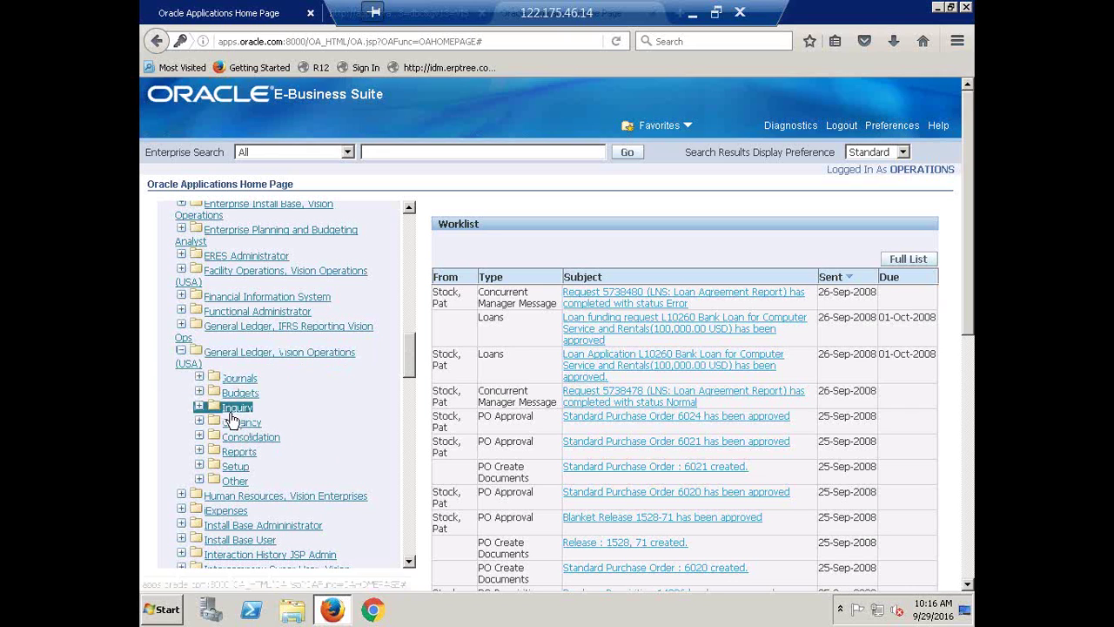
pyautogui.click(237, 381)
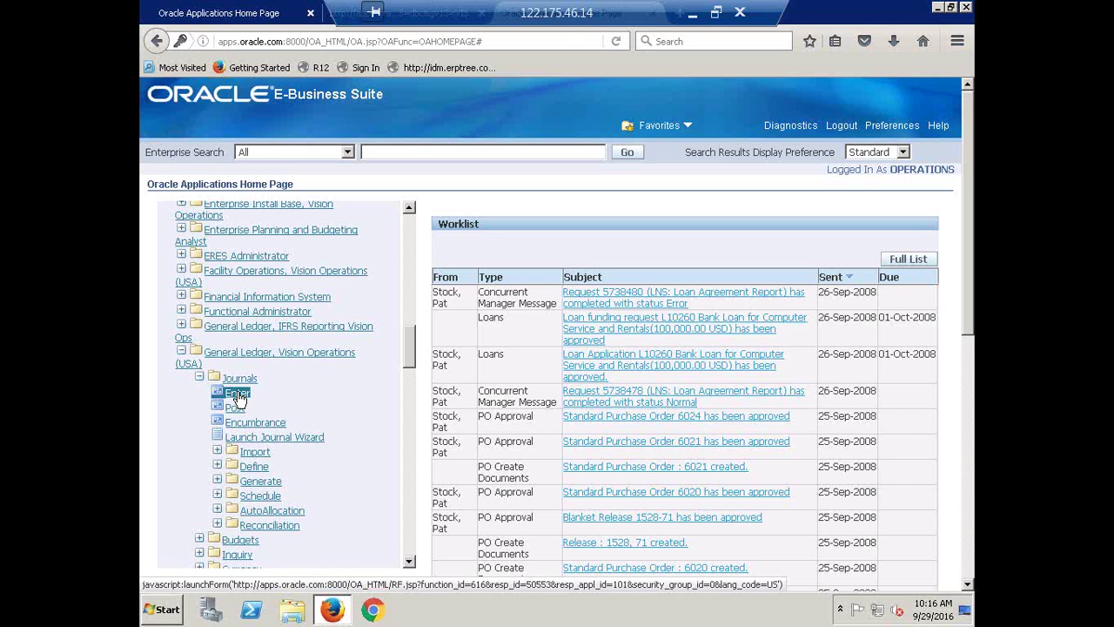
pyautogui.click(237, 396)
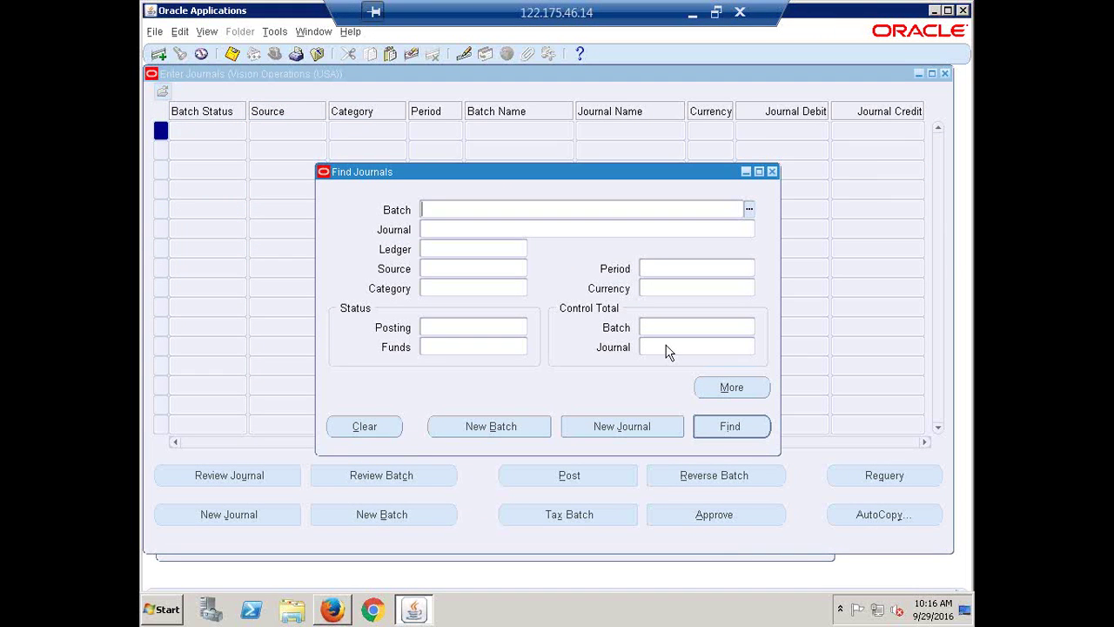
# - Close the Find Journals and Enter Journals windows
pyautogui.click(772, 172)
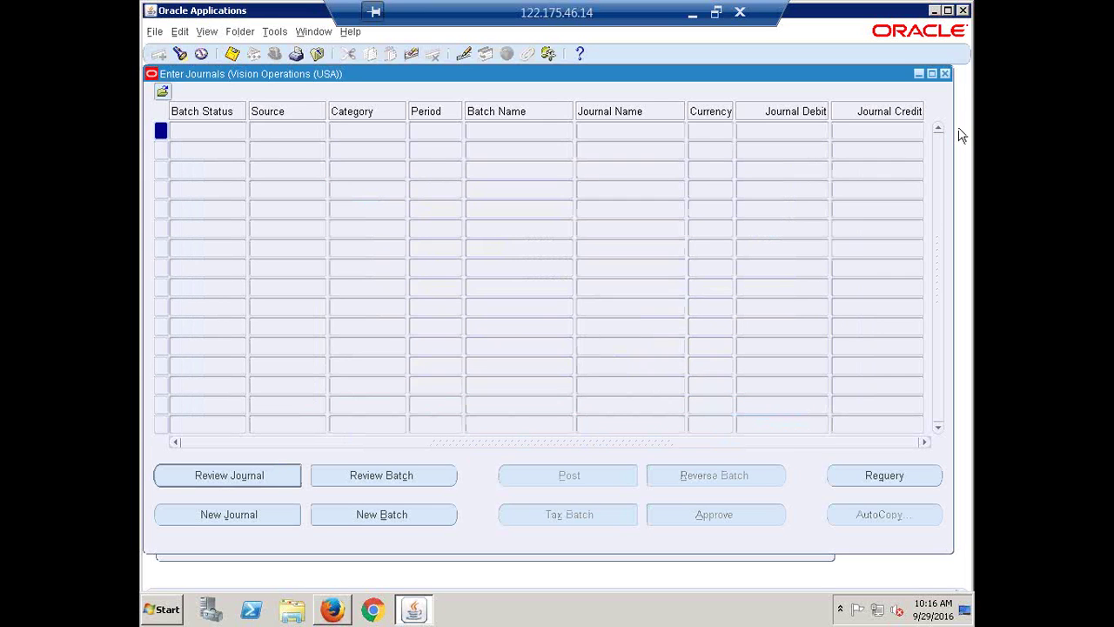
pyautogui.click(945, 75)
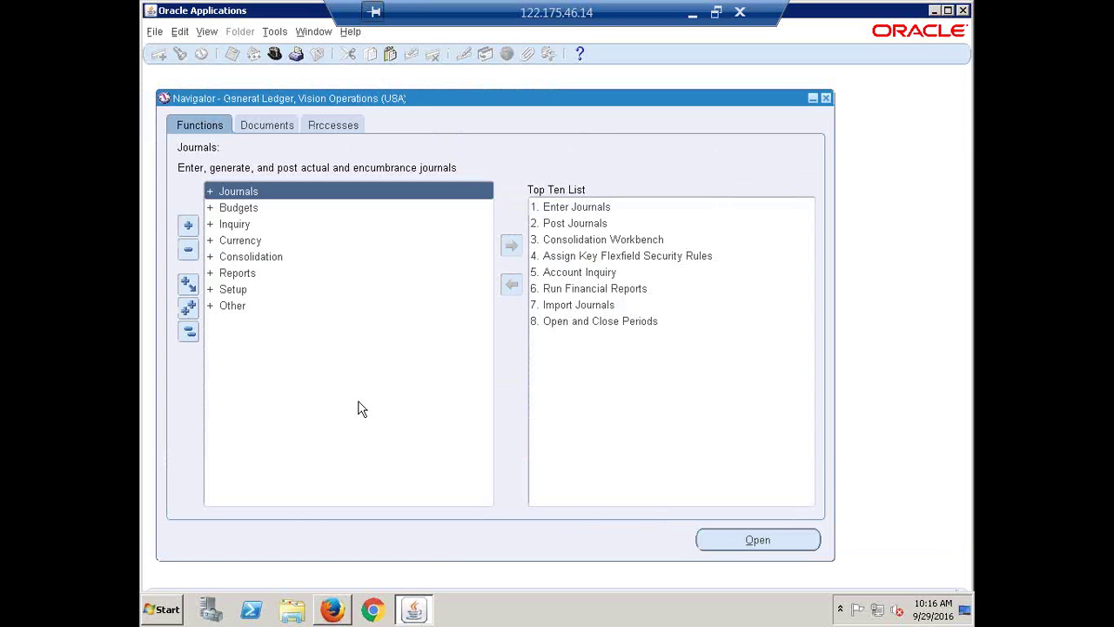
pyautogui.moveTo(243, 96); pyautogui.dragTo(240, 87)
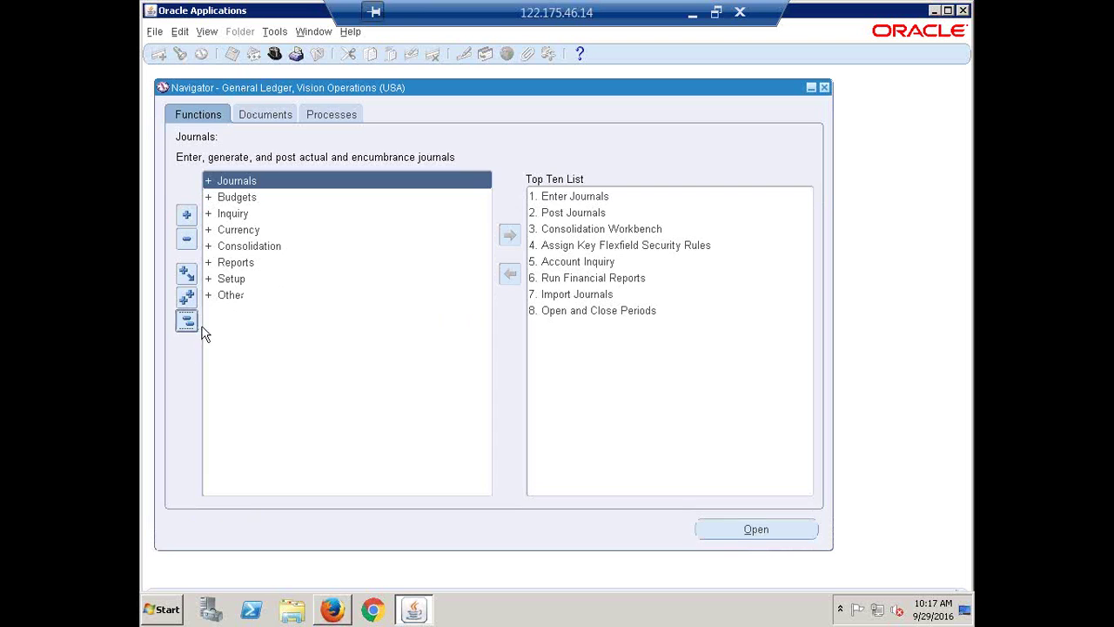
# - Open the Period Types form via Setup > Financials > Calendars > Types
pyautogui.doubleClick(231, 279)
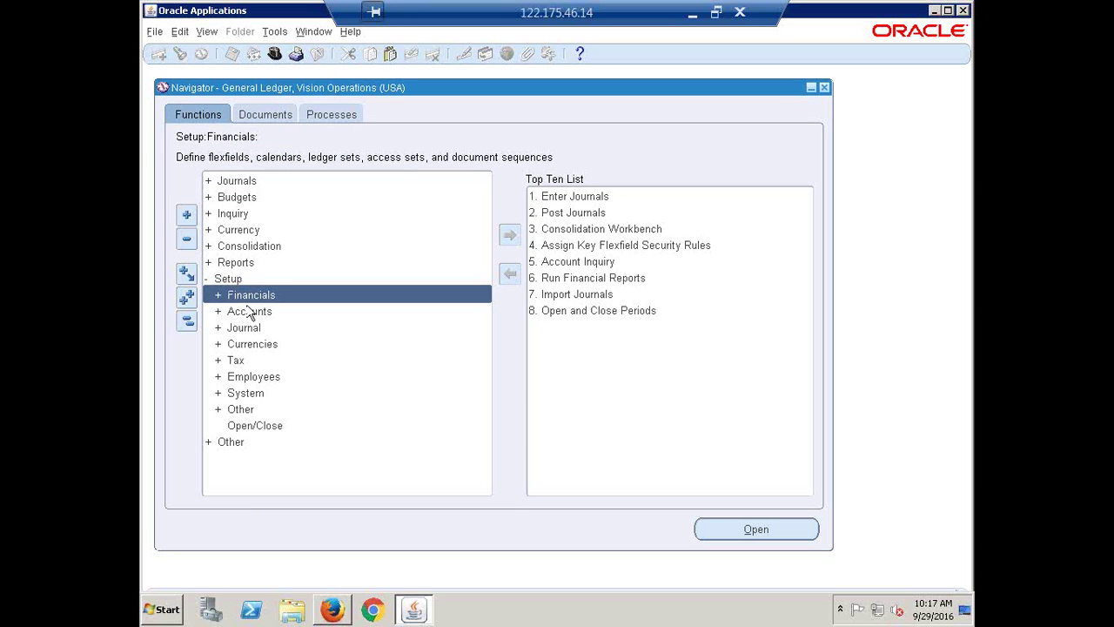
pyautogui.doubleClick(250, 296)
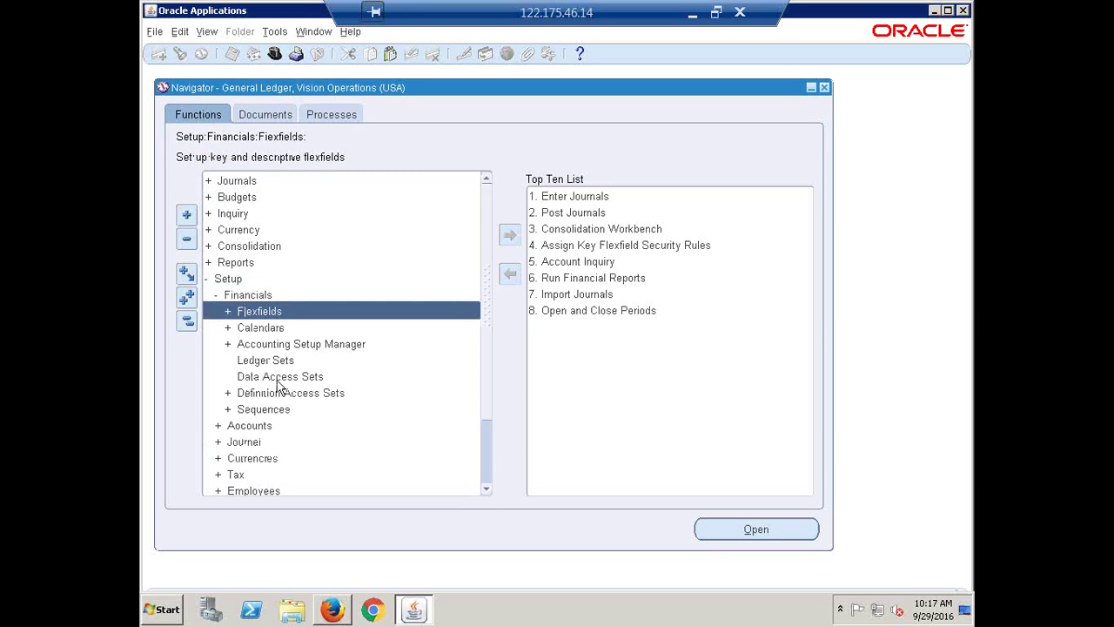
pyautogui.doubleClick(260, 329)
pyautogui.doubleClick(265, 344)
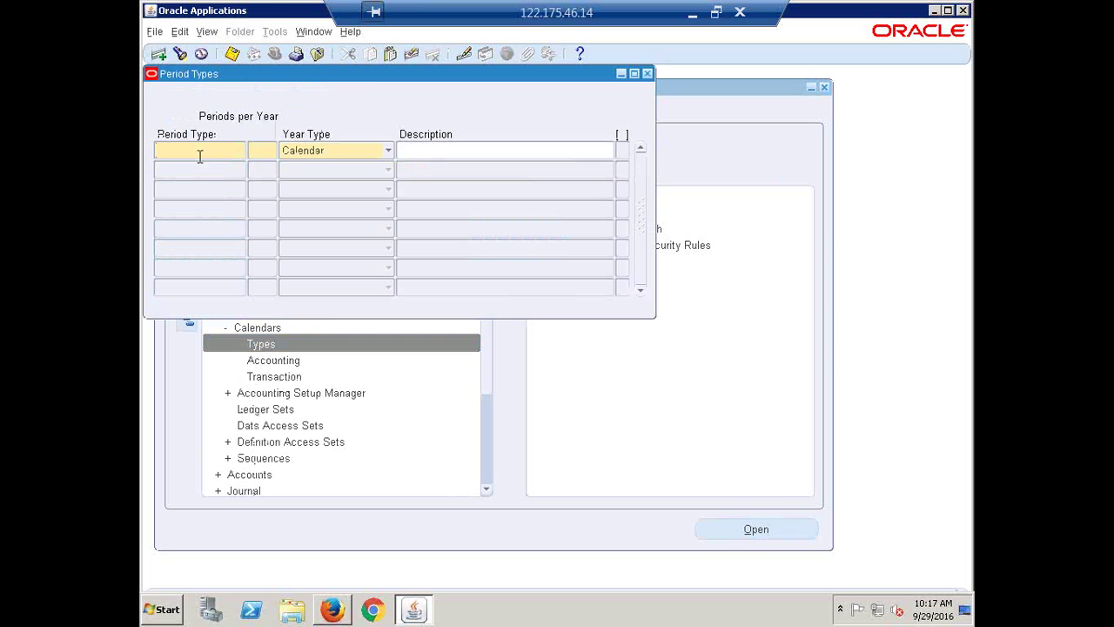
# - Look up the HCL Monthly period type, review its description, and close the Period Types form
pyautogui.click(180, 53)
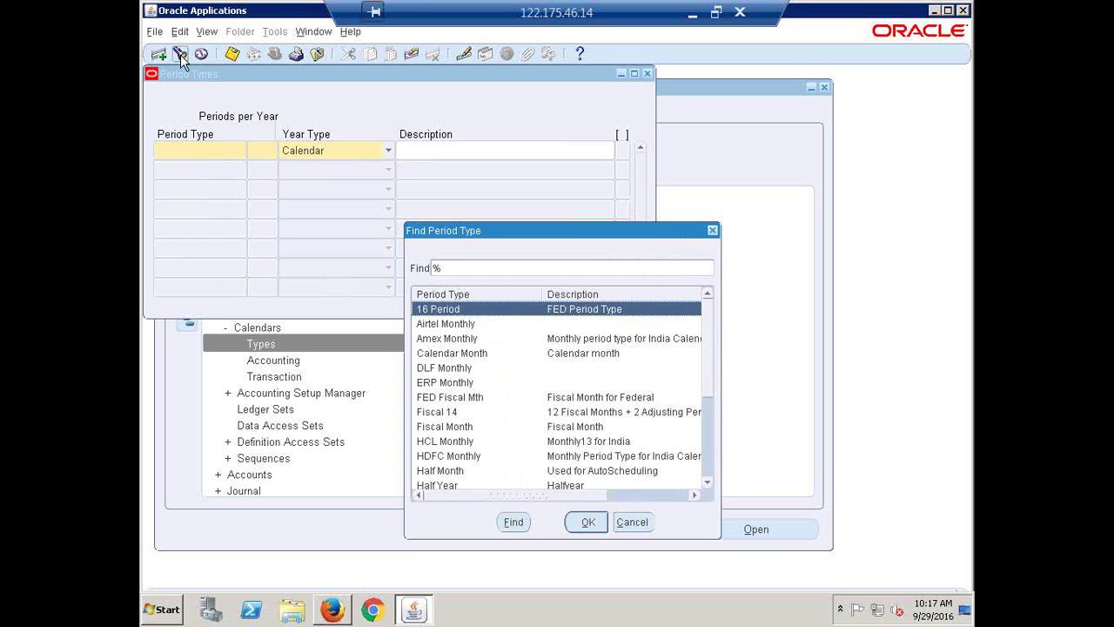
pyautogui.write('h')
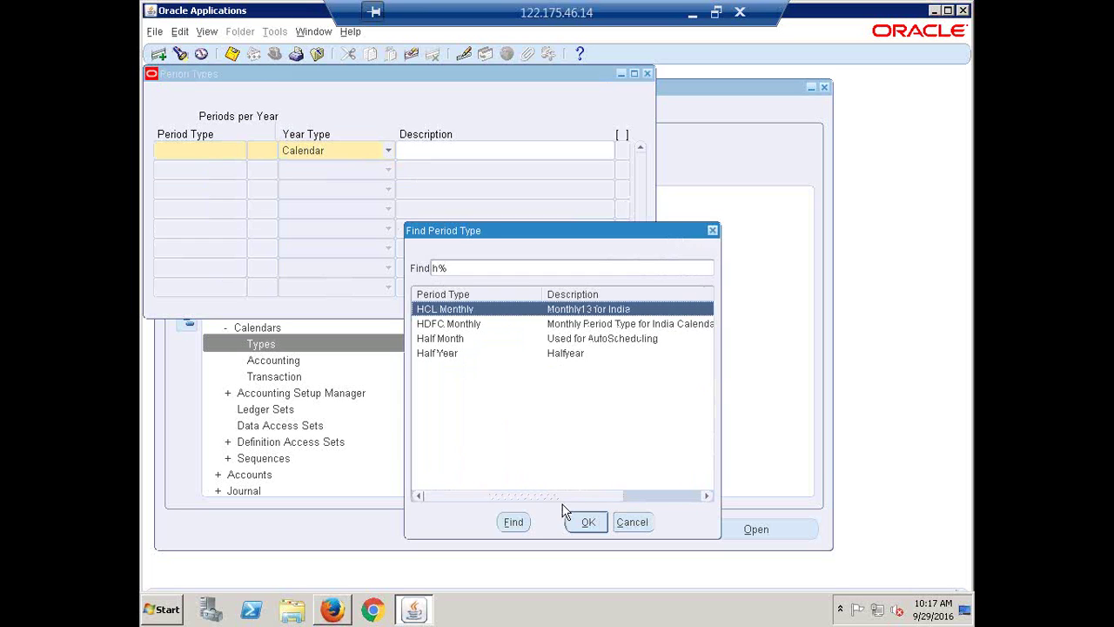
pyautogui.click(589, 522)
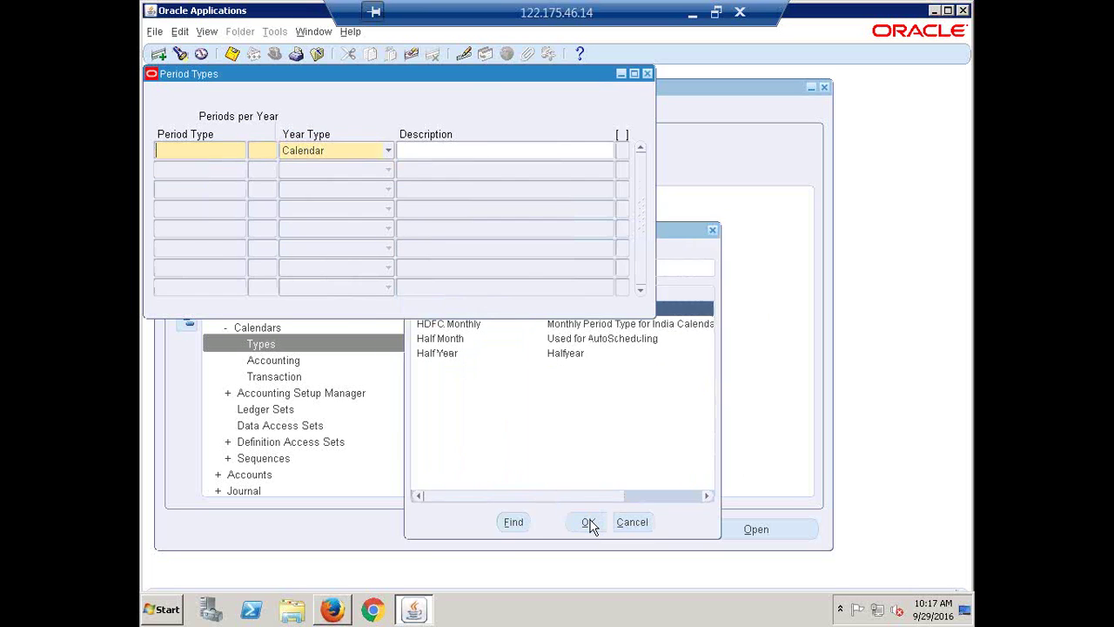
pyautogui.click(510, 147)
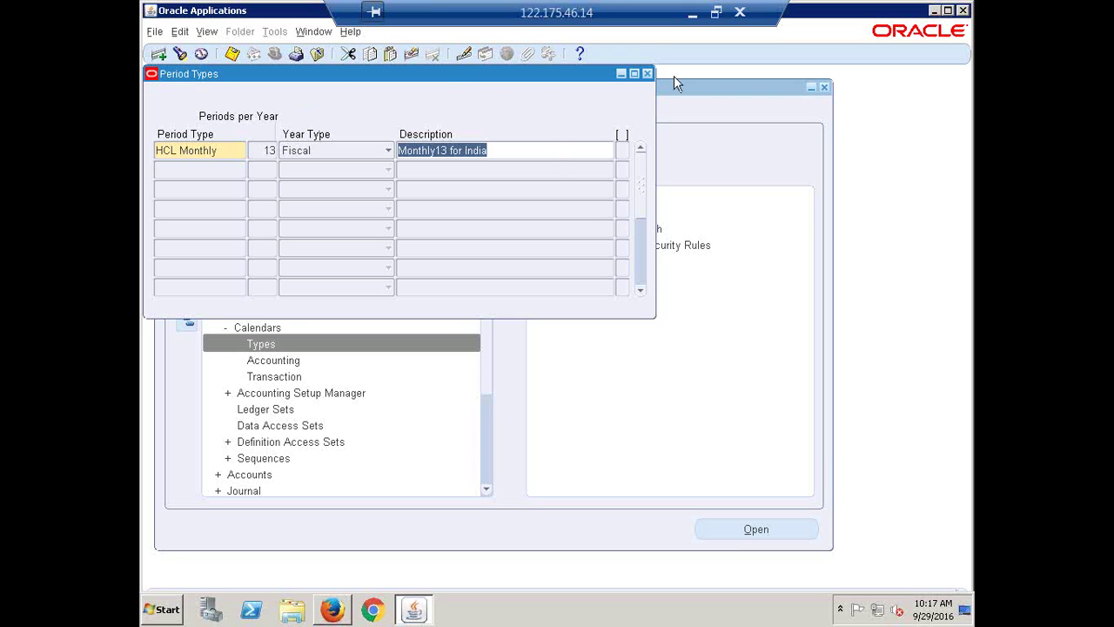
pyautogui.click(647, 73)
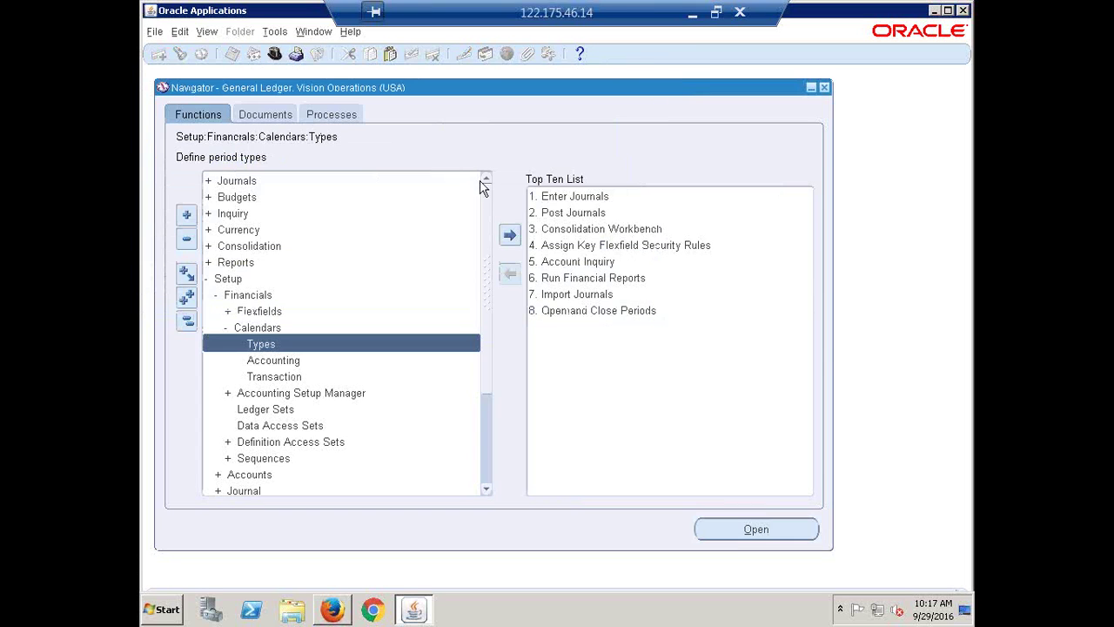
pyautogui.click(159, 612)
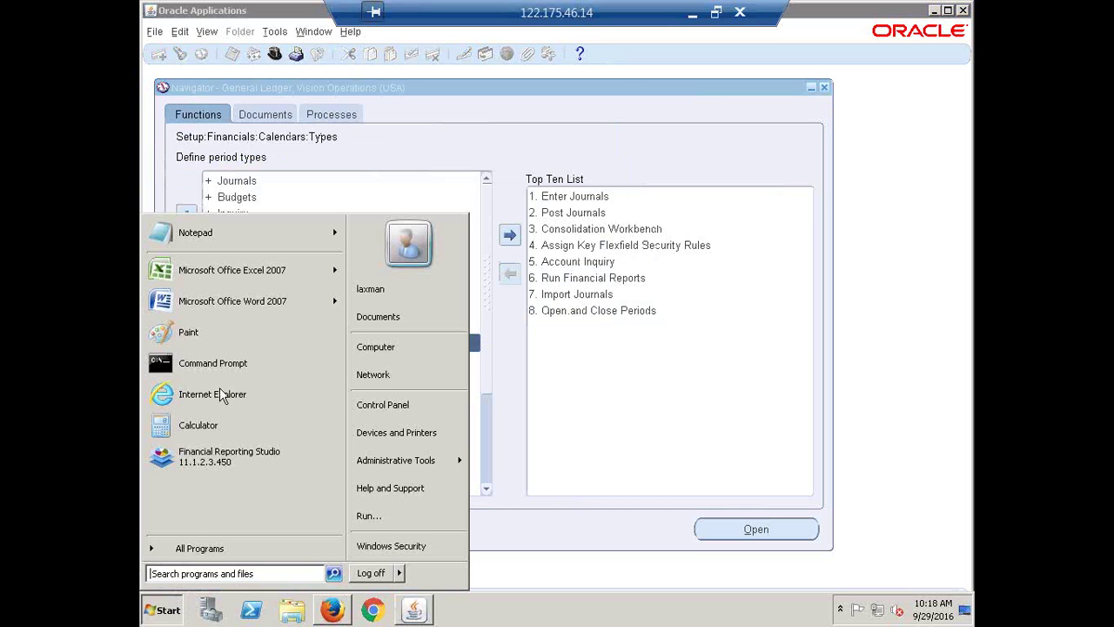
# - Open a new Notepad window and maximize it
pyautogui.click(208, 234)
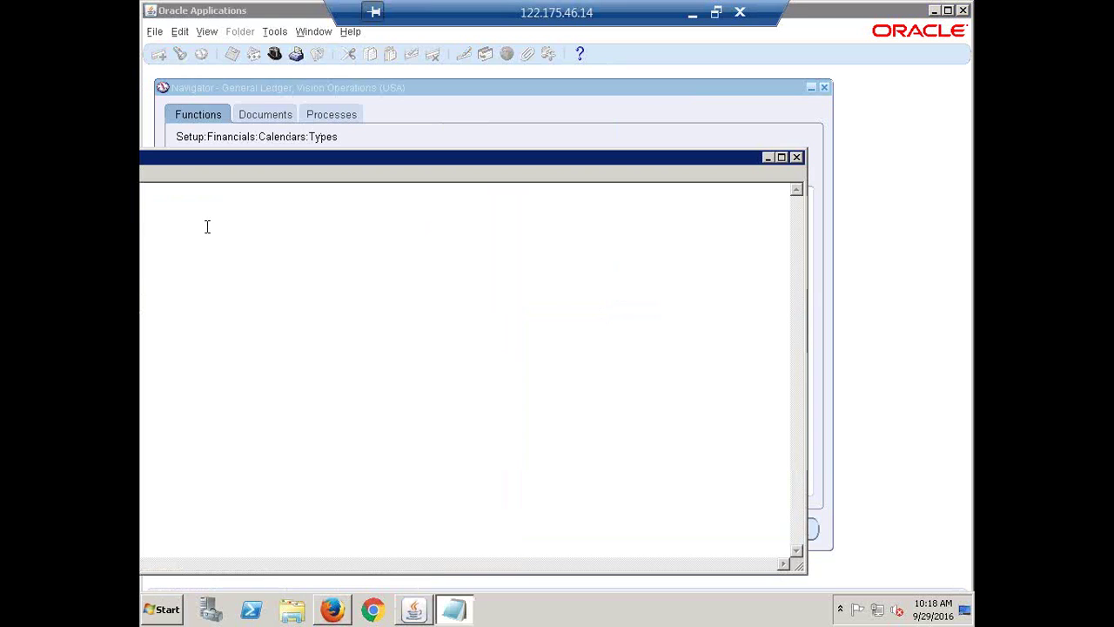
pyautogui.click(770, 157)
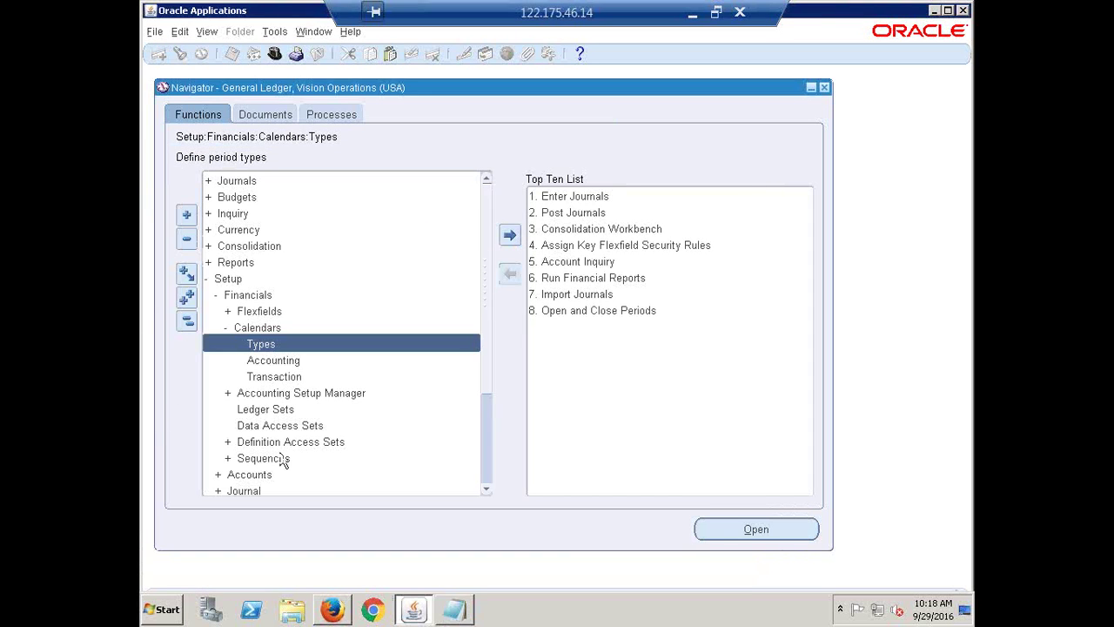
pyautogui.click(169, 610)
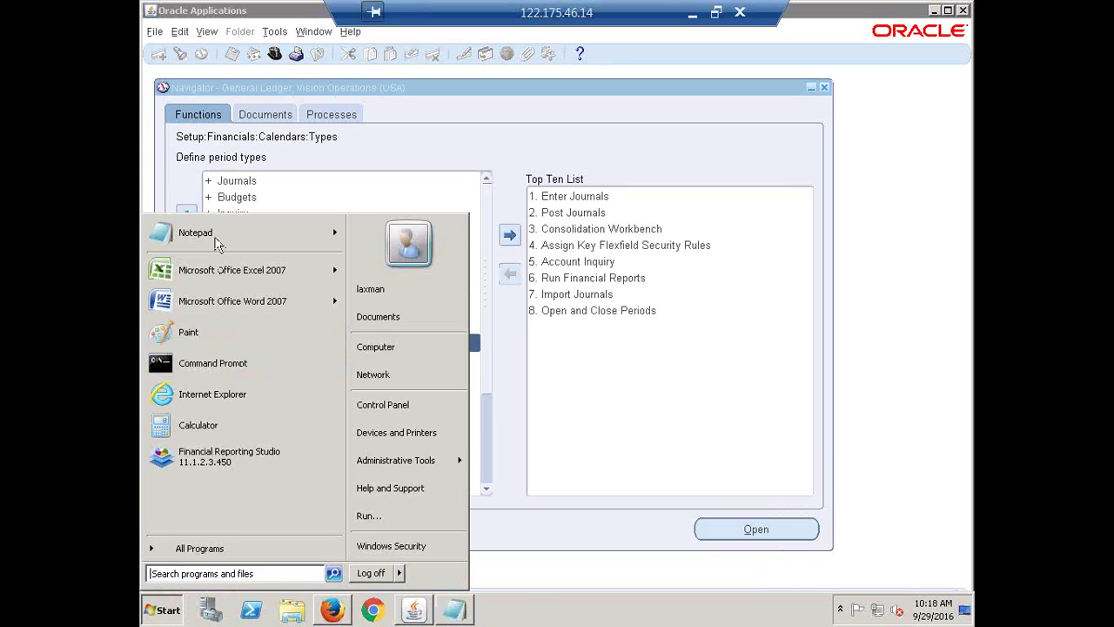
pyautogui.click(214, 233)
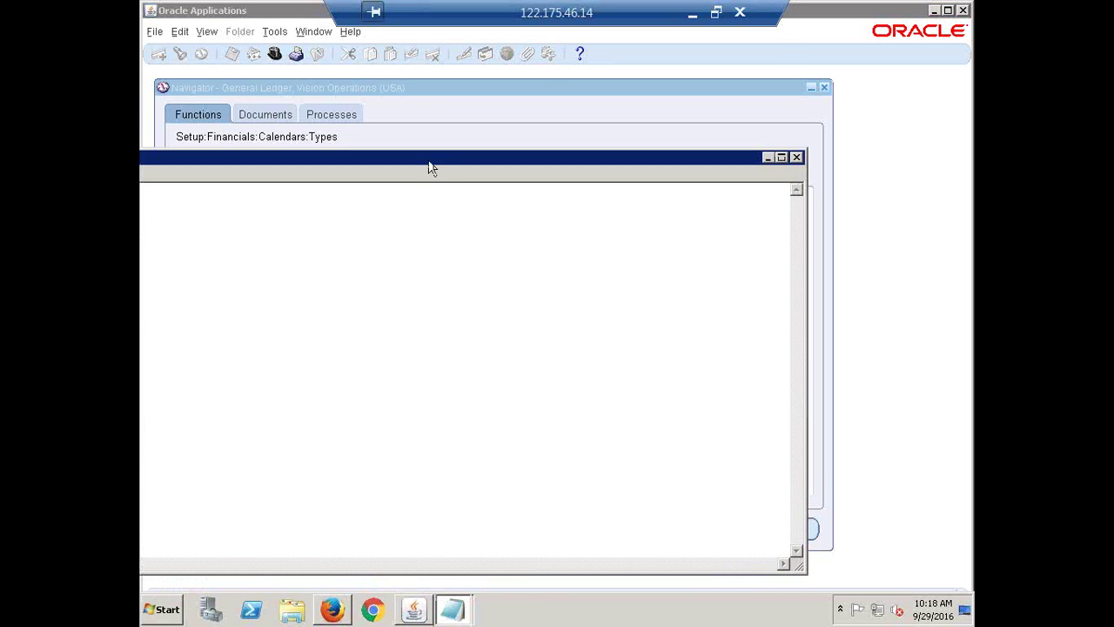
pyautogui.doubleClick(429, 166)
# - Type the heading 'Create Accounting Calendar' with a dashed underline, then 'Create Period Type' and 'Create Accounting Calendar'
pyautogui.write('Create')
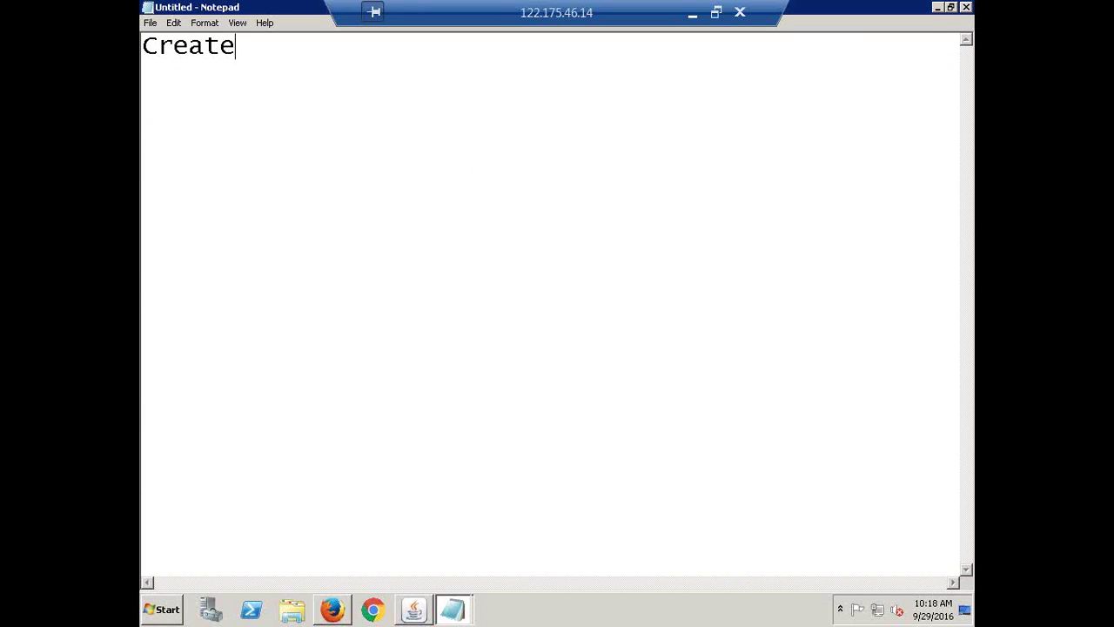
pyautogui.write(' Accounting')
pyautogui.write('C')
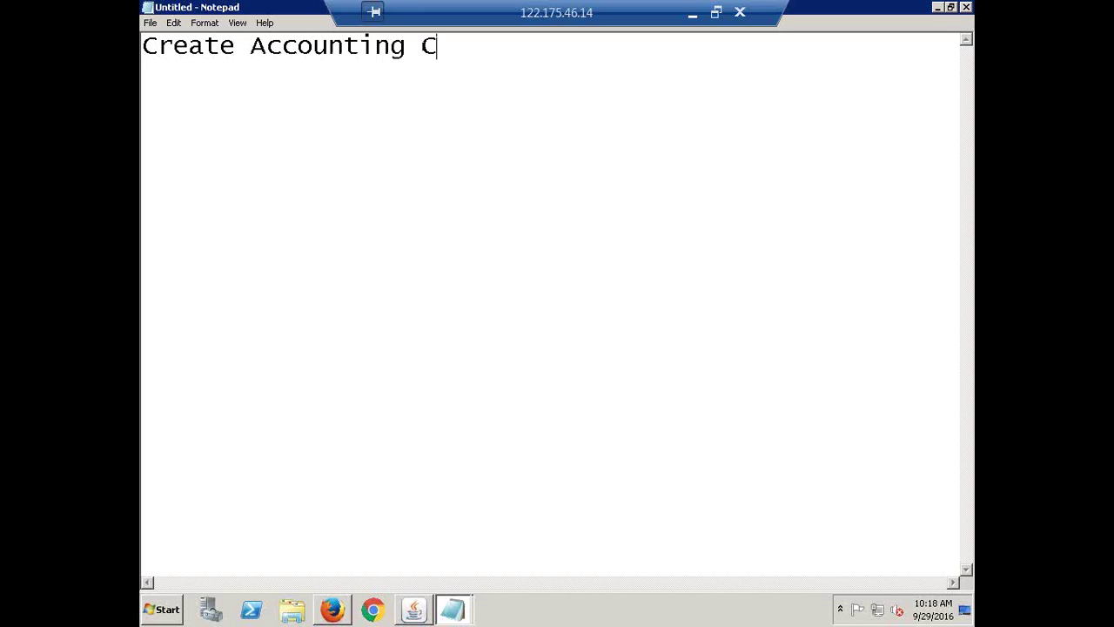
pyautogui.write('alendar')
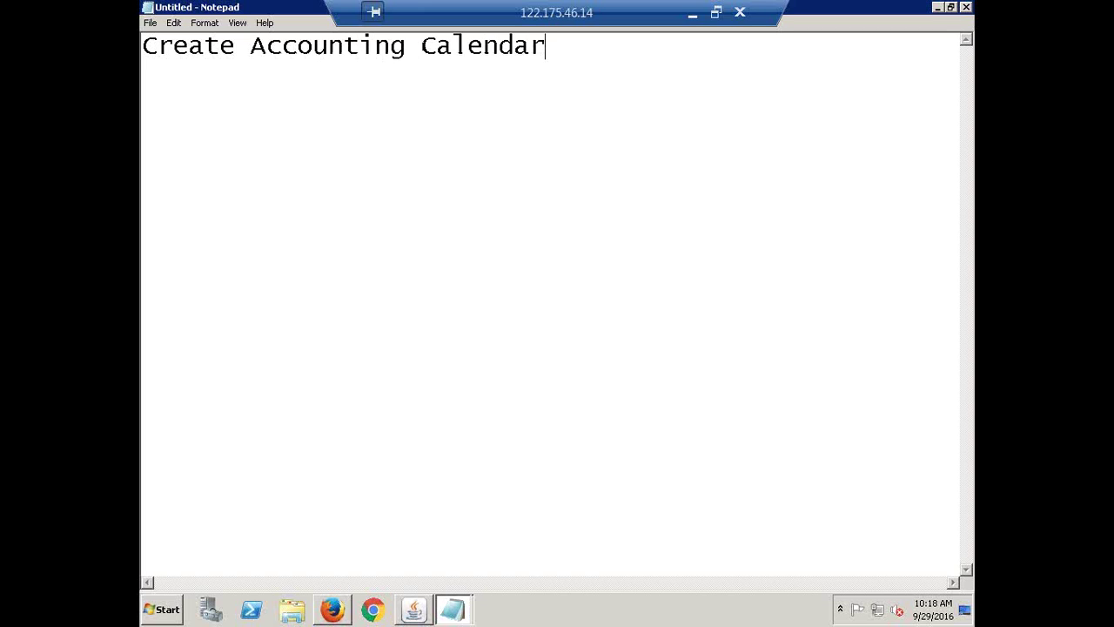
pyautogui.press('Return')
pyautogui.write('---------------------------')
pyautogui.press('BackSpace')
pyautogui.press('Return')
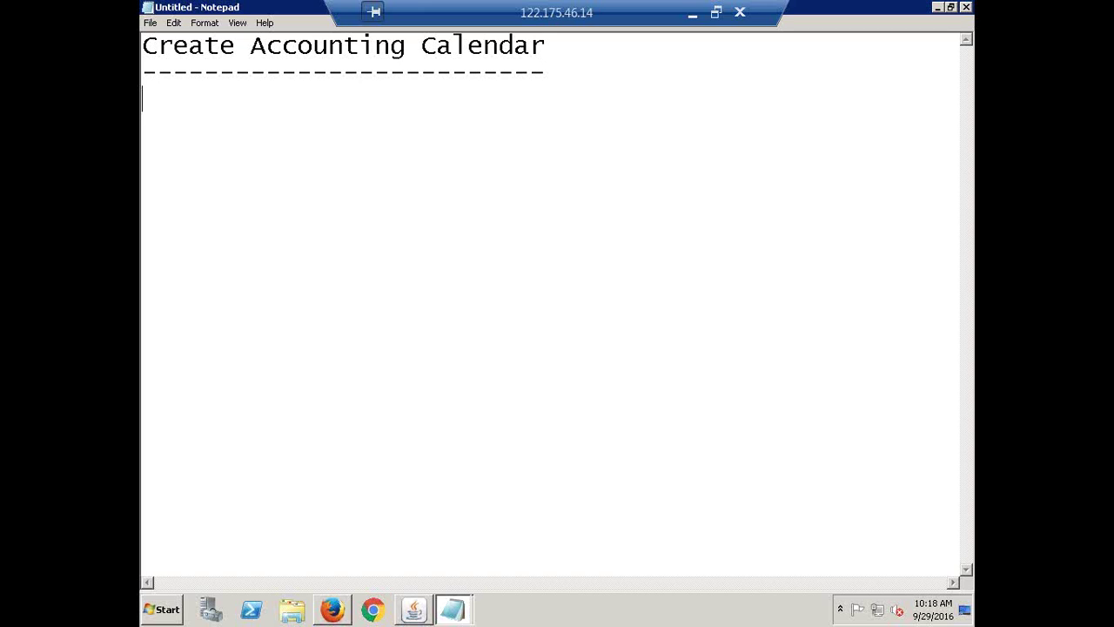
pyautogui.write('Create Period Type')
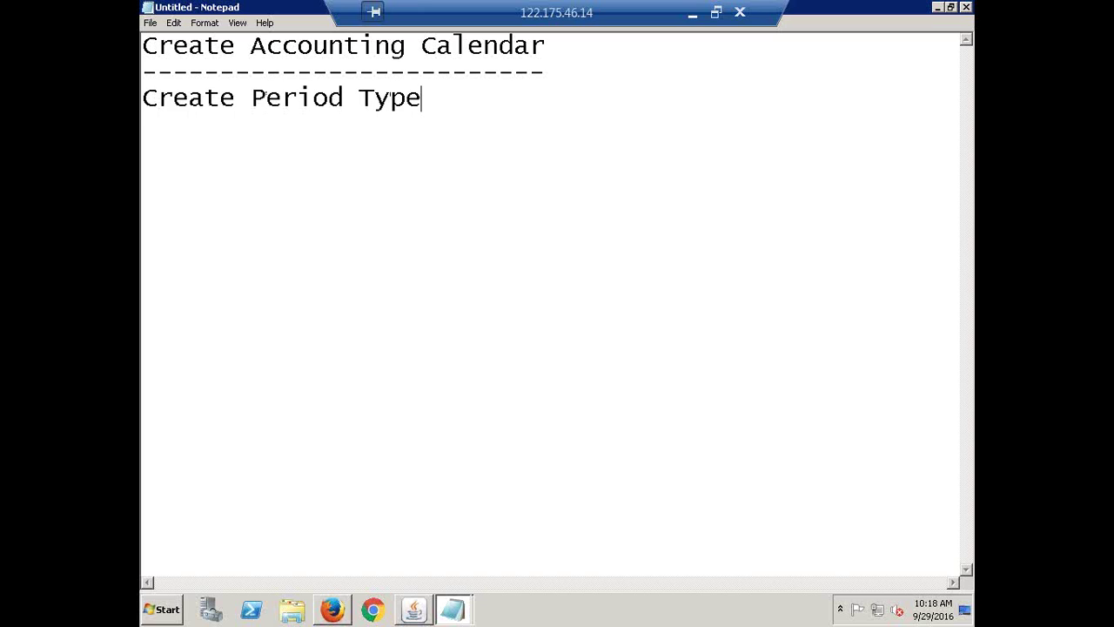
pyautogui.press('Return')
pyautogui.write('Create')
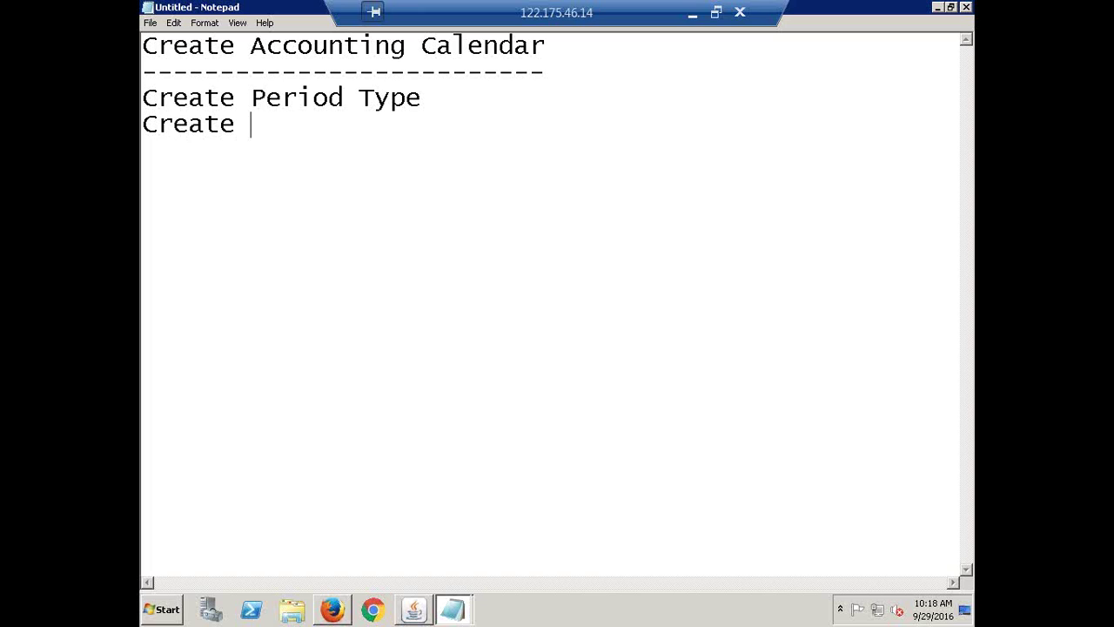
pyautogui.write(' Accounting ')
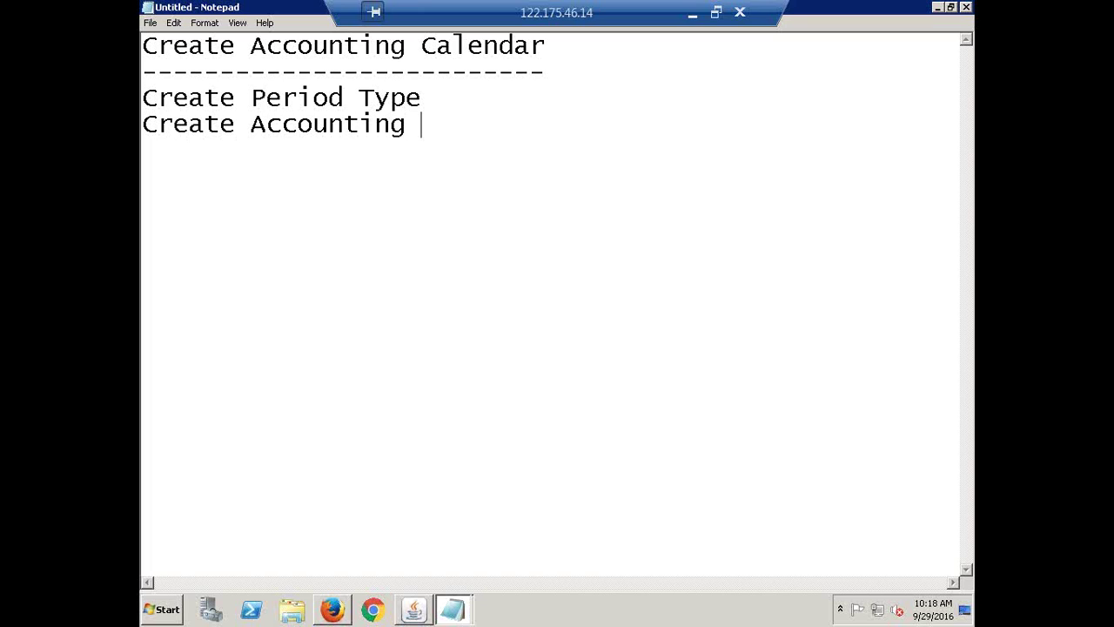
pyautogui.write('Calendar')
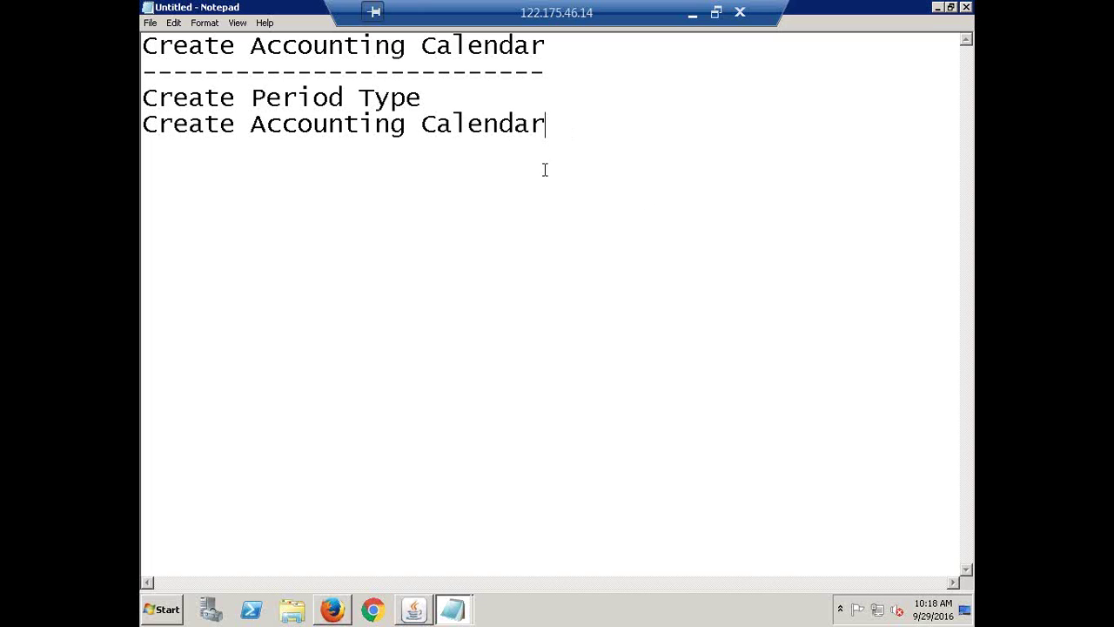
pyautogui.press('Return')
pyautogui.press('Return')
# - Add a 'Navigation:' line to the notes
pyautogui.write('Navigation:')
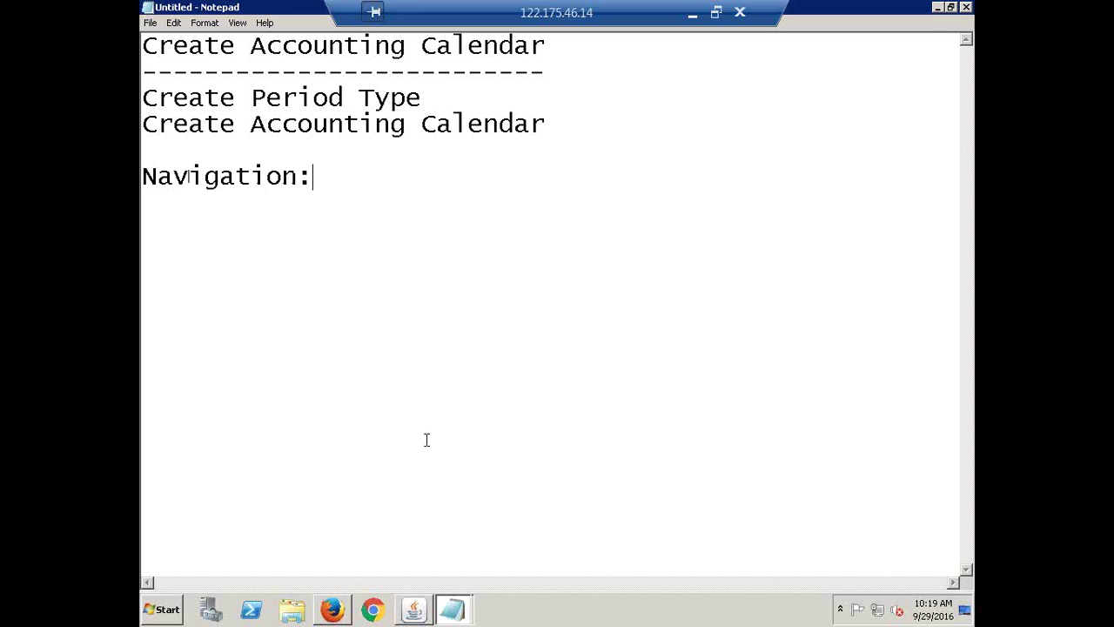
pyautogui.hotkey('alt', 'Tab')
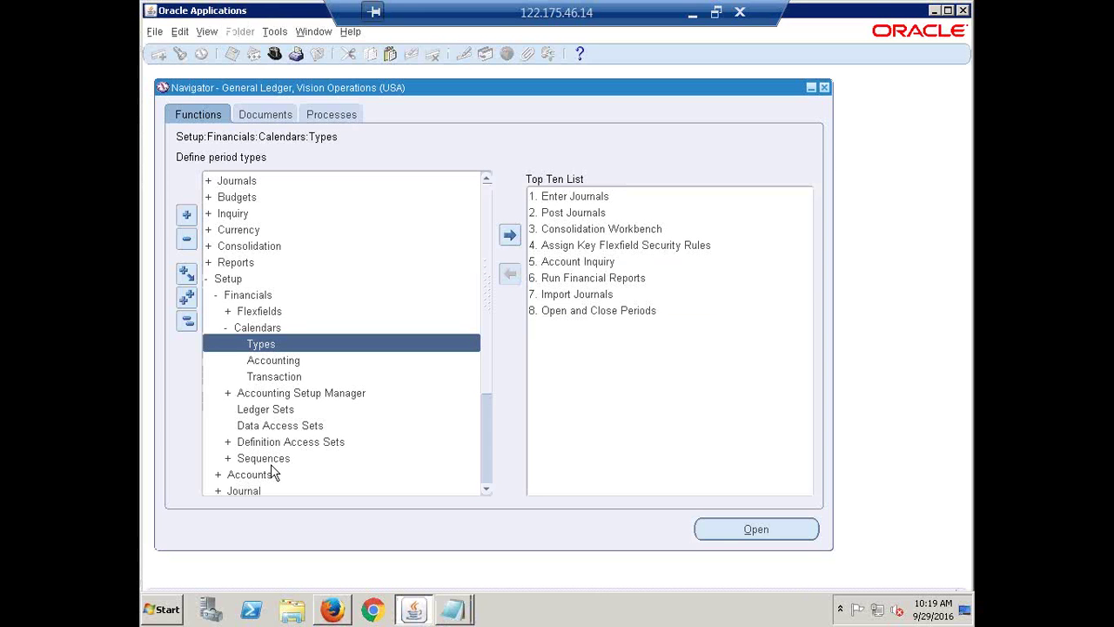
# - Collapse the Navigator tree and re-expand only the Setup branch
pyautogui.click(186, 320)
pyautogui.click(230, 280)
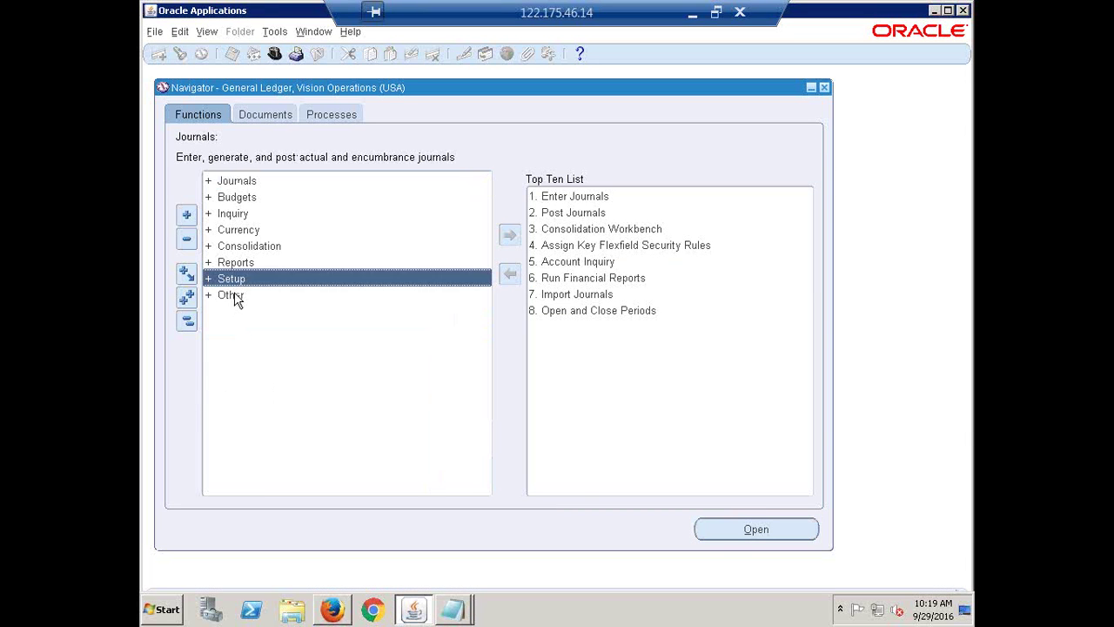
pyautogui.press('Return')
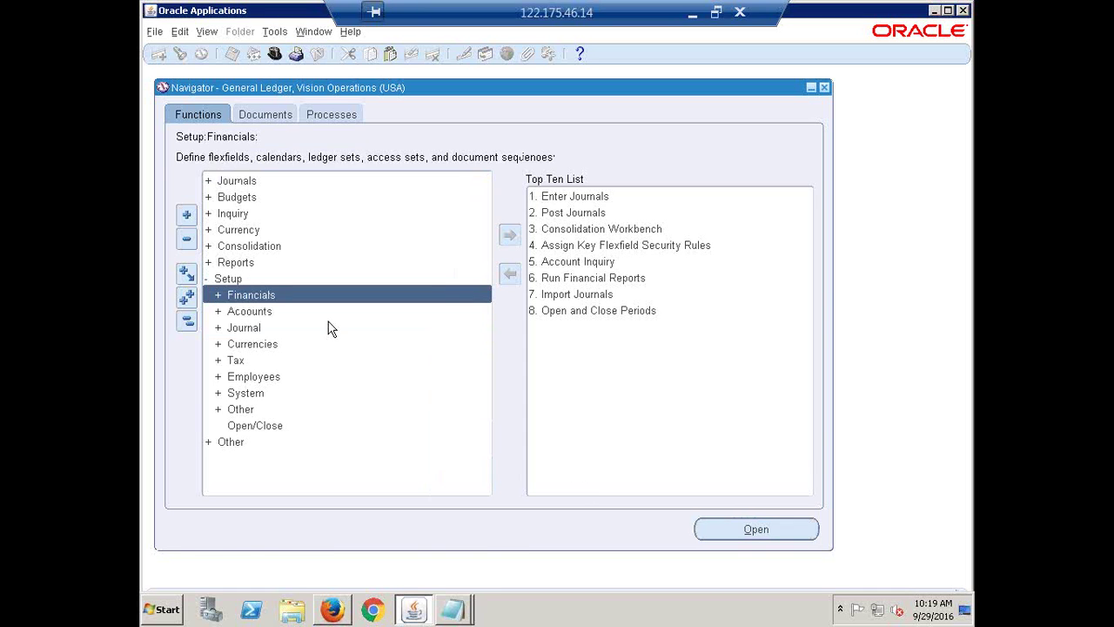
pyautogui.hotkey('alt', 'Tab')
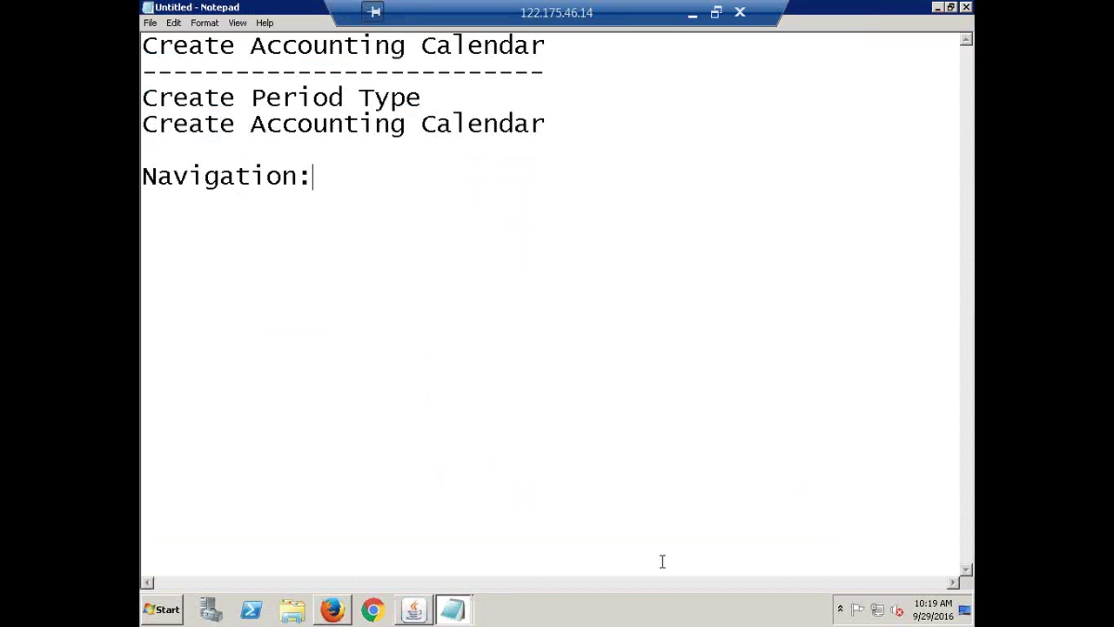
# - Type 'Setup->Financials->' after Navigation: in the notes, correcting stray characters
pyautogui.hotkey('alt', 'Tab')
pyautogui.hotkey('alt', 'Tab')
pyautogui.write('Setup->Fi')
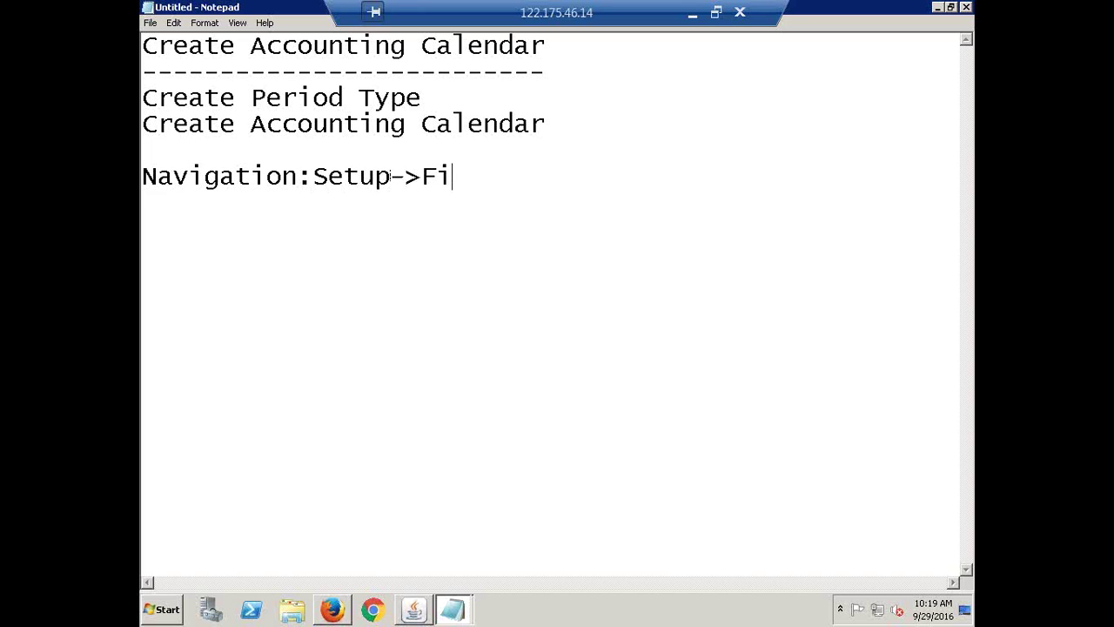
pyautogui.write('nancials->')
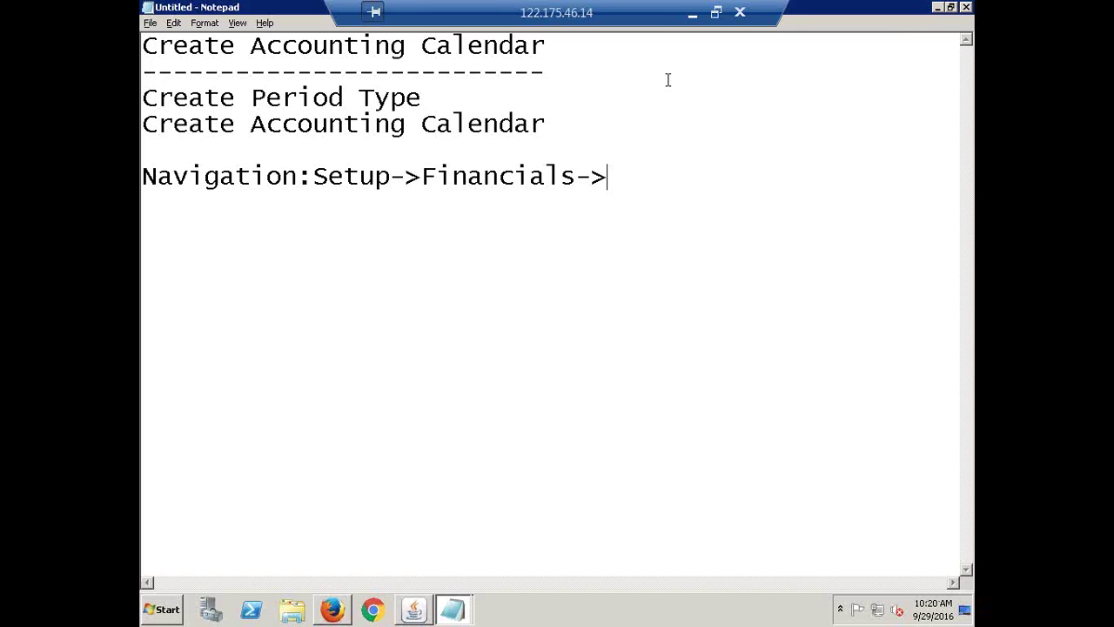
# - Expand Financials, select Calendars in the Navigator, and append 'Calendars->' to the notes
pyautogui.hotkey('alt', 'Tab')
pyautogui.doubleClick(255, 298)
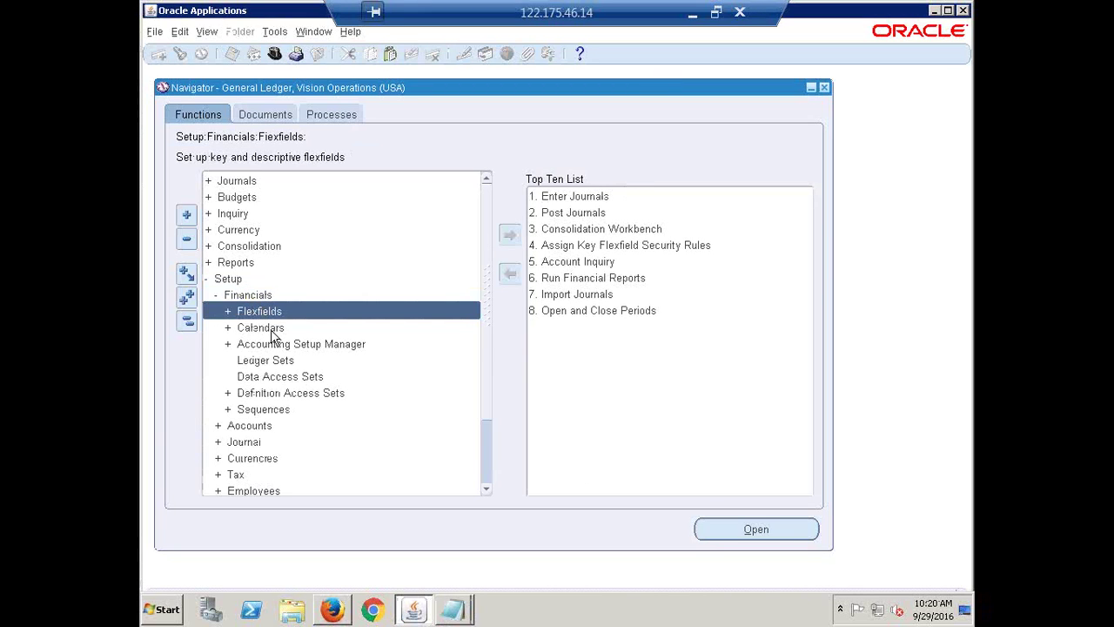
pyautogui.click(272, 330)
pyautogui.hotkey('alt', 'Tab')
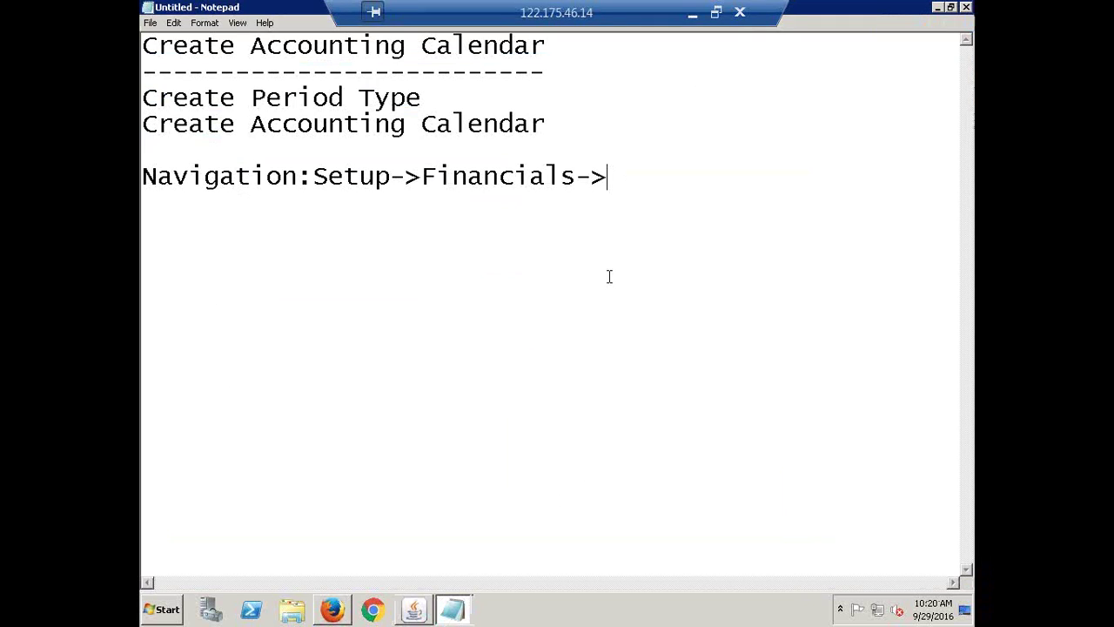
pyautogui.write('Calendars->')
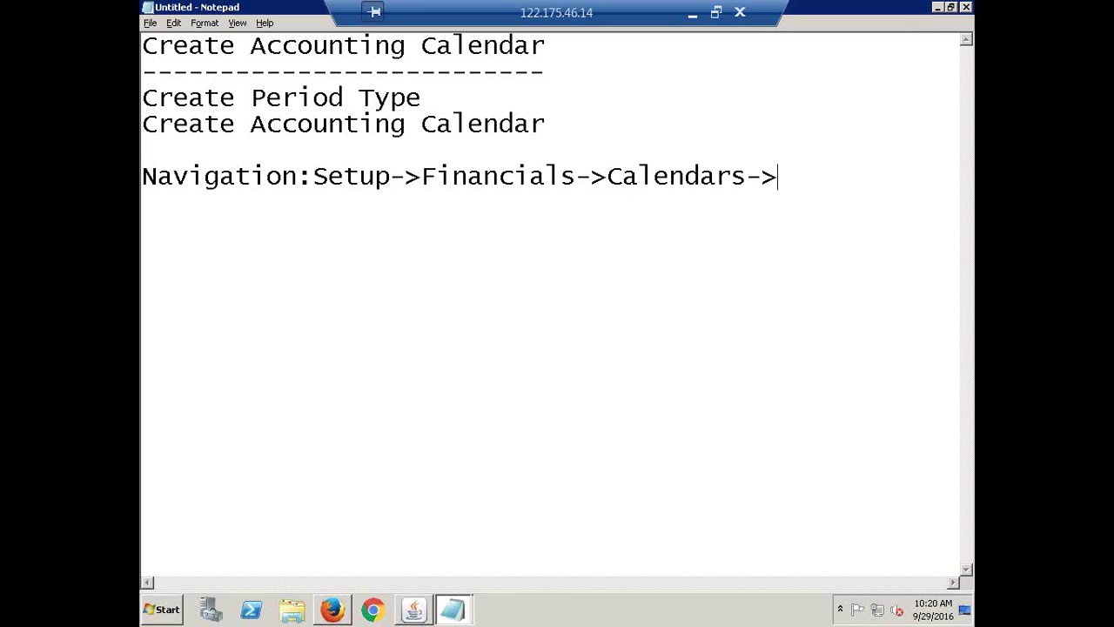
pyautogui.hotkey('alt', 'Tab')
# - Expand Calendars, select Accounting, and remove every shortcut from the Top Ten List
pyautogui.doubleClick(252, 333)
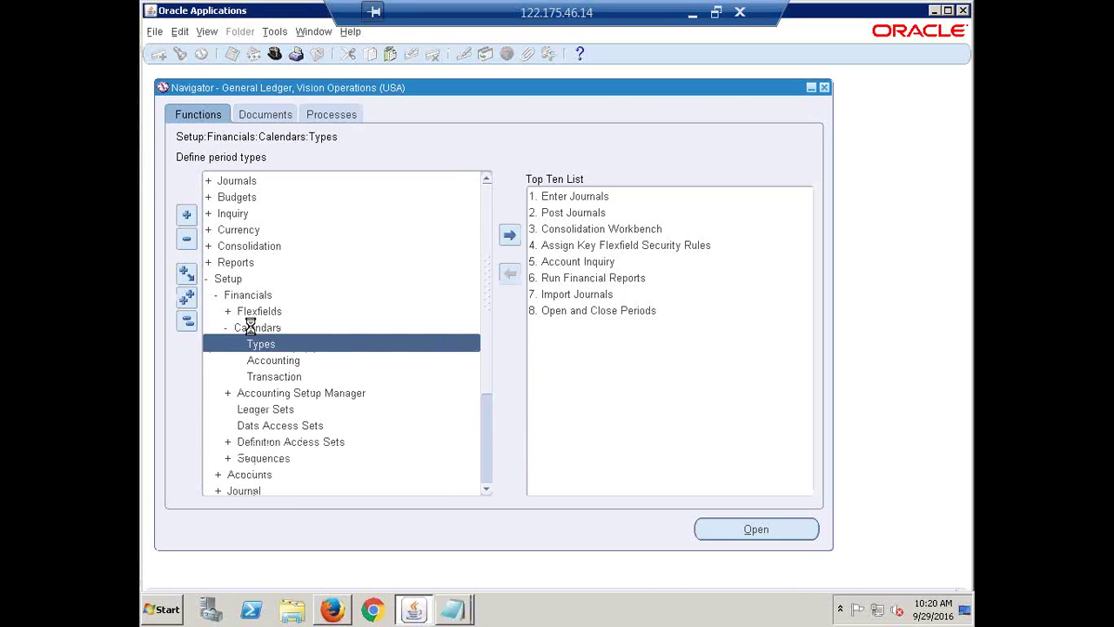
pyautogui.click(275, 362)
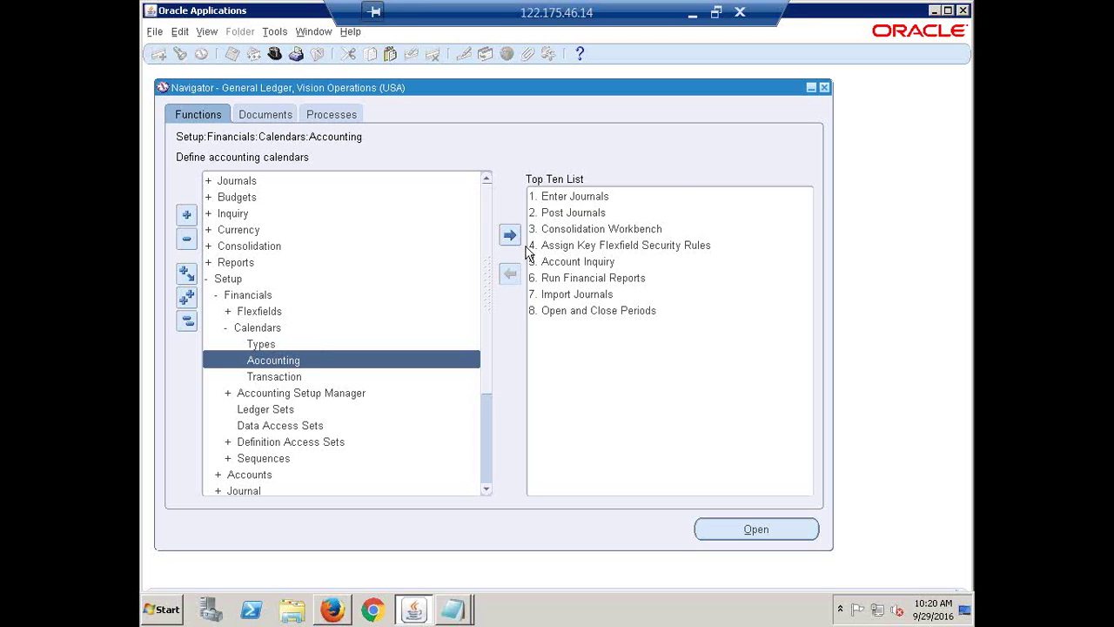
pyautogui.click(544, 214)
pyautogui.click(511, 274)
pyautogui.click(510, 274)
pyautogui.click(510, 274)
pyautogui.click(510, 274)
pyautogui.click(510, 274)
pyautogui.click(510, 275)
pyautogui.click(510, 274)
pyautogui.click(510, 274)
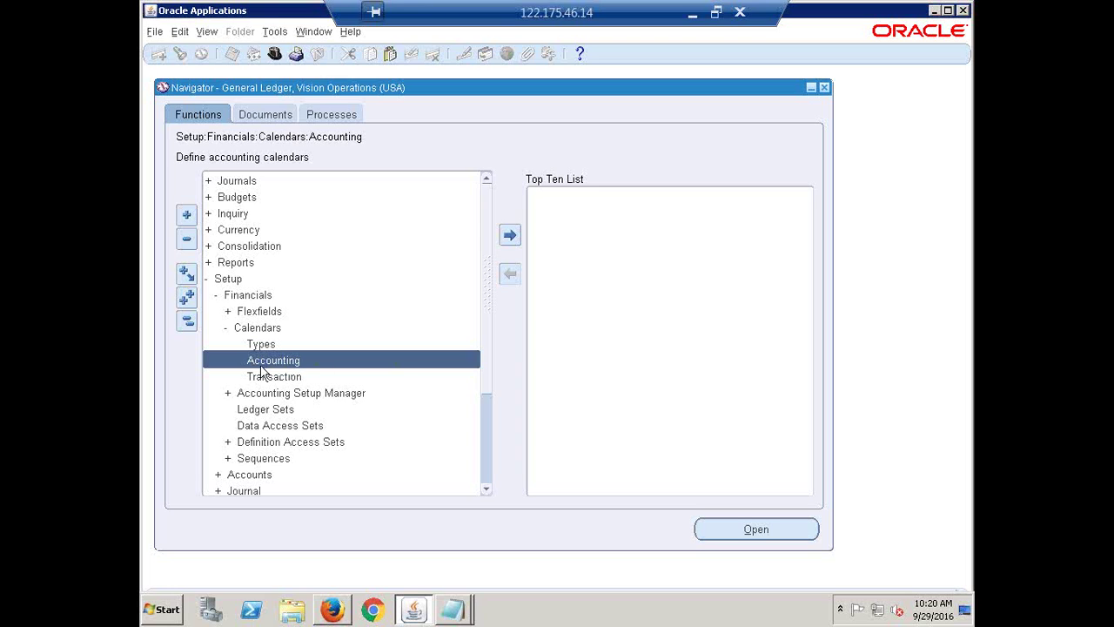
# - Add the Accounting calendars function to the Top Ten List and remove the duplicate Calendars entry
pyautogui.click(263, 363)
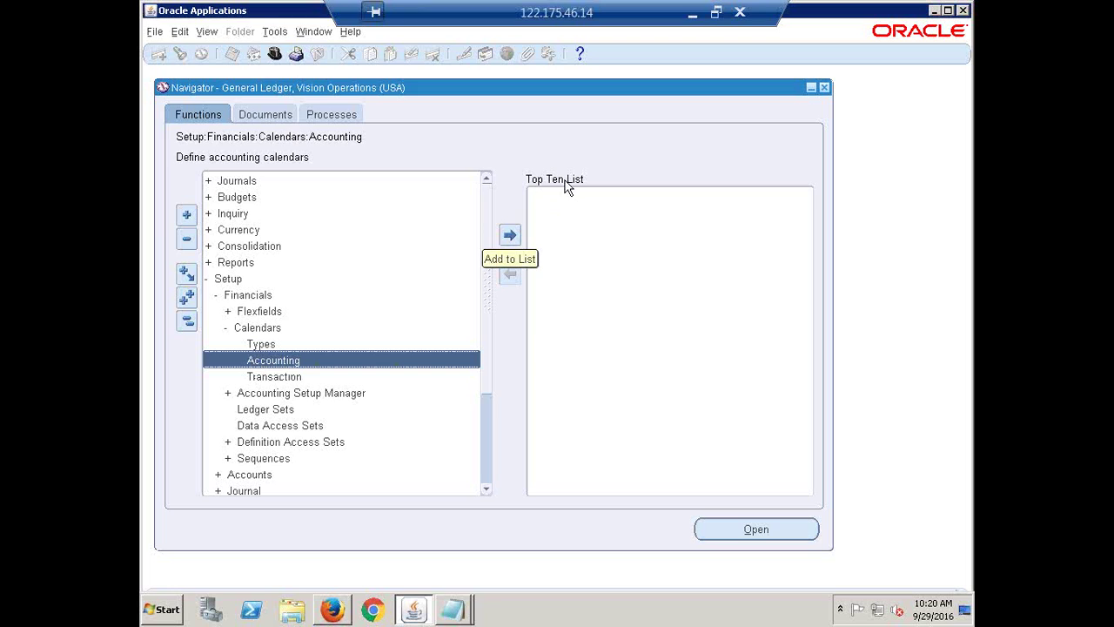
pyautogui.doubleClick(511, 236)
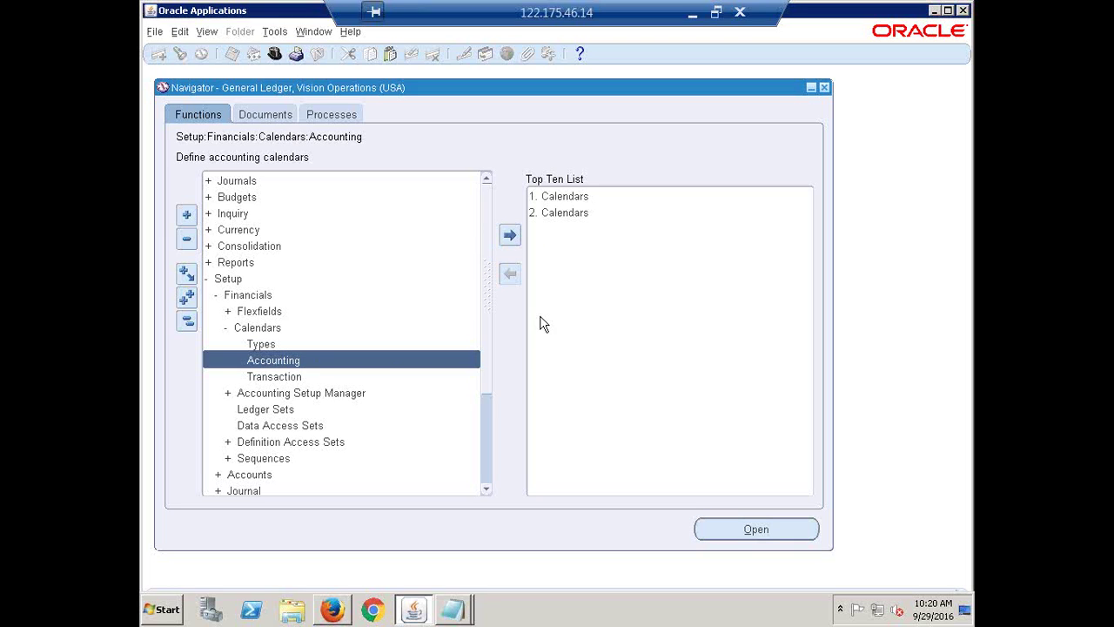
pyautogui.click(569, 217)
pyautogui.click(510, 275)
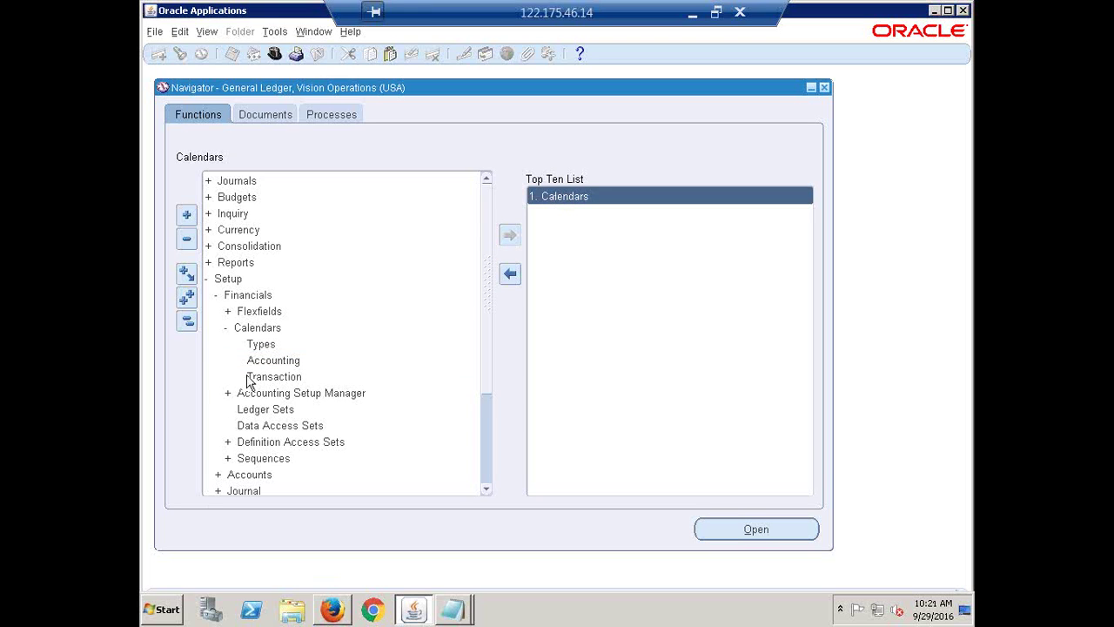
# - Add the Calendars > Types (Period Types) function to the Top Ten List after Calendars
pyautogui.click(261, 344)
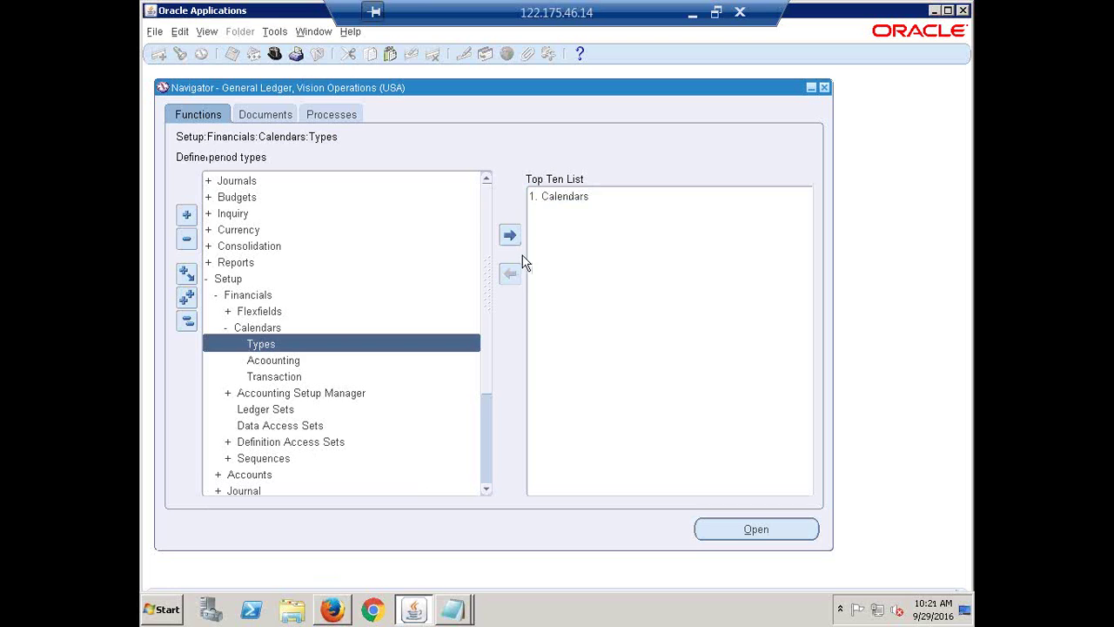
pyautogui.click(510, 235)
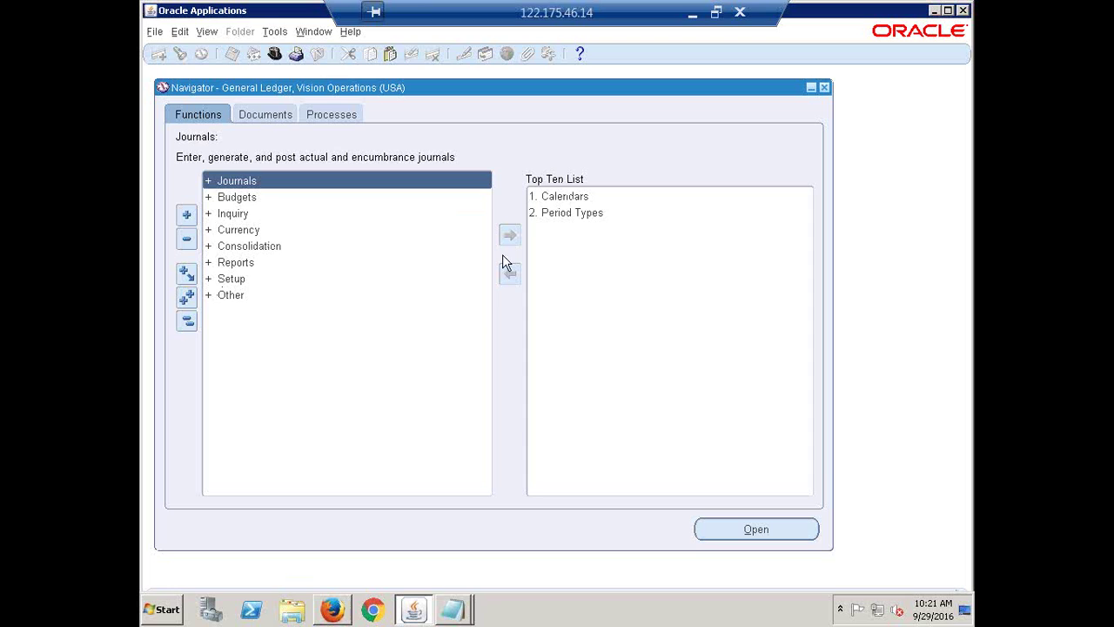
# - Open and close the Period Types form from its shortcut, then remove Period Types from the Top Ten List
pyautogui.click(561, 218)
pyautogui.doubleClick(563, 212)
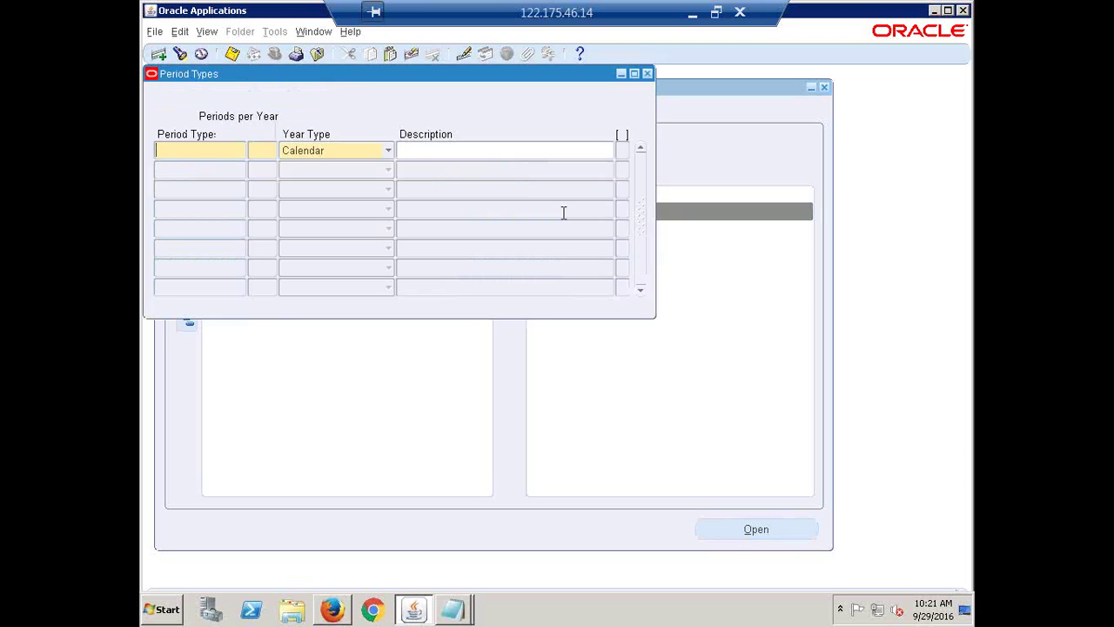
pyautogui.click(647, 73)
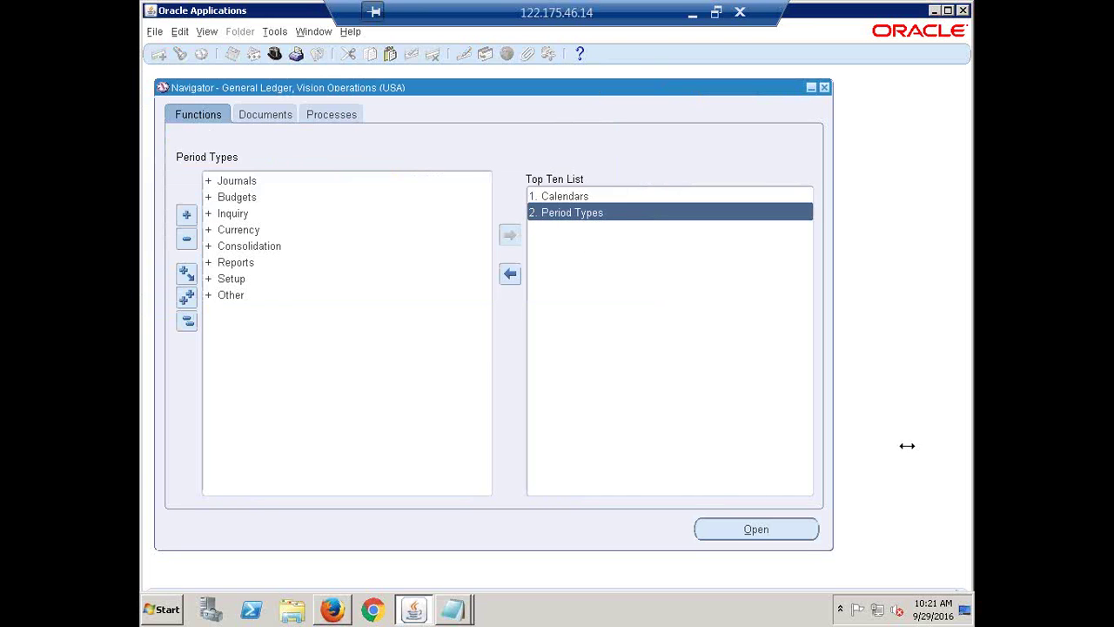
pyautogui.press('Return')
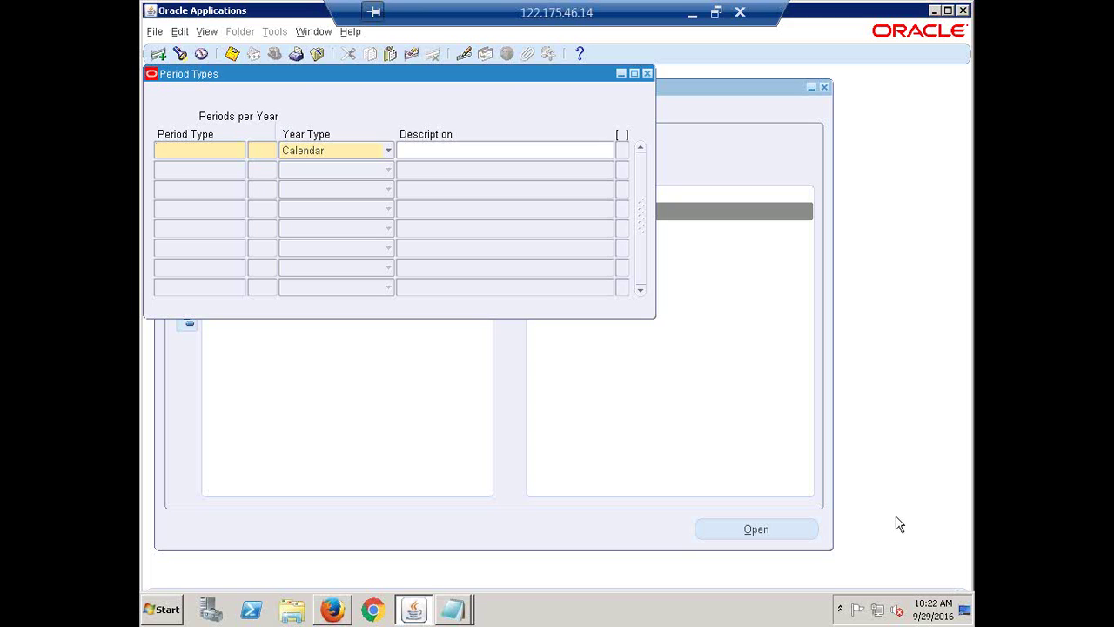
pyautogui.click(663, 84)
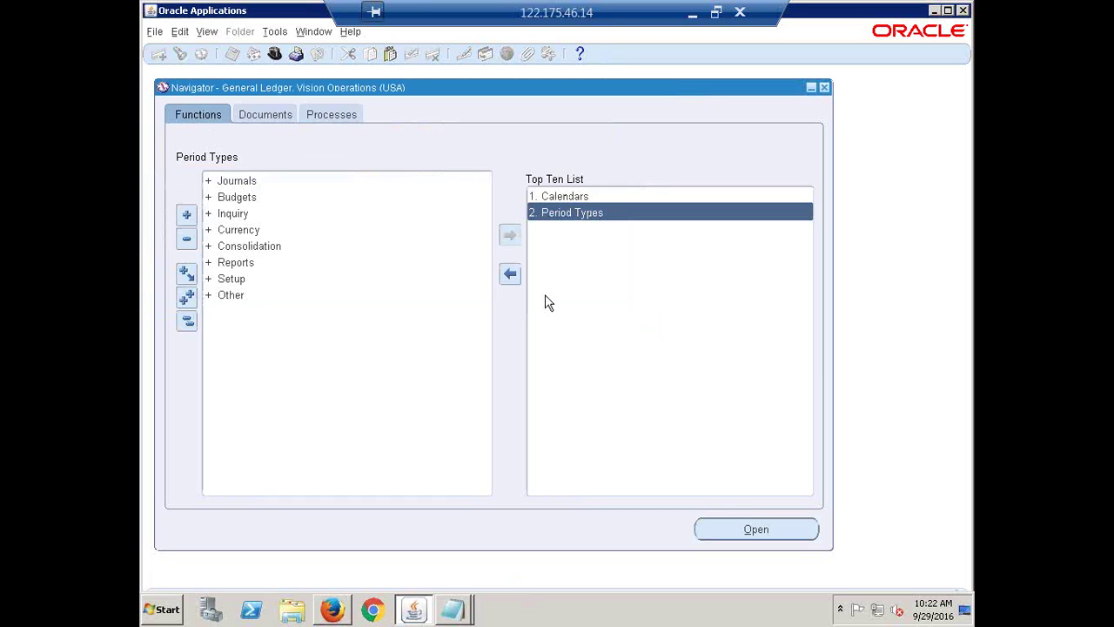
pyautogui.click(511, 276)
# - Remove Calendars from the Top Ten List and expand Setup > Financials > Calendars to Accounting
pyautogui.click(511, 275)
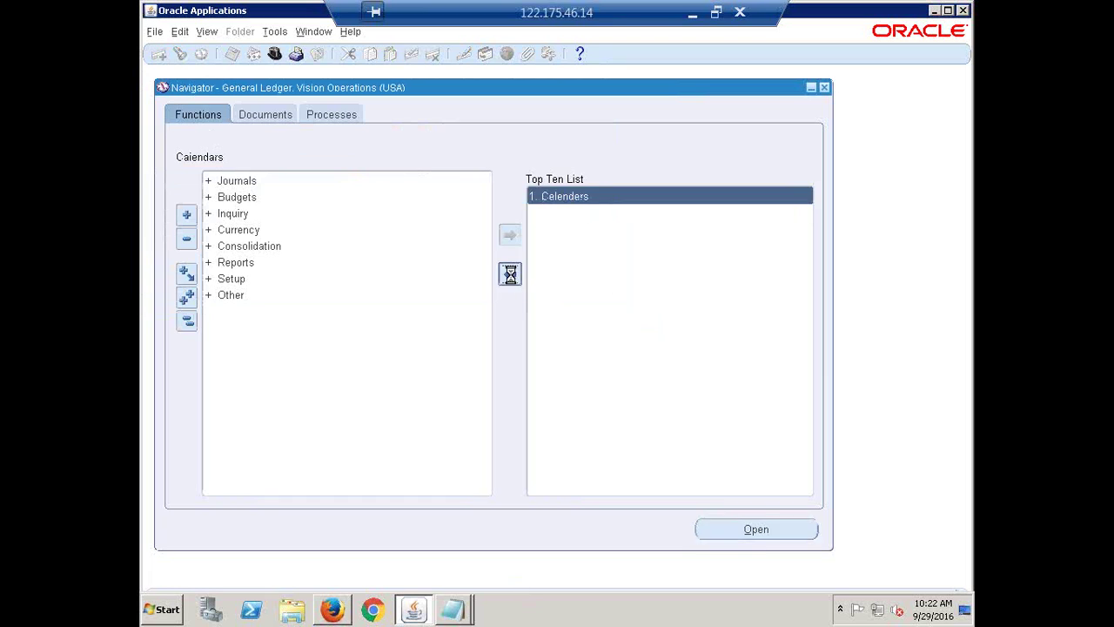
pyautogui.click(185, 322)
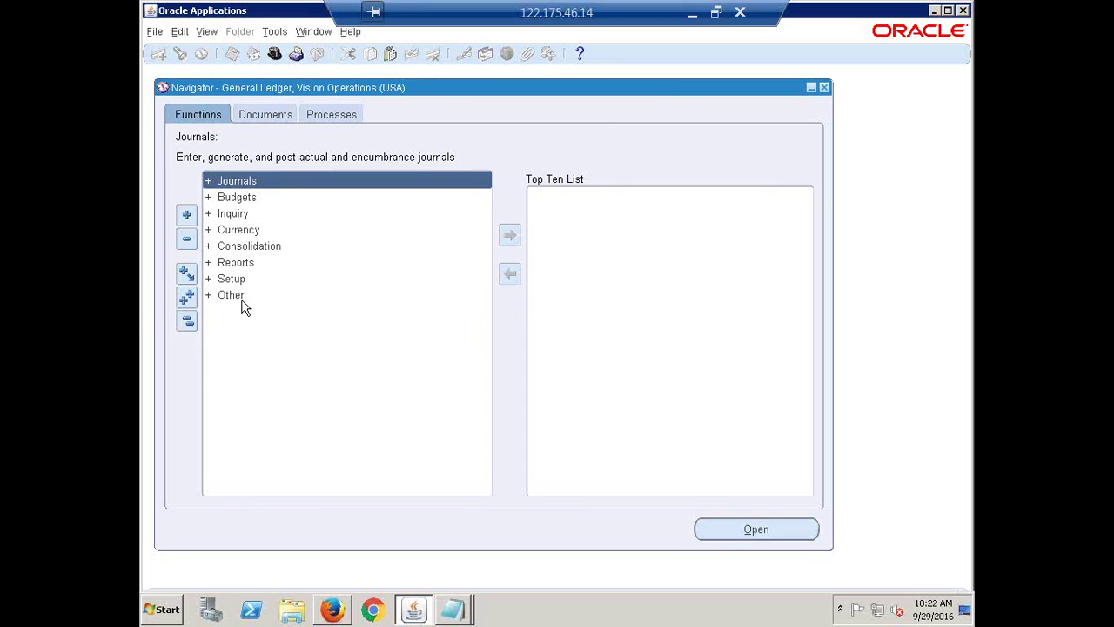
pyautogui.click(231, 280)
pyautogui.press('Return')
pyautogui.press('Return')
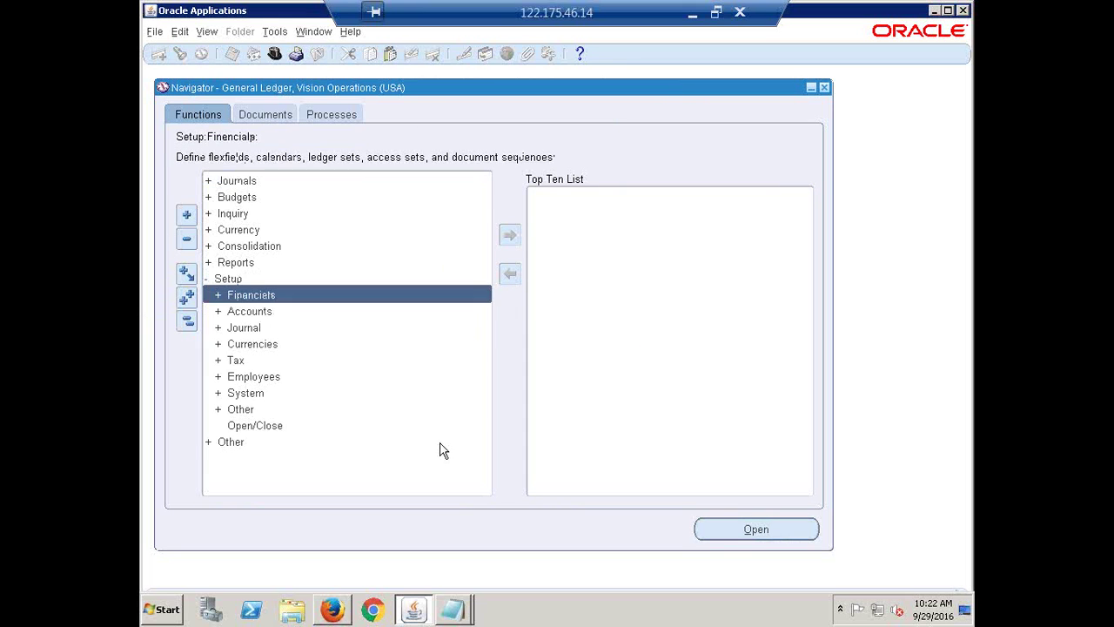
pyautogui.press('Down')
pyautogui.press('Return')
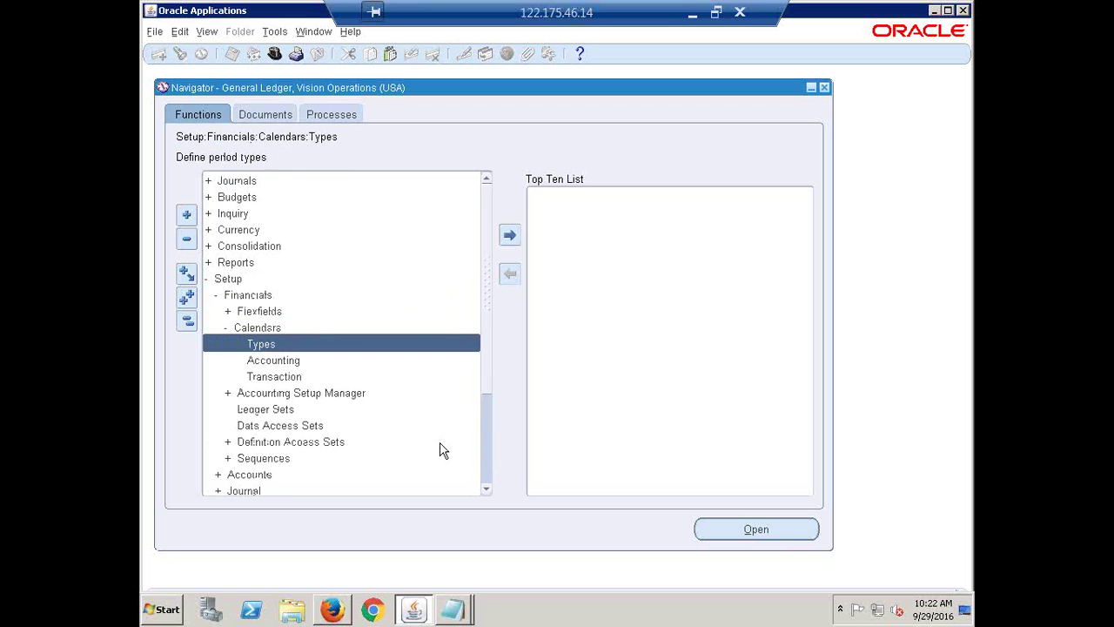
pyautogui.press('Down')
# - Note 'Accounting' in Notepad, then open the Accounting calendar form
pyautogui.hotkey('alt', 'Tab')
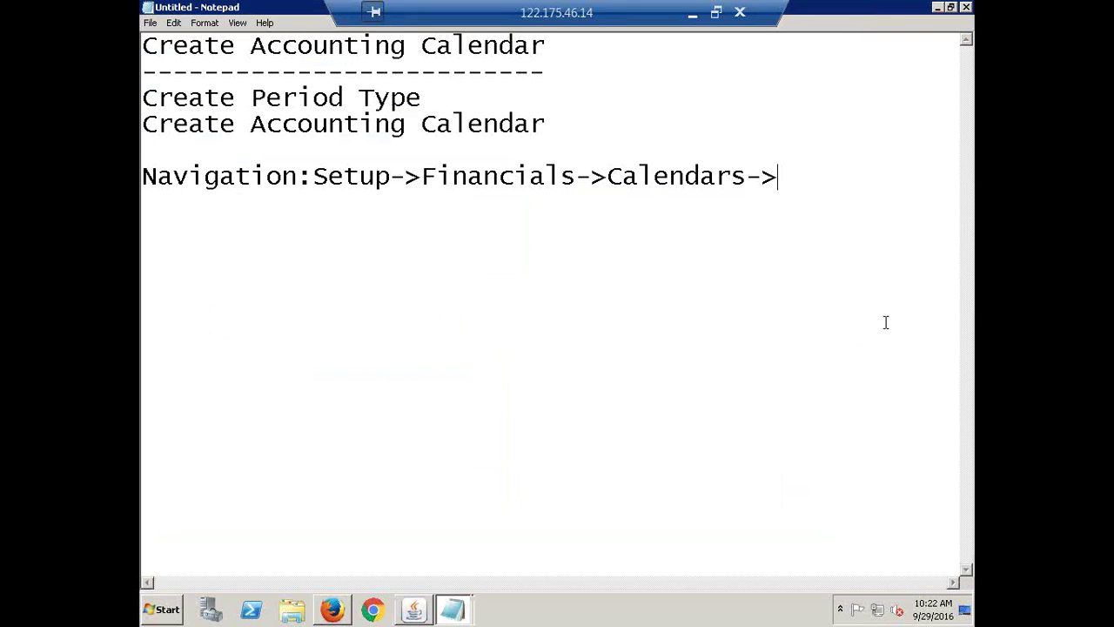
pyautogui.write('Accounting')
pyautogui.press('Return')
pyautogui.press('Return')
pyautogui.hotkey('alt', 'Tab')
pyautogui.doubleClick(289, 364)
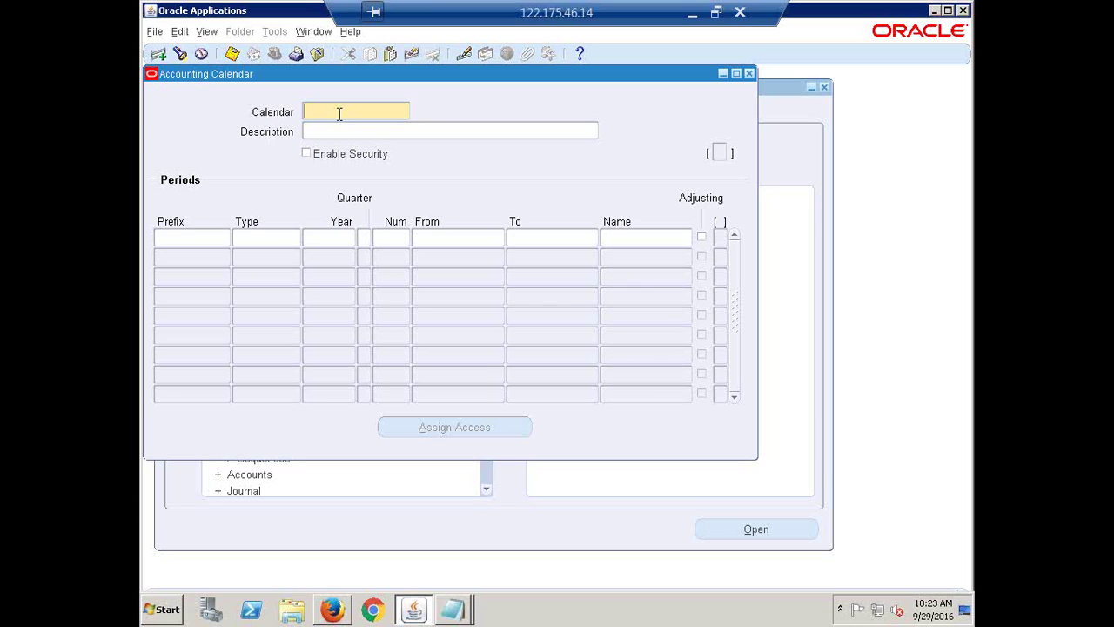
# - Name the new calendar HCL ACC CAL, correcting typos in the Calendar field
pyautogui.write('HCL')
pyautogui.write('_Acc')
pyautogui.press('BackSpace')
pyautogui.press('BackSpace')
pyautogui.press('BackSpace')
pyautogui.write('ACCICAL')
pyautogui.moveTo(379, 115); pyautogui.dragTo(329, 120)
pyautogui.click(384, 115)
# - Enter the description 'HCL Accounting Calendar13 for India', then move to the first period row
pyautogui.click(353, 135)
pyautogui.write('HCL Accounting Calendar for India')
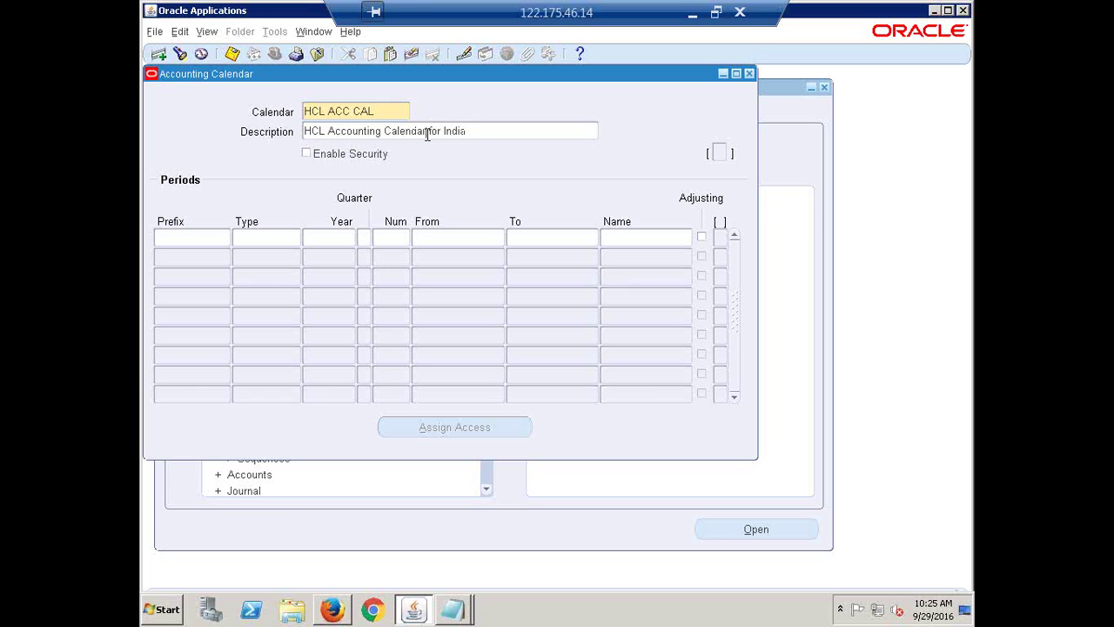
pyautogui.write('13')
pyautogui.click(191, 237)
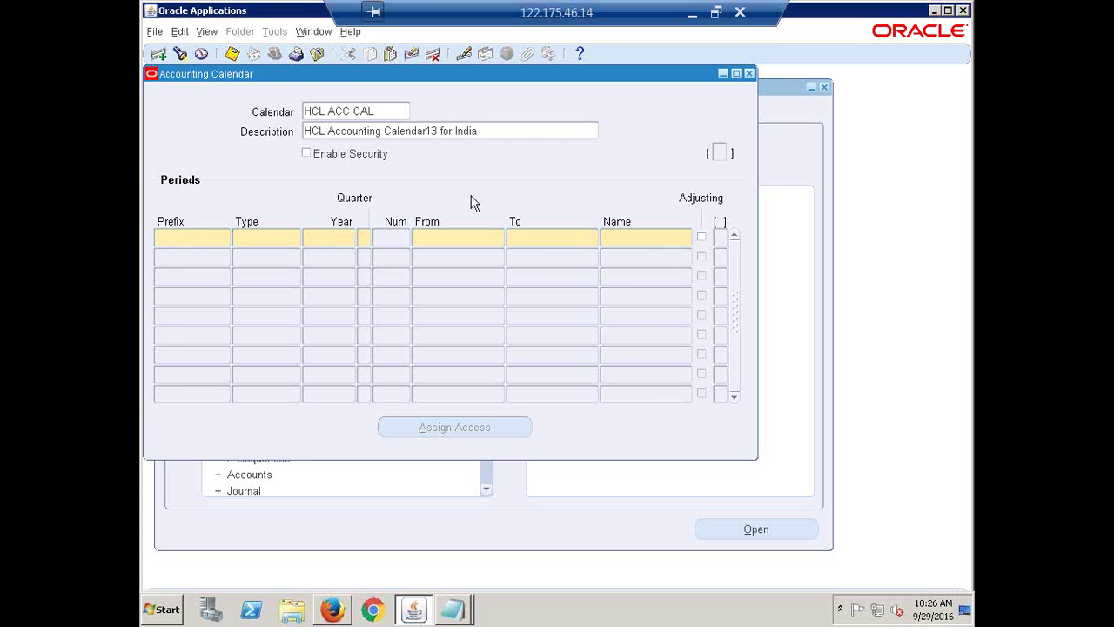
pyautogui.click(501, 130)
pyautogui.click(502, 130)
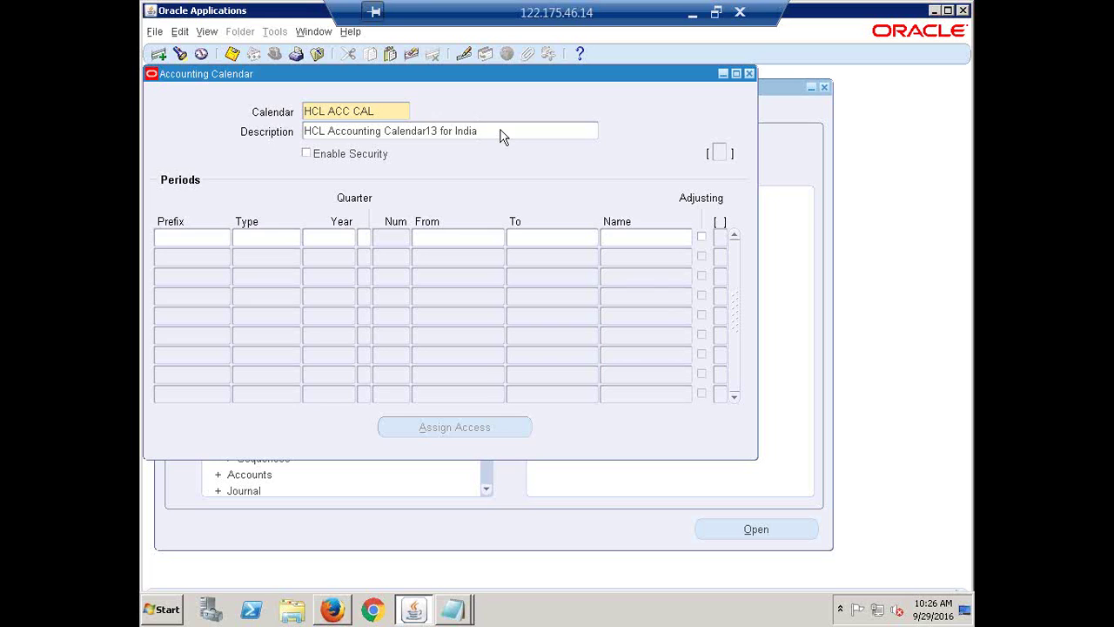
pyautogui.click(176, 237)
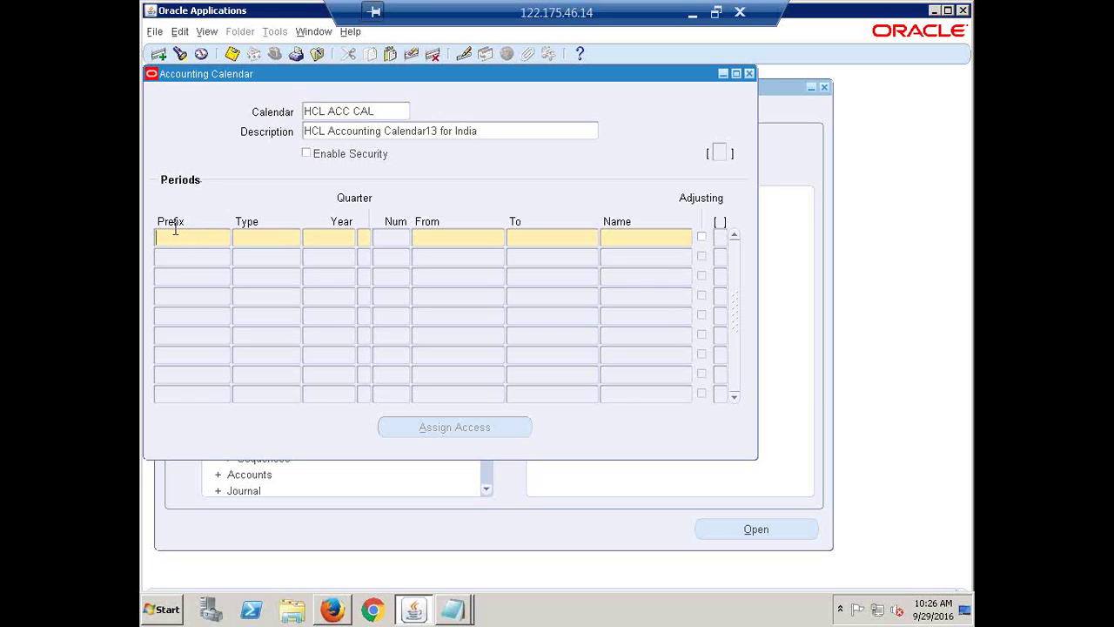
# - Enter APR as the first period row's prefix, fixing mistyped letters
pyautogui.write('APP')
pyautogui.press('BackSpace')
pyautogui.press('BackSpace')
pyautogui.write('pr')
pyautogui.press('BackSpace')
pyautogui.press('BackSpace')
pyautogui.write('PP')
pyautogui.press('BackSpace')
pyautogui.write('R')
pyautogui.press('Tab')
# - Pick HCL Monthly as the period type, then clear the Type cell again
pyautogui.write('HCL')
pyautogui.press('Tab')
pyautogui.click(271, 238)
pyautogui.press('BackSpace')
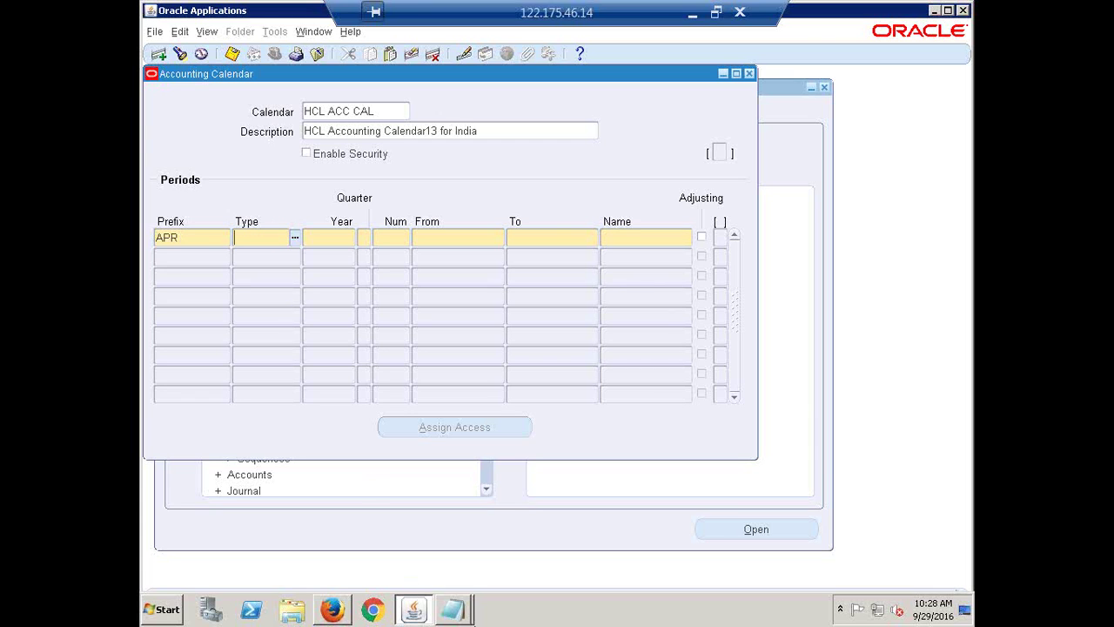
pyautogui.click(454, 609)
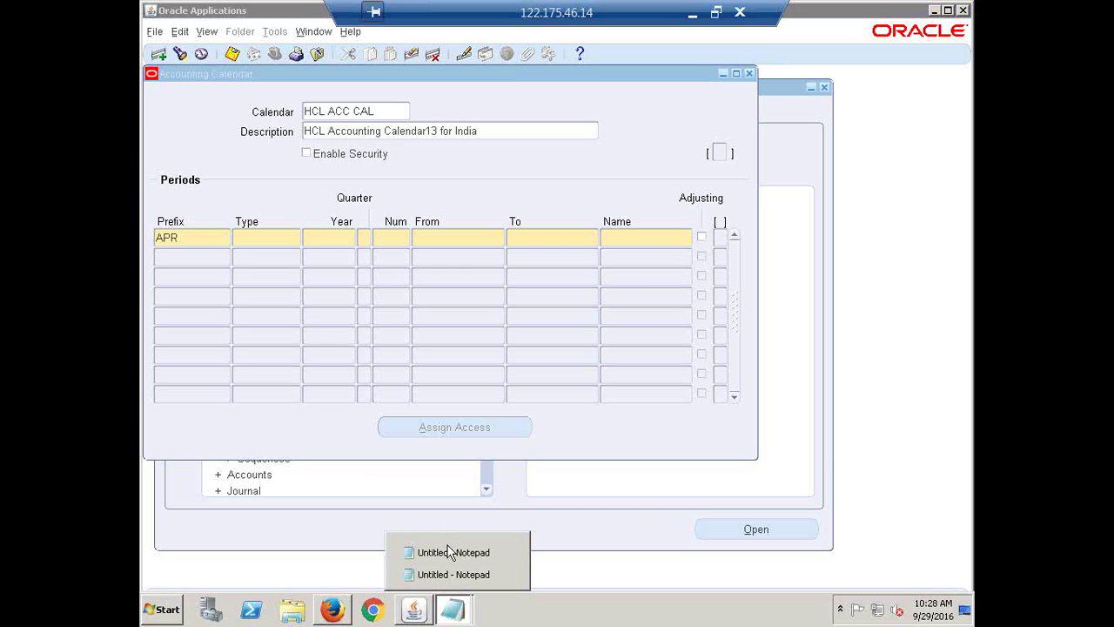
# - Add the line 'LOV - List of Values' below the navigation path in the Notepad notes
pyautogui.click(448, 552)
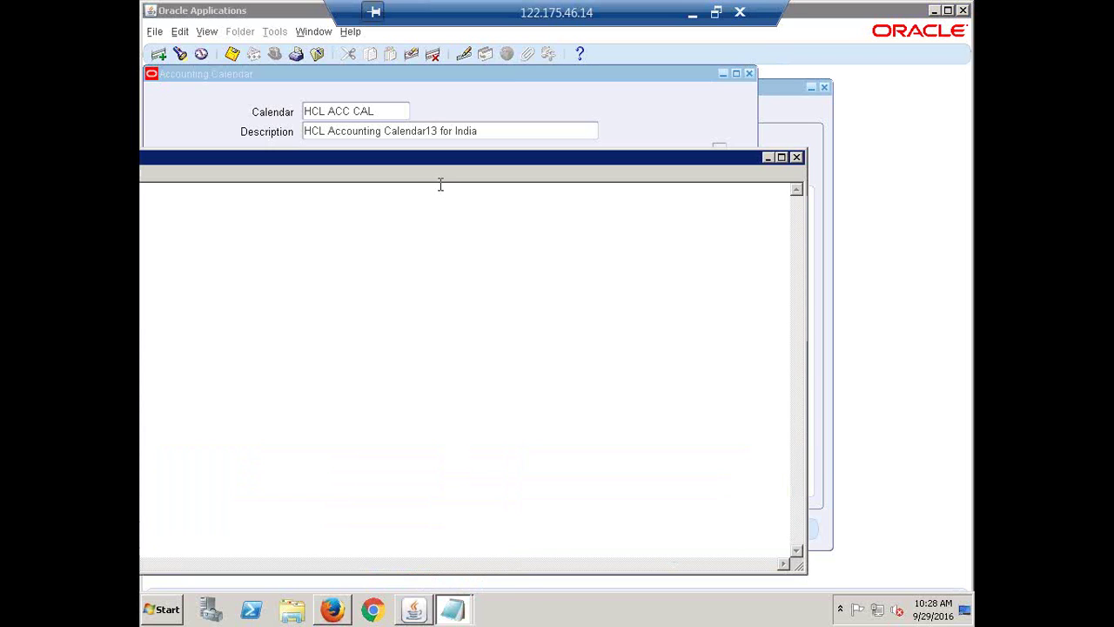
pyautogui.click(456, 616)
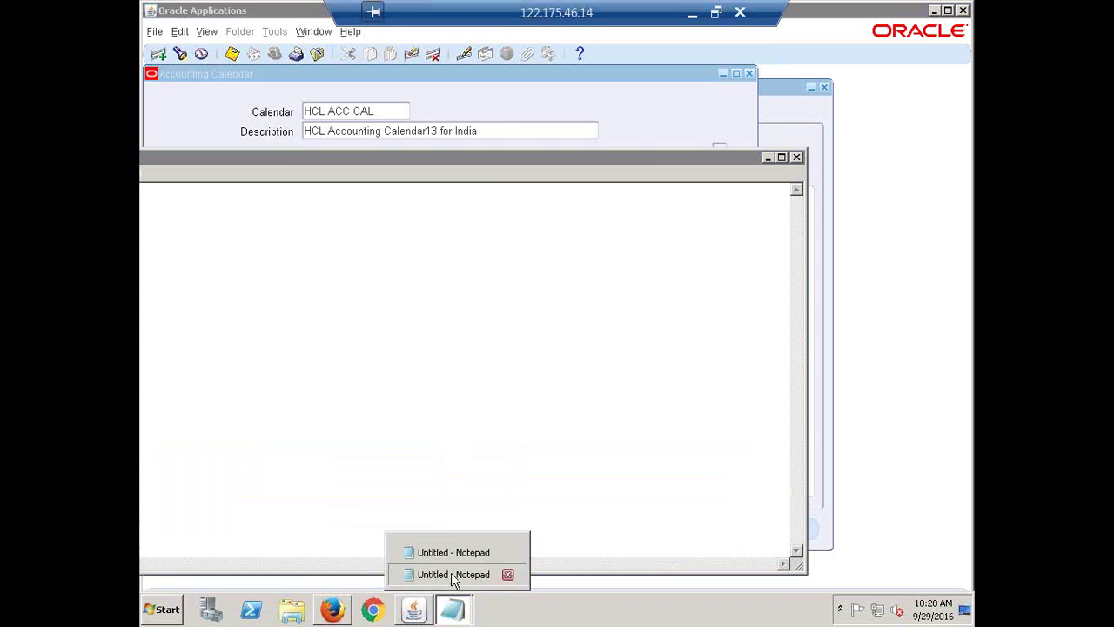
pyautogui.click(453, 574)
pyautogui.click(952, 189)
pyautogui.press('Return')
pyautogui.press('Return')
pyautogui.press('Return')
pyautogui.write('LO')
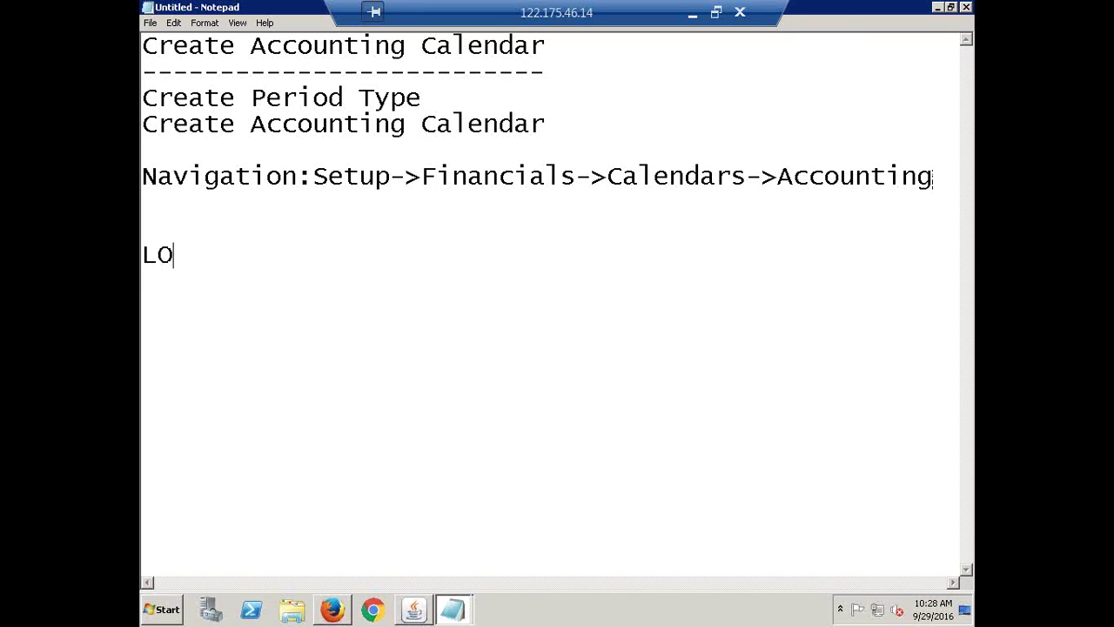
pyautogui.write('V - List of Values')
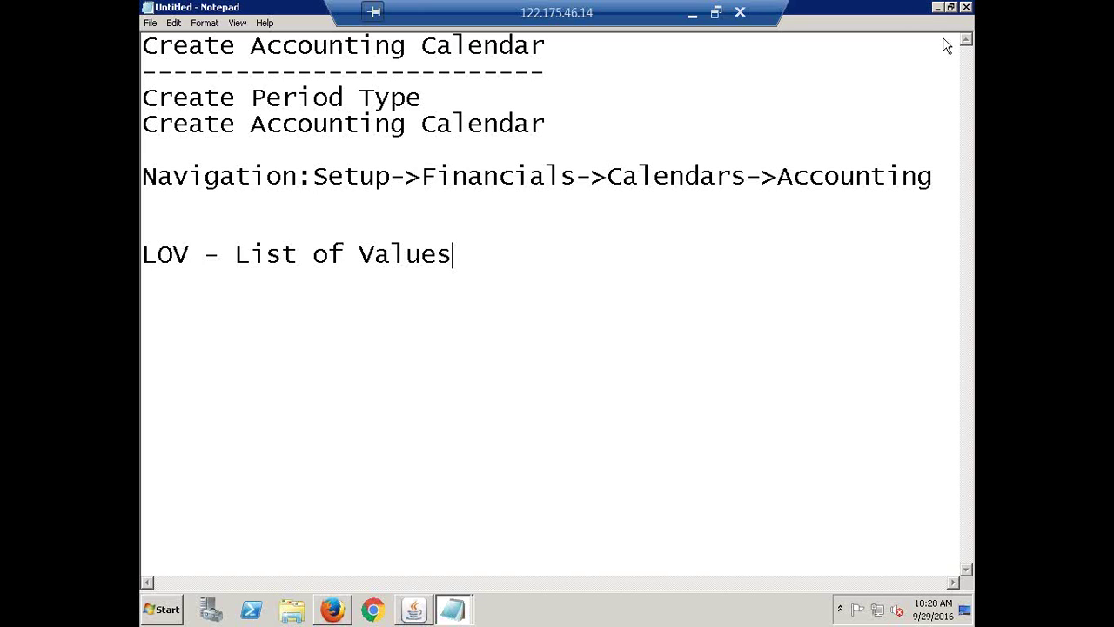
# - View the Today's Class Agenda slide locally, then return to the remote setup notes
pyautogui.click(934, 12)
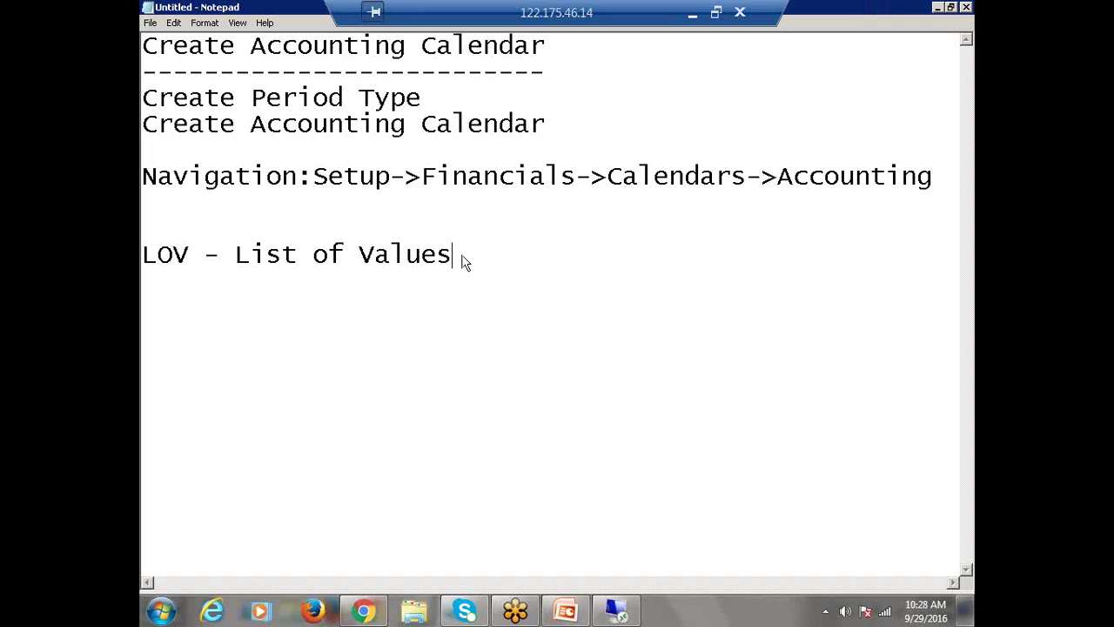
pyautogui.click(623, 616)
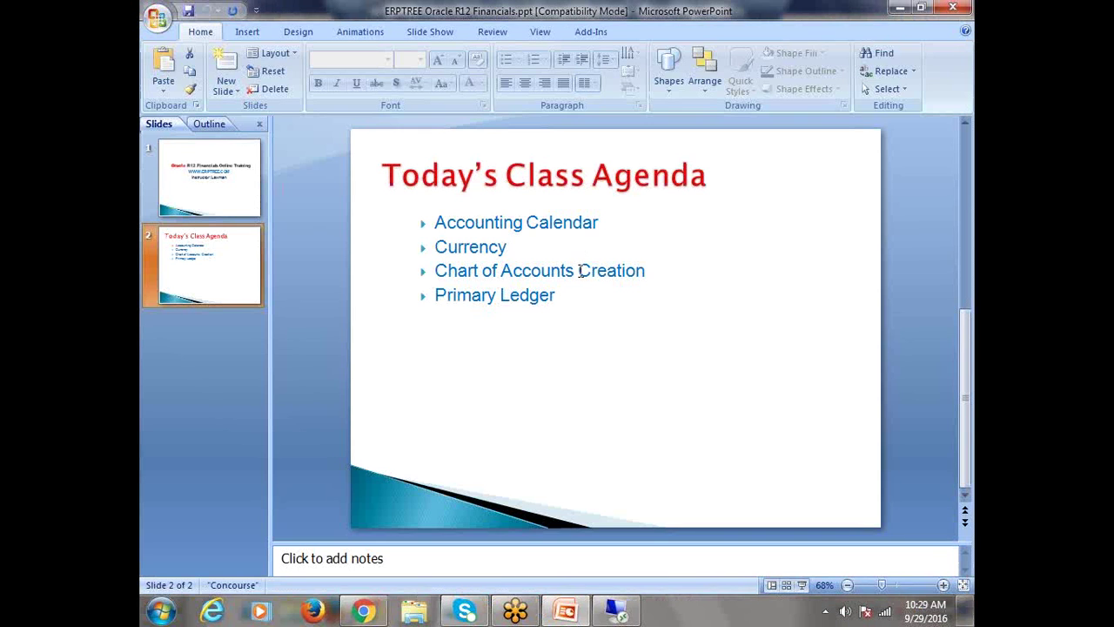
pyautogui.click(622, 612)
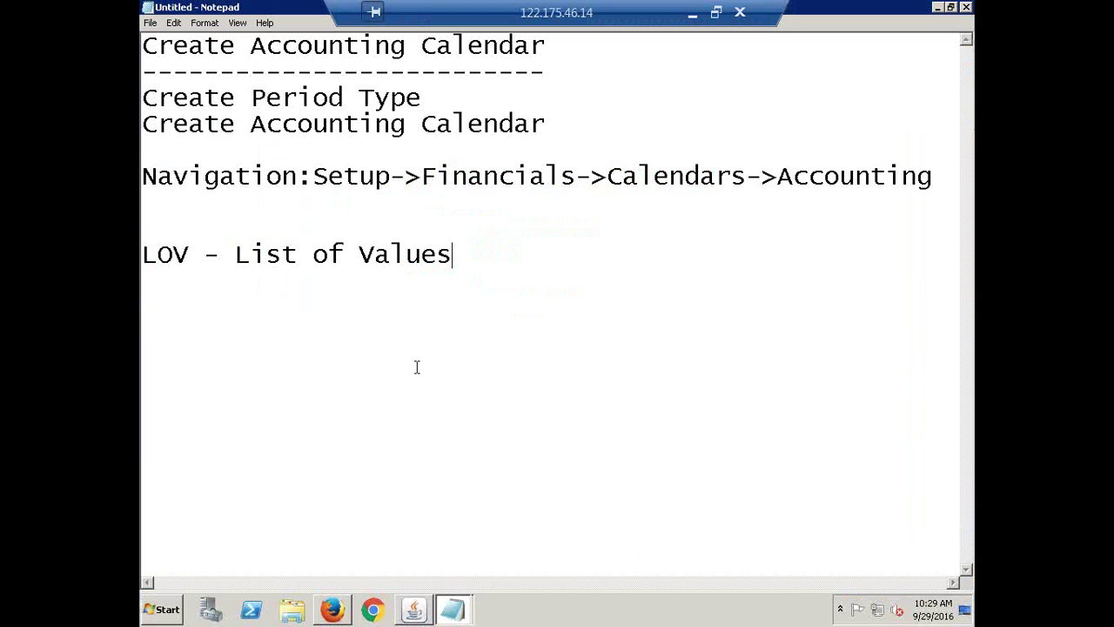
# - Replace the invalid period type with HCL Monthly in the first period row
pyautogui.click(413, 609)
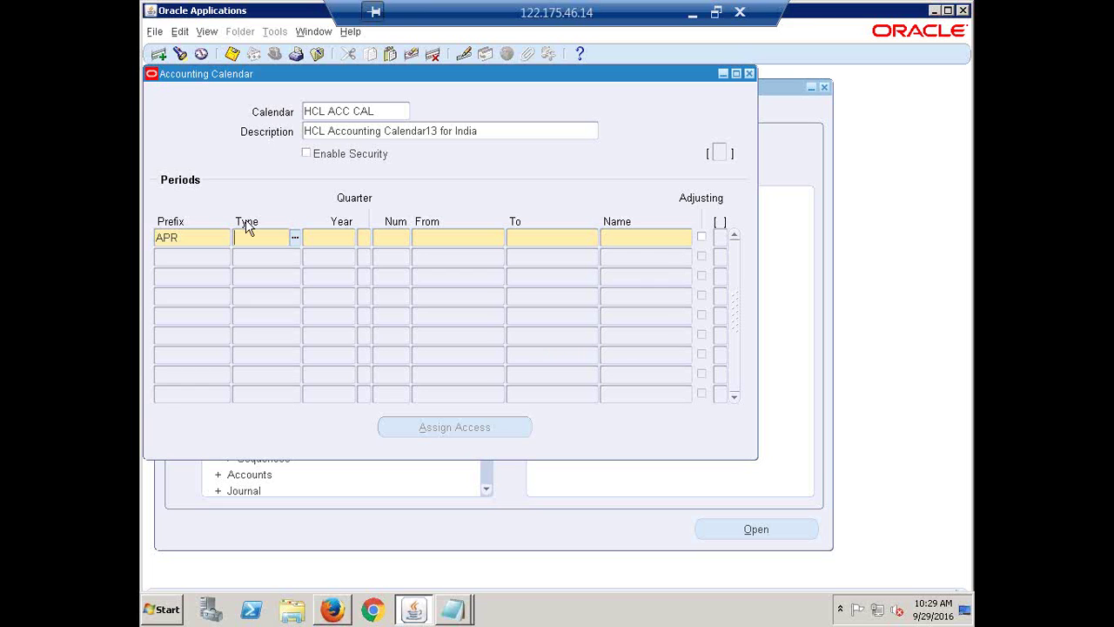
pyautogui.write('dlkj')
pyautogui.press('Tab')
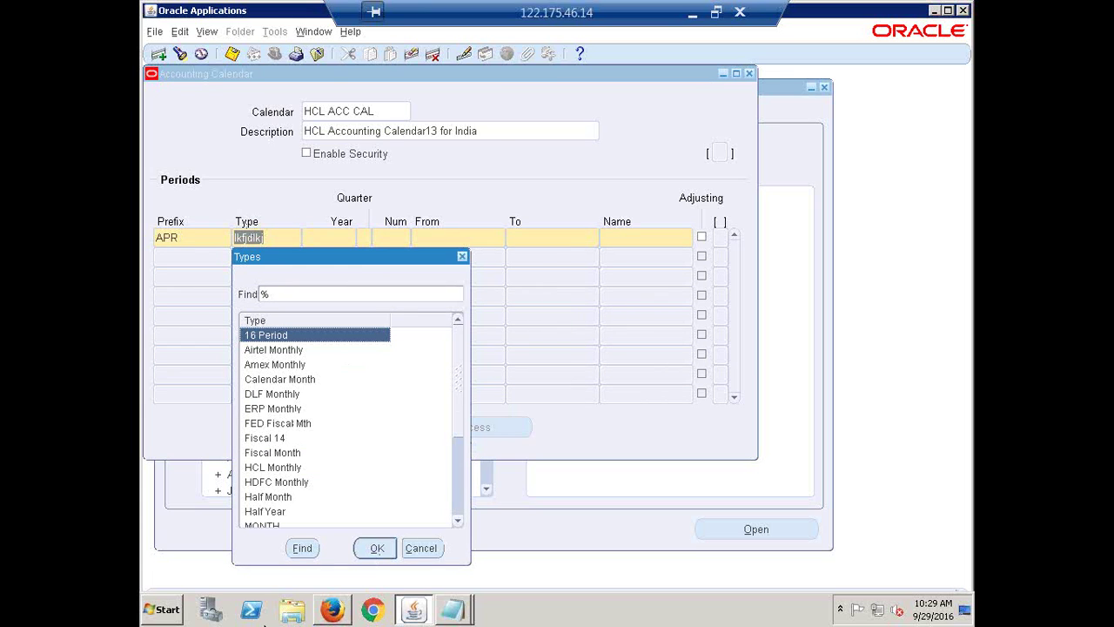
pyautogui.click(462, 256)
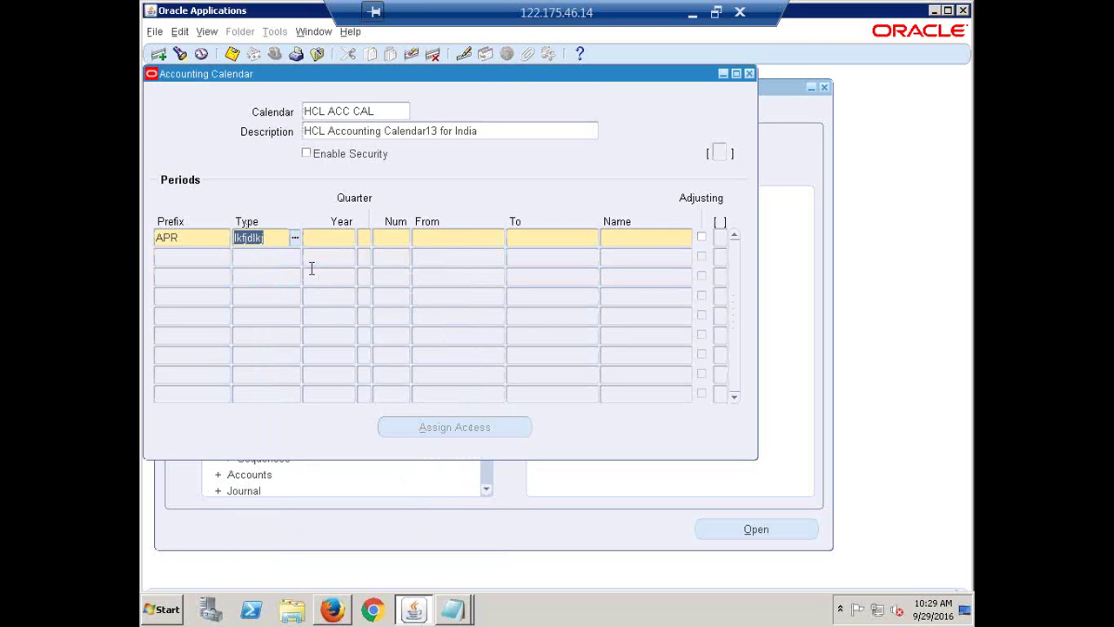
pyautogui.press('BackSpace')
pyautogui.write('hcl')
pyautogui.press('Tab')
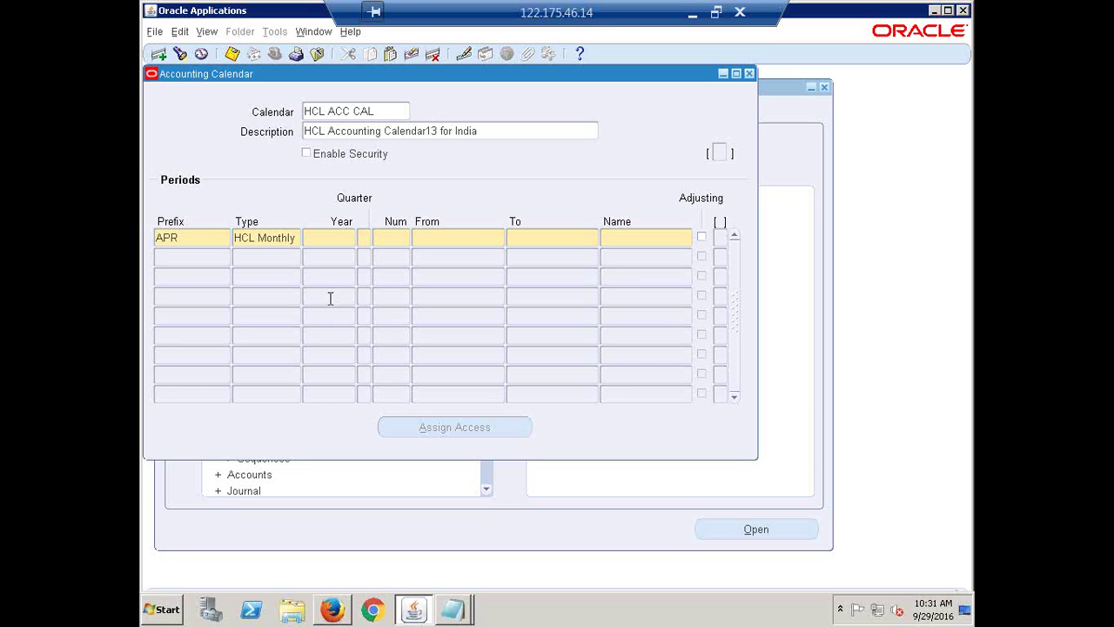
pyautogui.write('2017')
# - Keep year 2017 and enter 01-APR-2016 as the APR row's From date
pyautogui.press('Tab')
pyautogui.press('Tab')
pyautogui.write('01-')
pyautogui.write('APR-2')
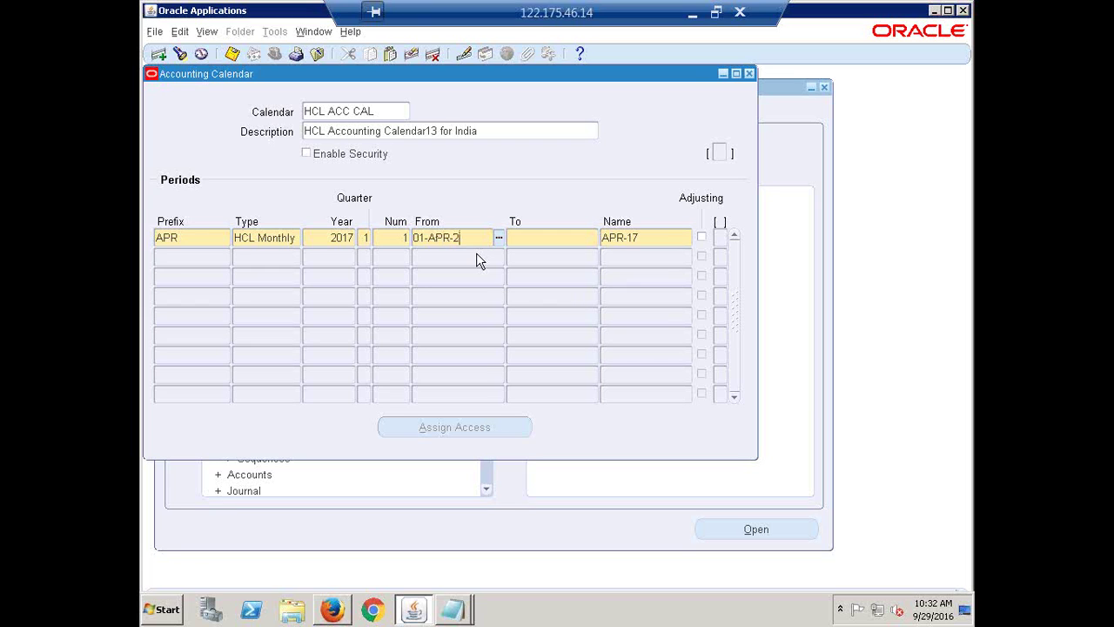
pyautogui.press('Tab')
pyautogui.click(488, 240)
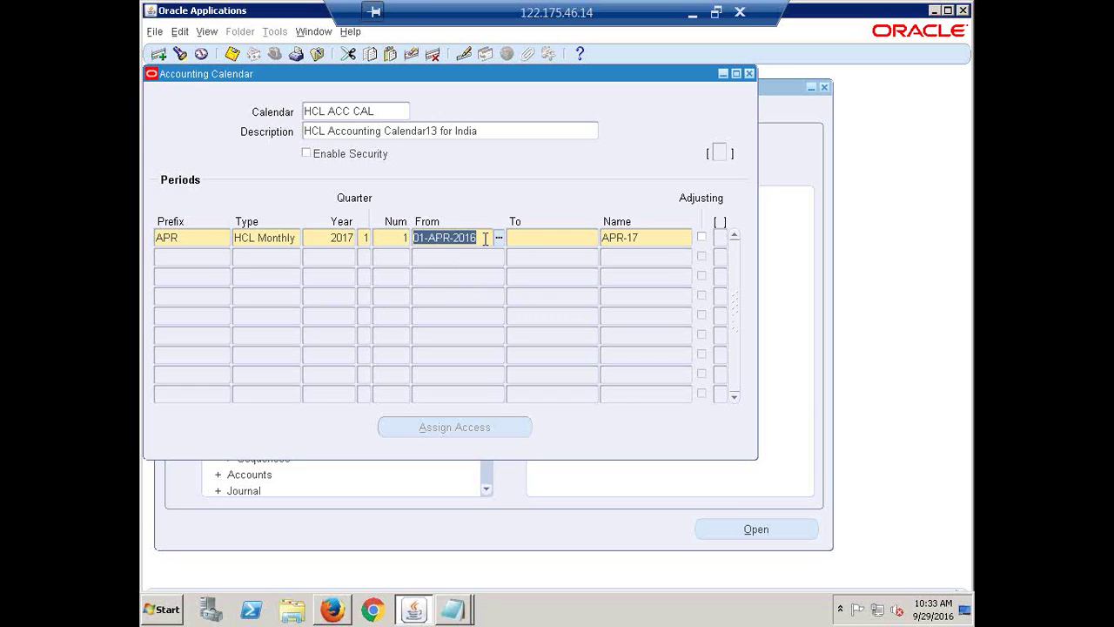
pyautogui.press('BackSpace')
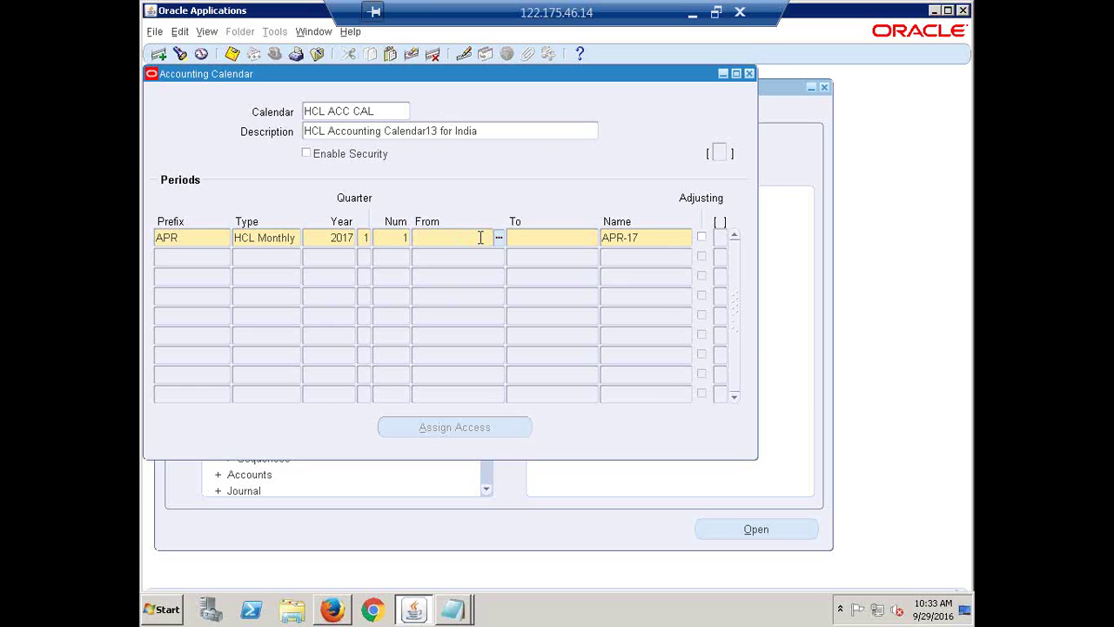
pyautogui.write('1APR')
pyautogui.write('-16')
pyautogui.press('Tab')
# - Set the APR period's To date to 30-APR-2016 after dismissing the date picker
pyautogui.click(593, 237)
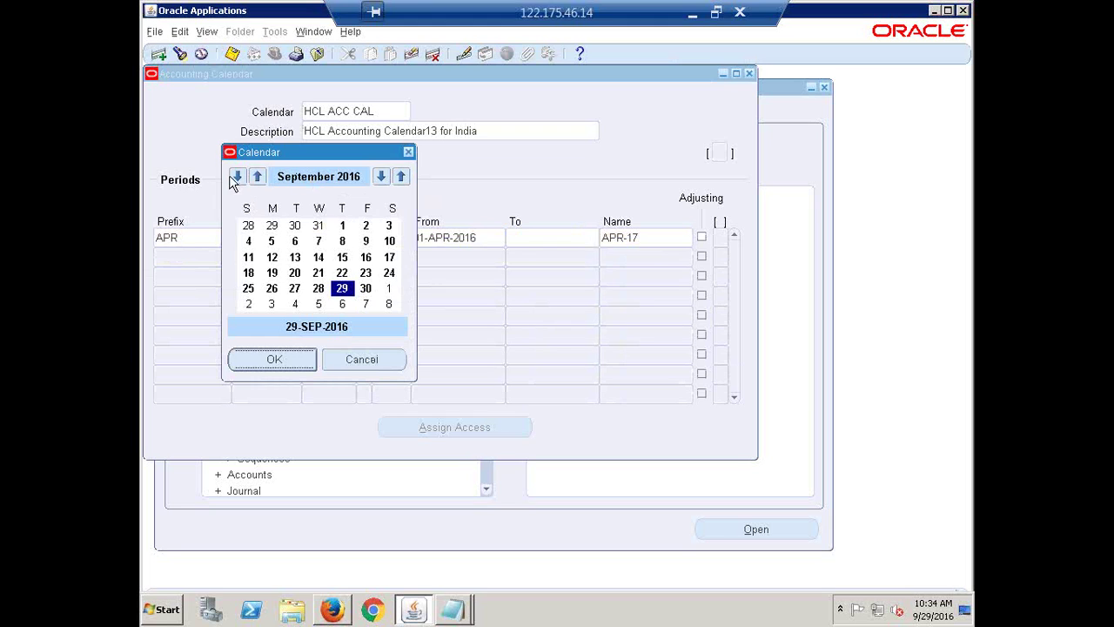
pyautogui.click(408, 153)
pyautogui.write('30')
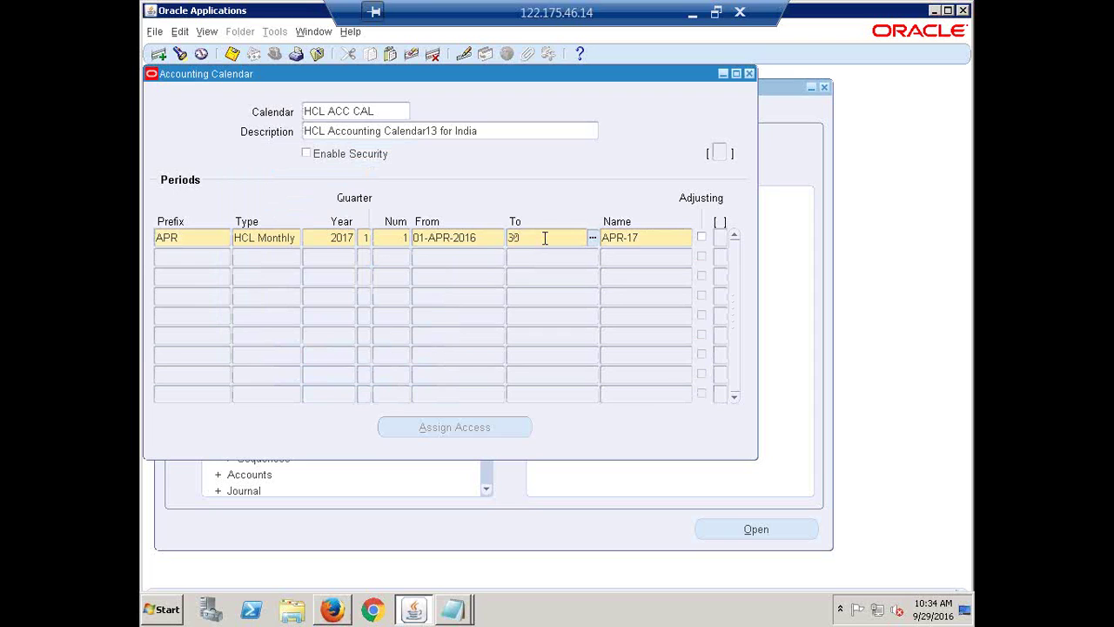
pyautogui.write('-APR-20')
pyautogui.write('16')
pyautogui.press('Tab')
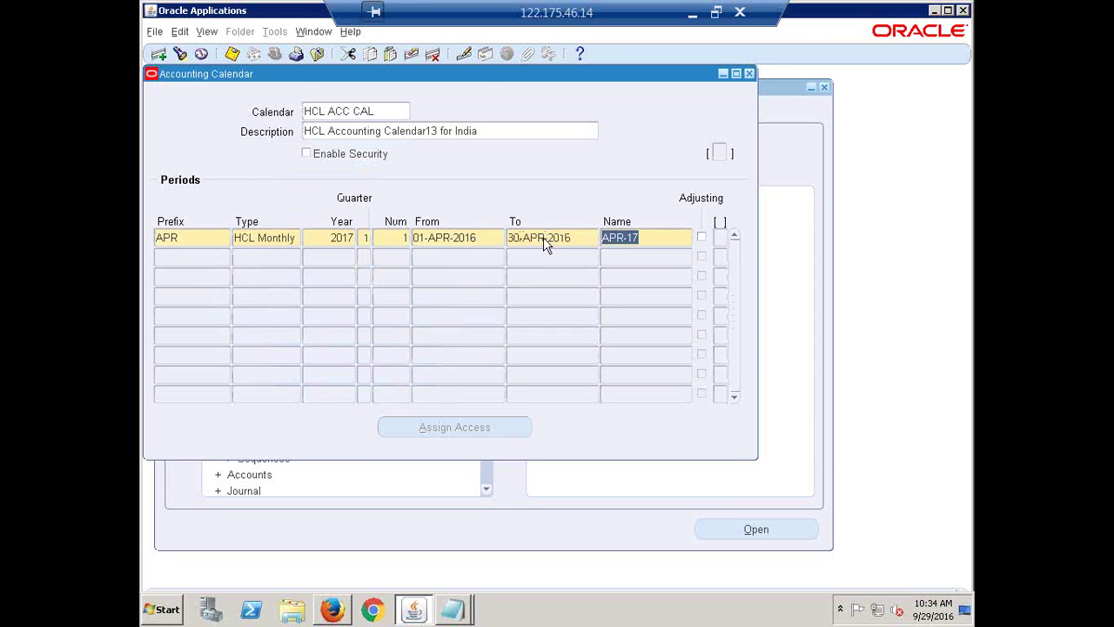
# - Select the first period's name APR-17 in the Accounting Calendar to edit it
pyautogui.click(675, 234)
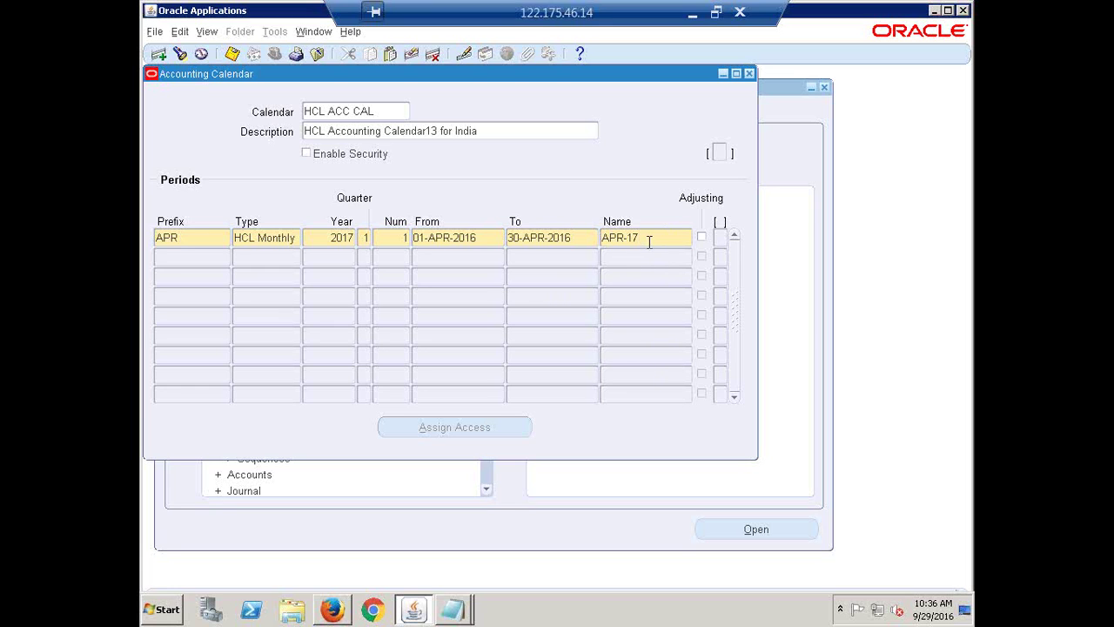
# - Review the first period's dates, 01-APR-2016 to 30-APR-2016, against its name APR-17
pyautogui.click(449, 239)
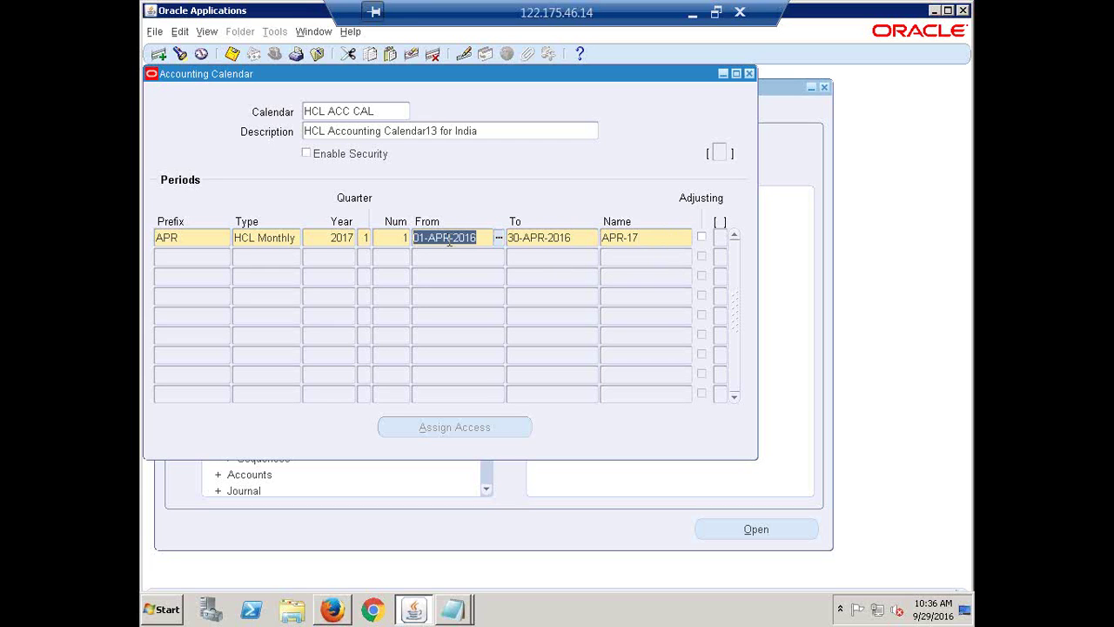
pyautogui.click(558, 240)
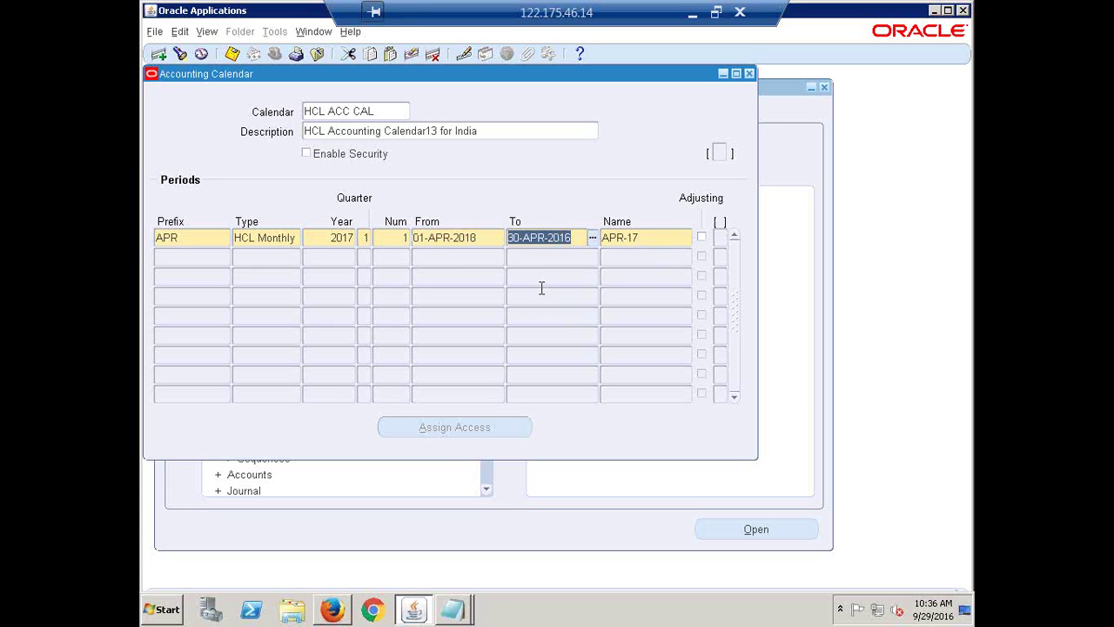
pyautogui.click(466, 236)
pyautogui.click(564, 237)
pyautogui.click(442, 236)
pyautogui.click(566, 236)
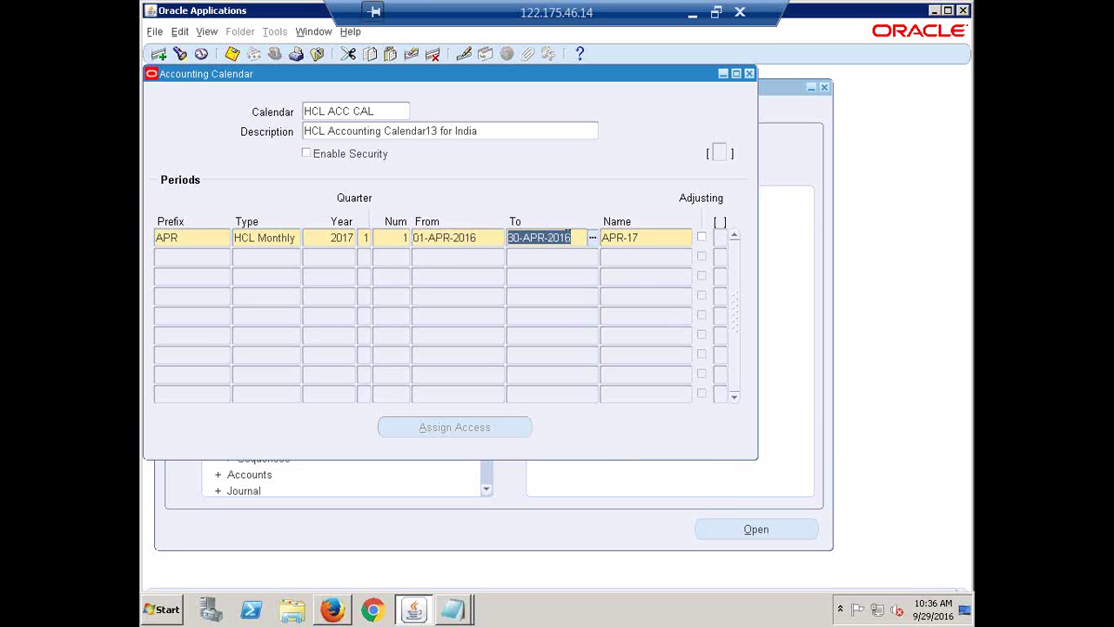
pyautogui.click(668, 237)
pyautogui.click(667, 240)
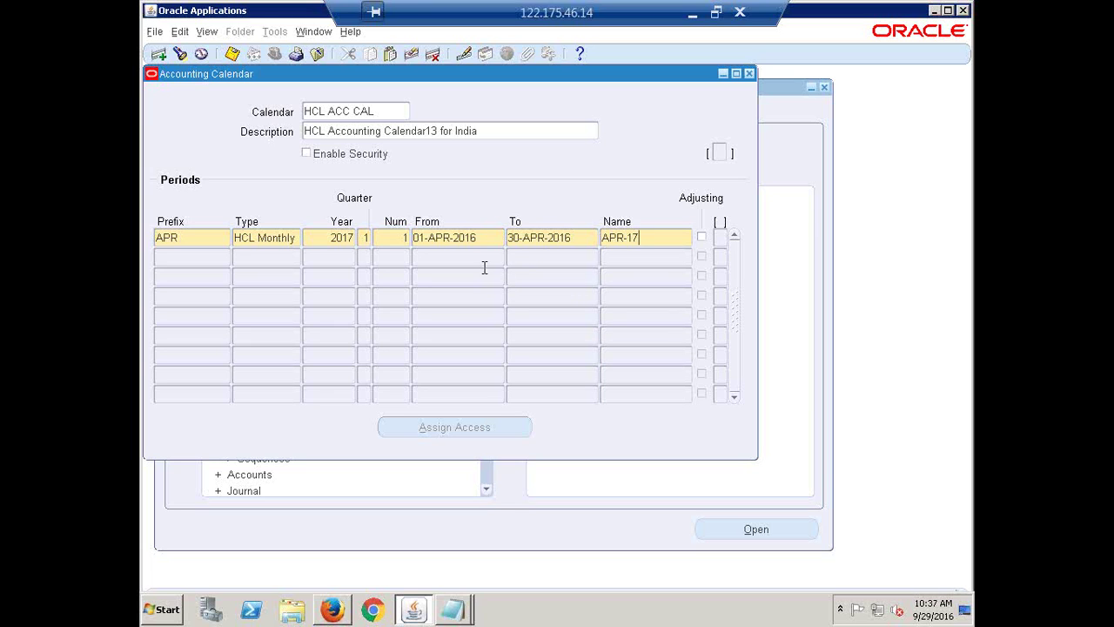
pyautogui.click(452, 238)
pyautogui.press('Tab')
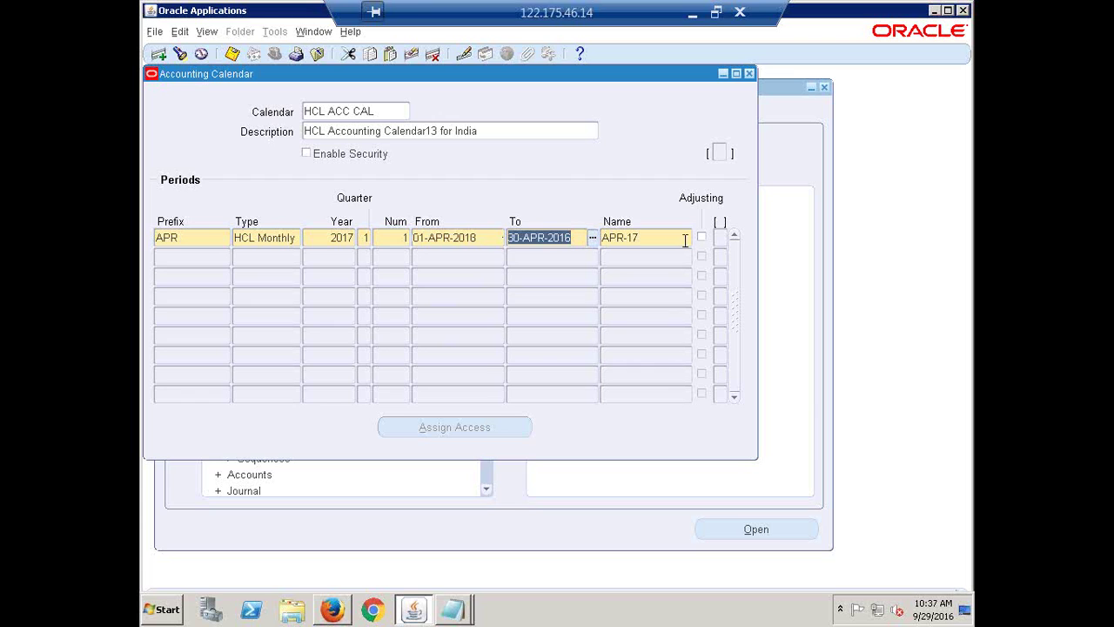
# - Rename the first period from APR-17 to APR-16, leaving the year at 2017
pyautogui.click(659, 242)
pyautogui.doubleClick(657, 237)
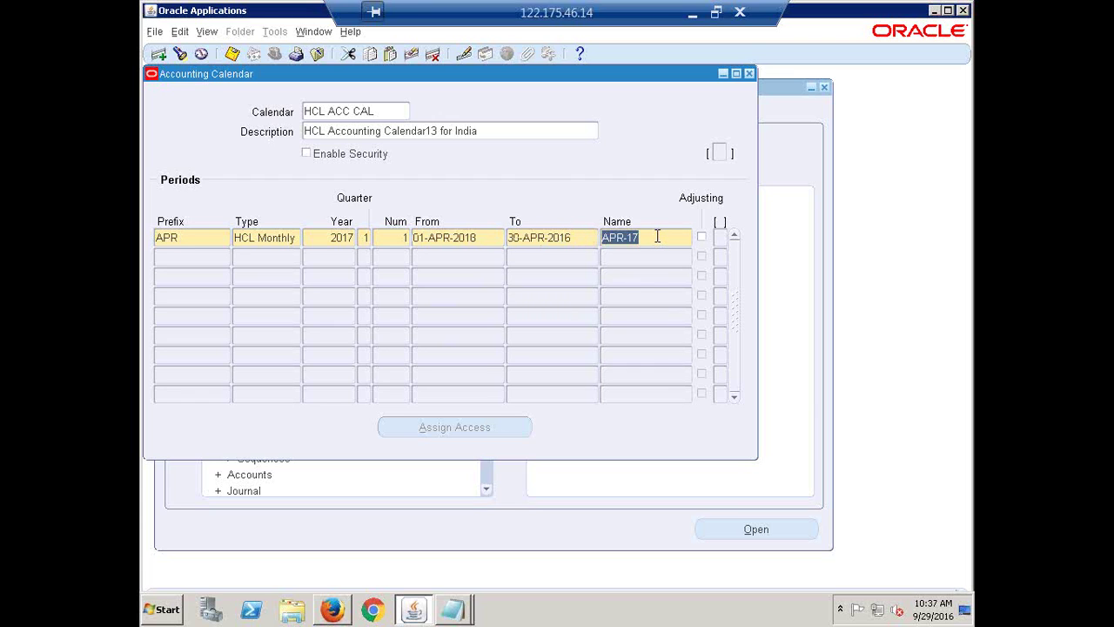
pyautogui.click(657, 237)
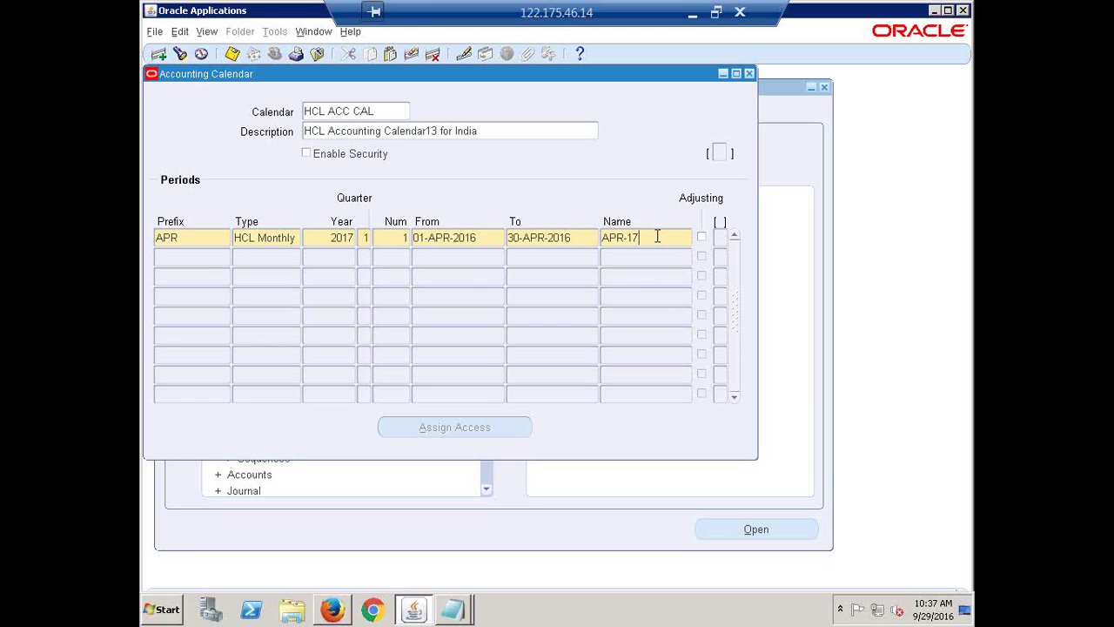
pyautogui.press('BackSpace')
pyautogui.write('6')
pyautogui.doubleClick(346, 238)
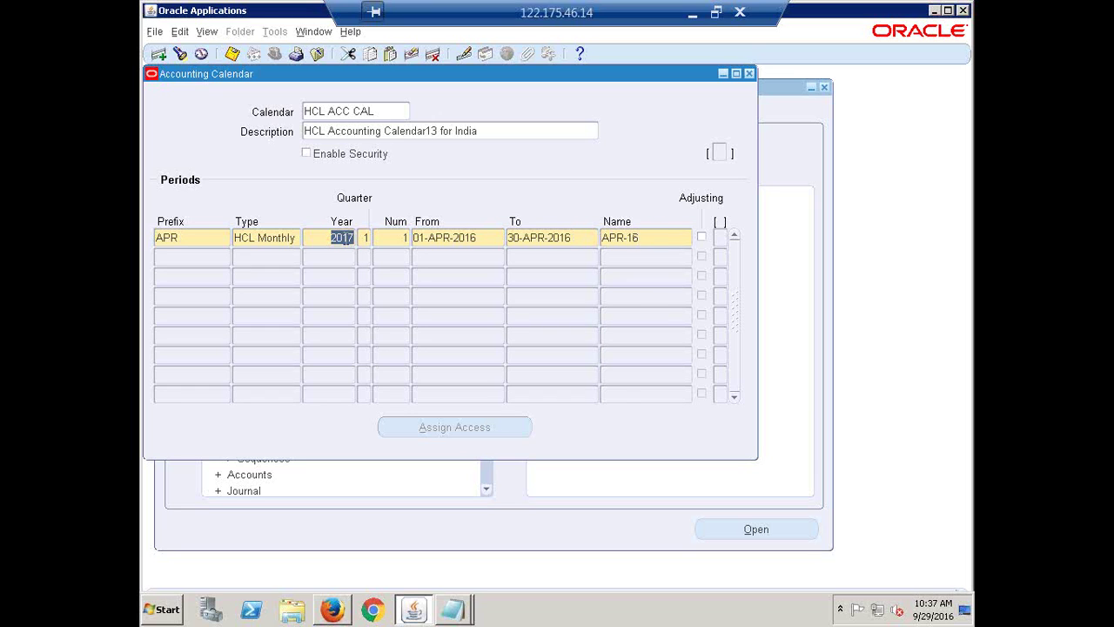
pyautogui.click(345, 237)
# - Check APR-16's start date and name, then begin a new row beneath it
pyautogui.click(438, 237)
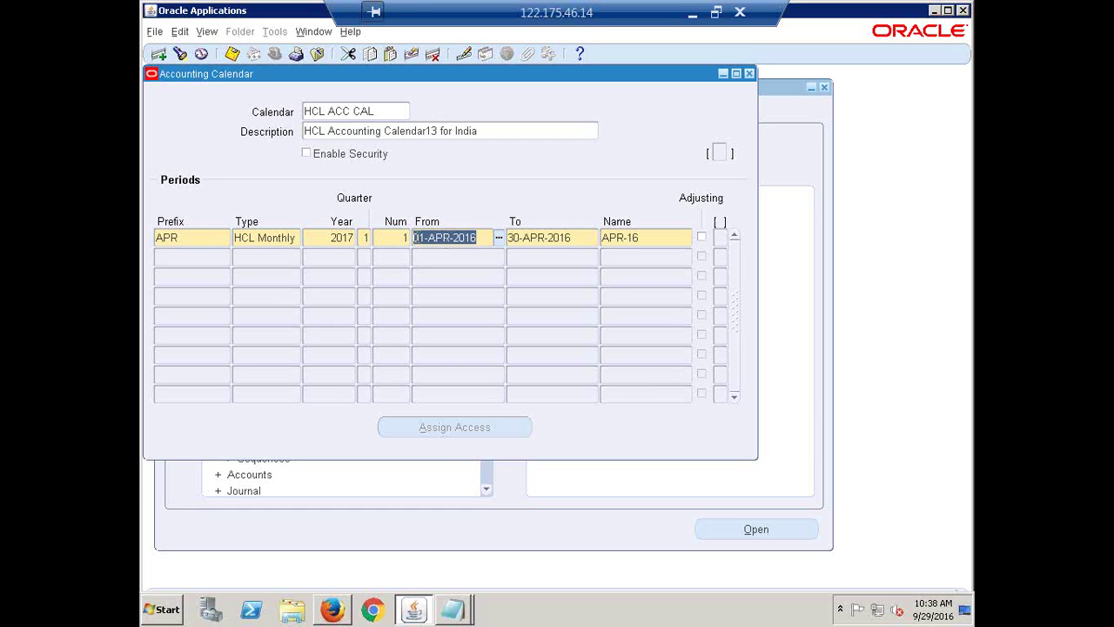
pyautogui.click(654, 240)
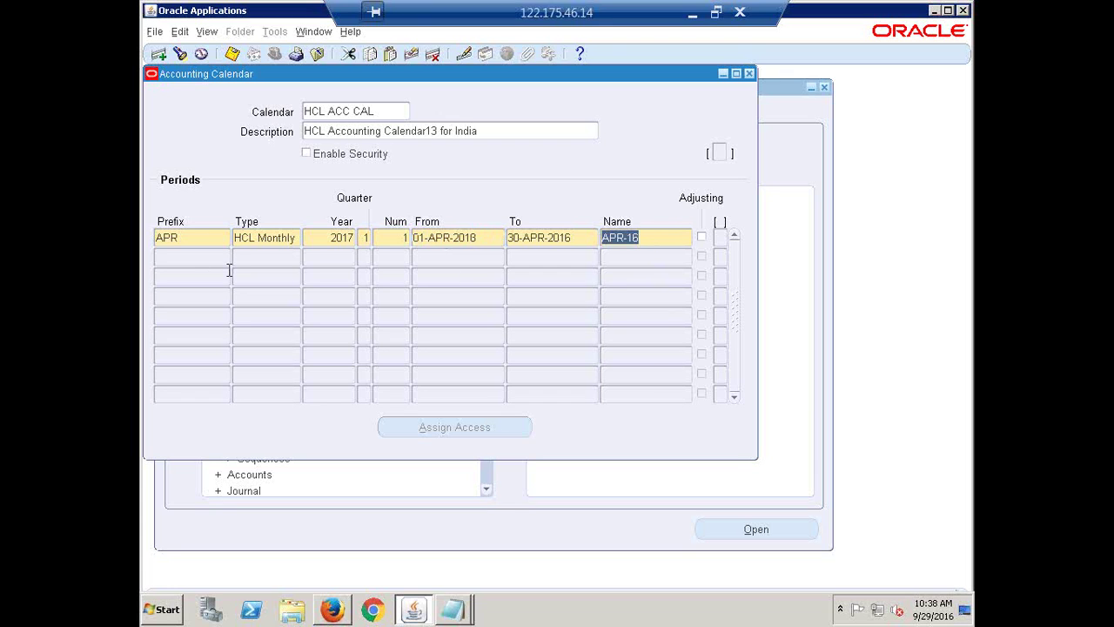
pyautogui.click(181, 258)
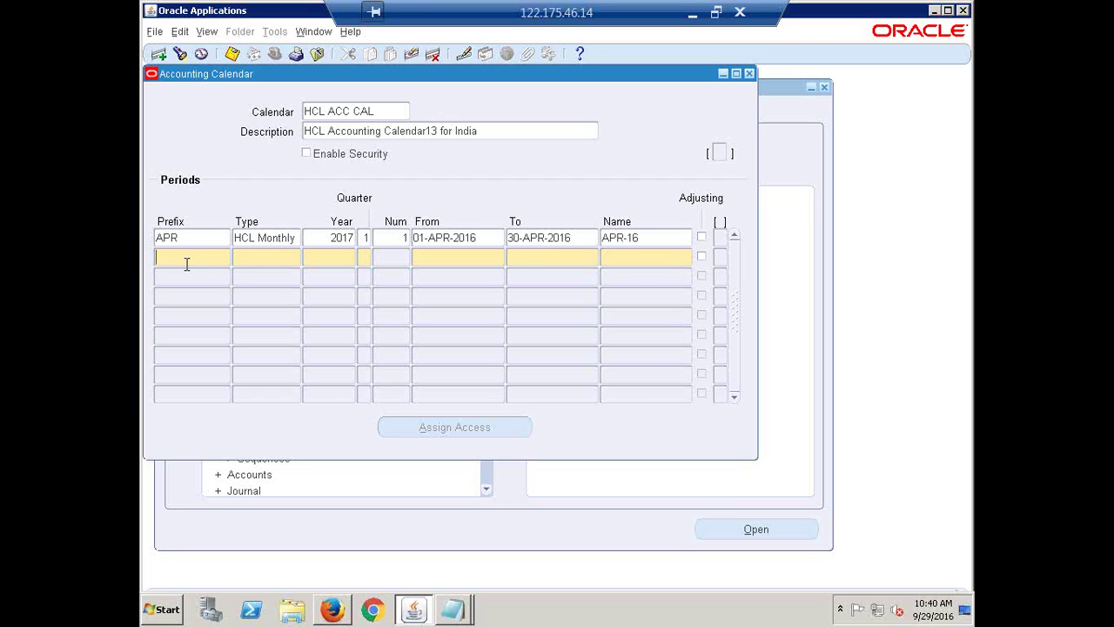
# - Enter prefix MAY, copy HCL Monthly and 2017 from the row above, and try period number 14
pyautogui.write('MAY')
pyautogui.press('Tab')
pyautogui.hotkey('shift', 'F5')
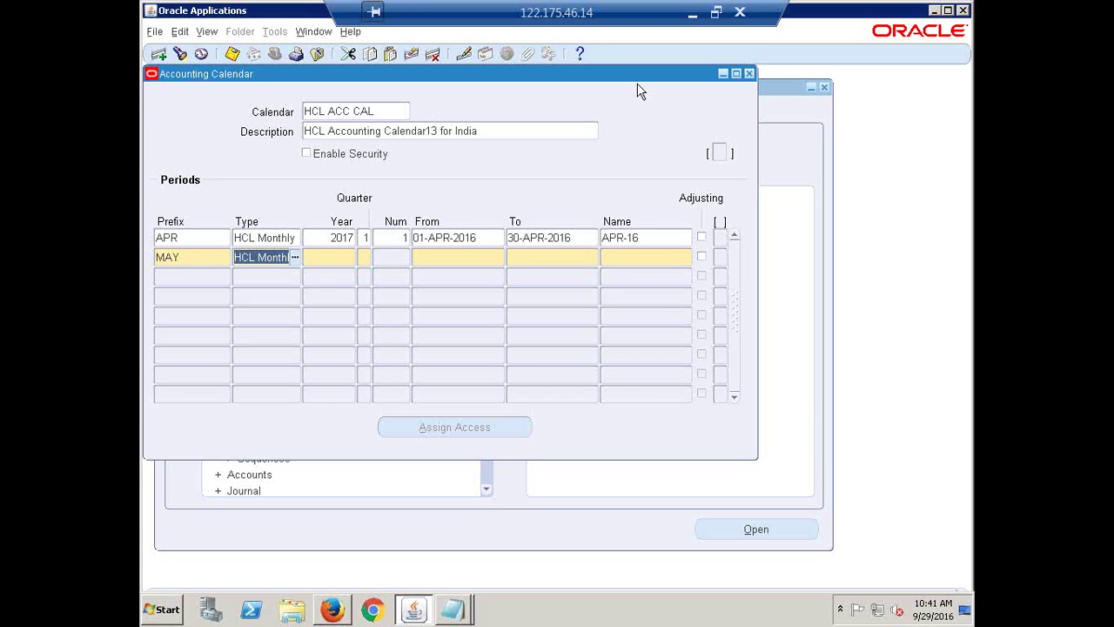
pyautogui.press('Tab')
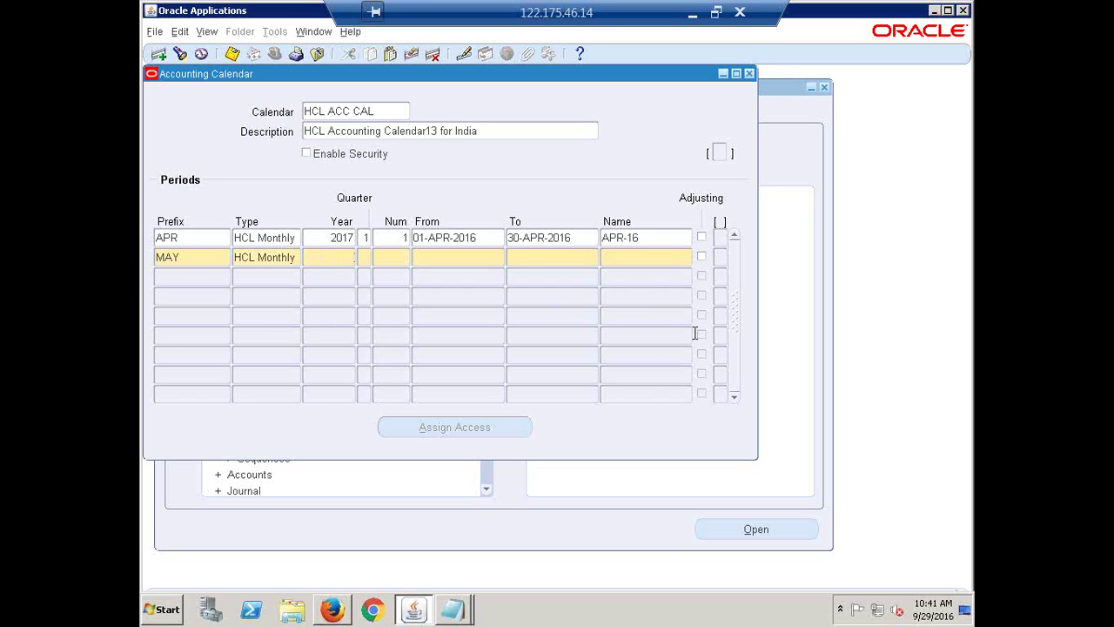
pyautogui.hotkey('shift', 'F5')
pyautogui.press('Tab')
pyautogui.write('4')
pyautogui.press('Tab')
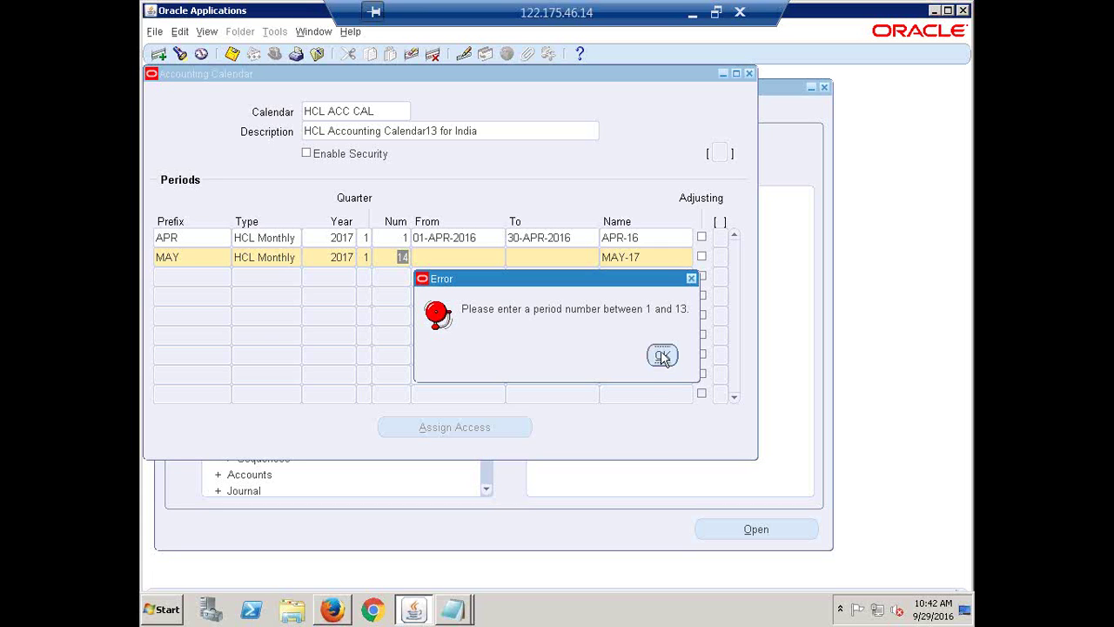
# - Dismiss the number error and give MAY period number 2, dates 01-MAY-2016 to 31-MAY-2016
pyautogui.click(662, 355)
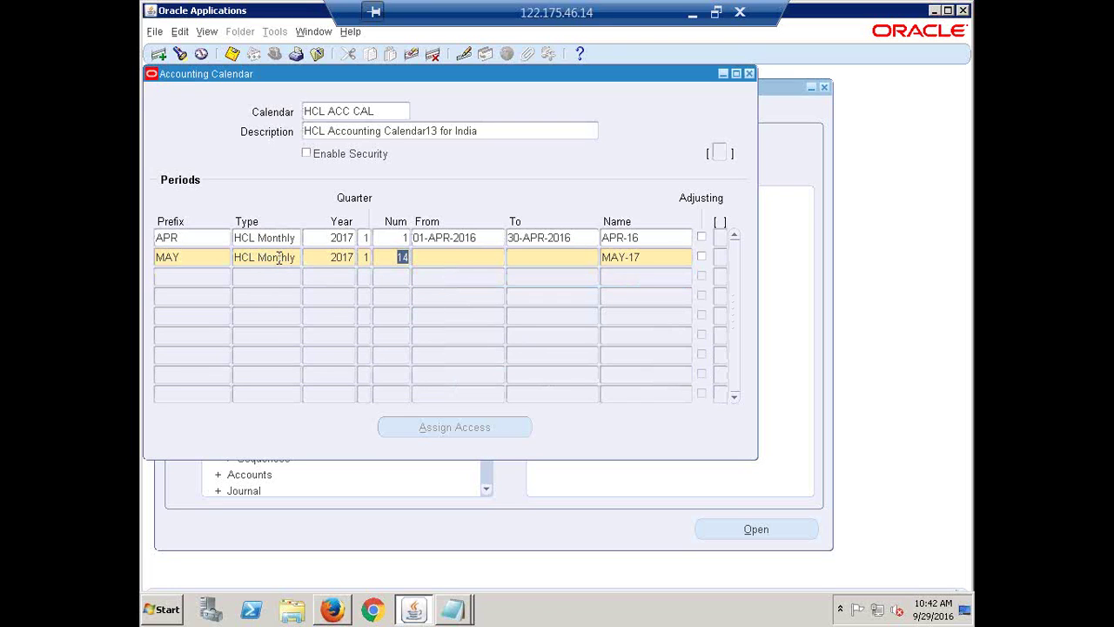
pyautogui.press('Tab')
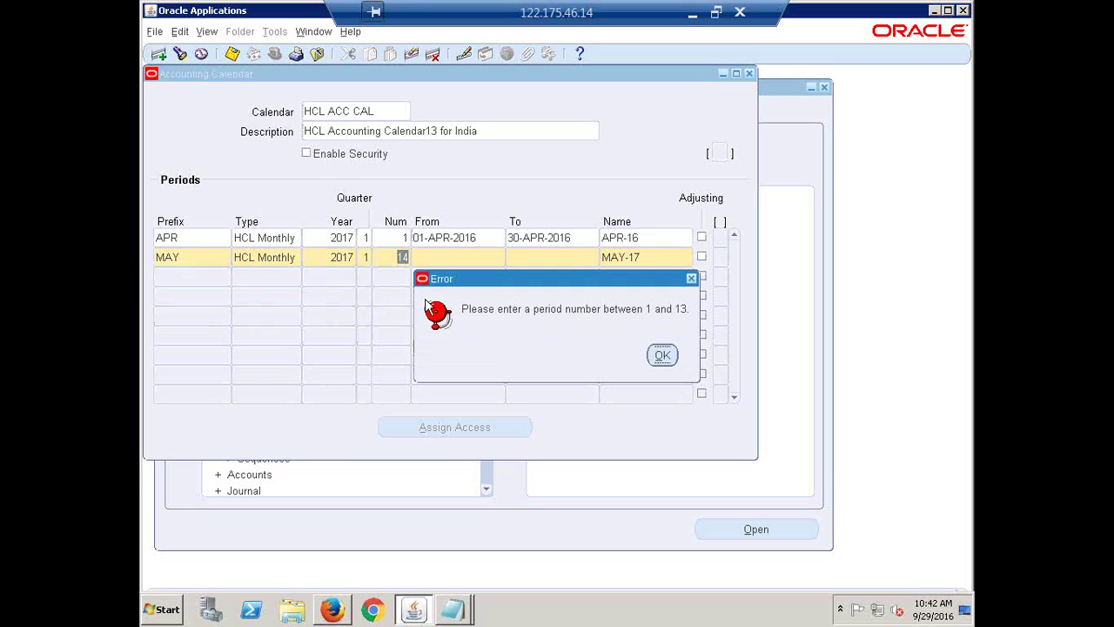
pyautogui.click(662, 357)
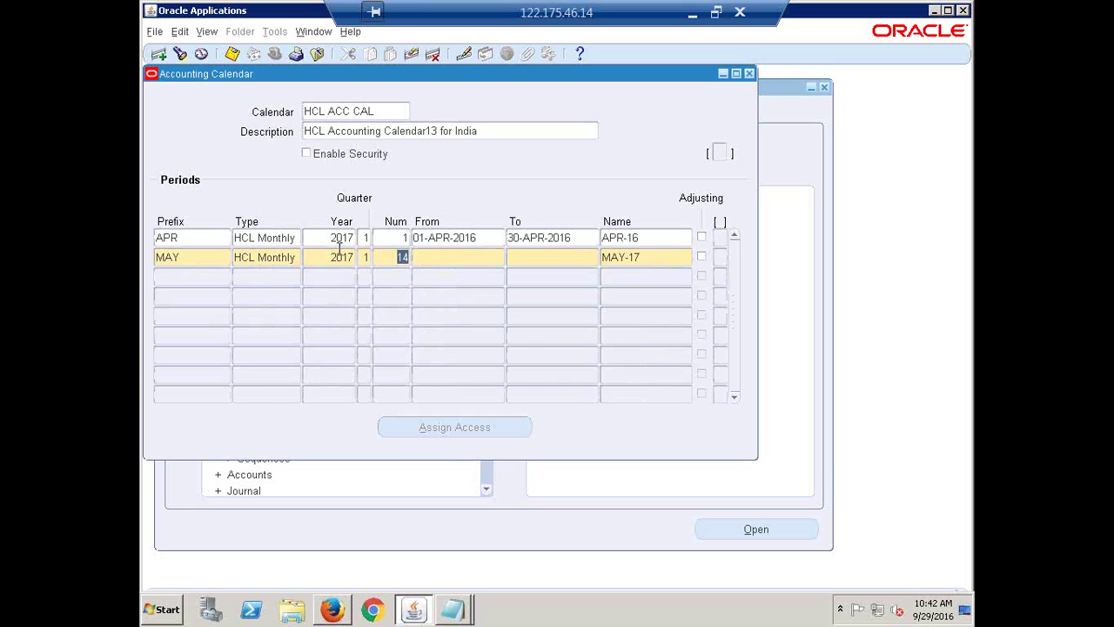
pyautogui.write('2')
pyautogui.press('Tab')
pyautogui.write('MAY')
pyautogui.write('-2016')
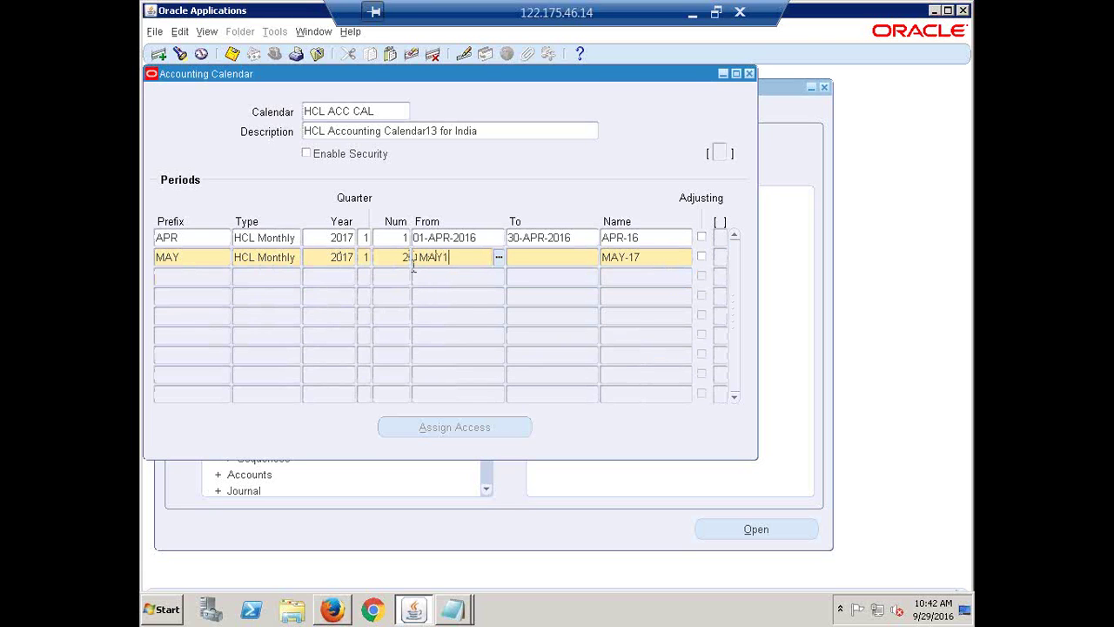
pyautogui.press('Tab')
pyautogui.write('31-MAY')
pyautogui.write('-2016')
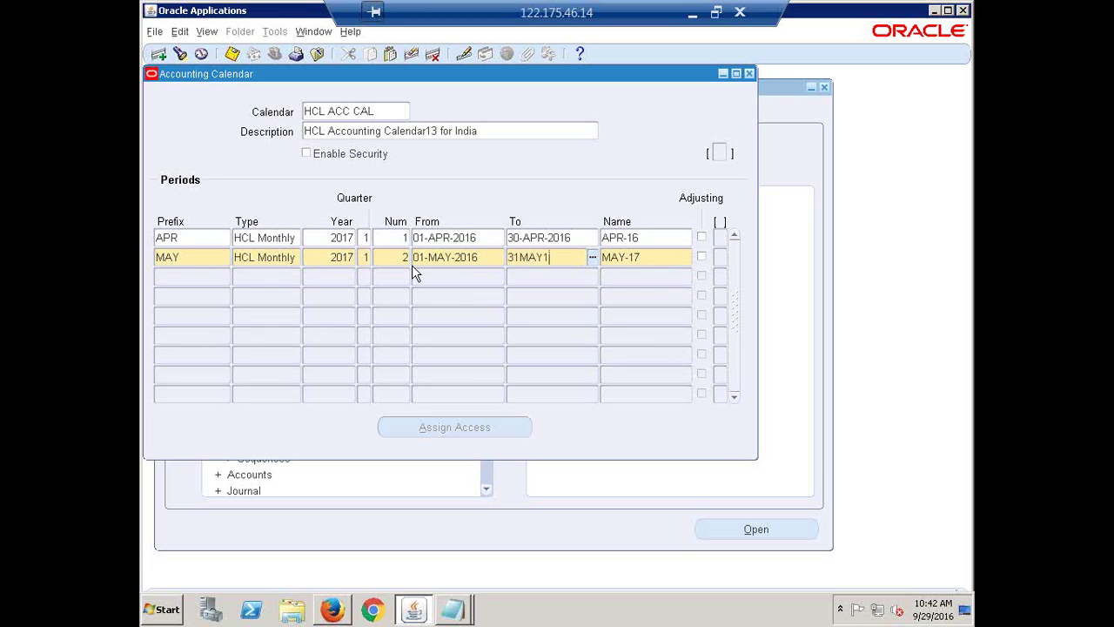
pyautogui.press('Tab')
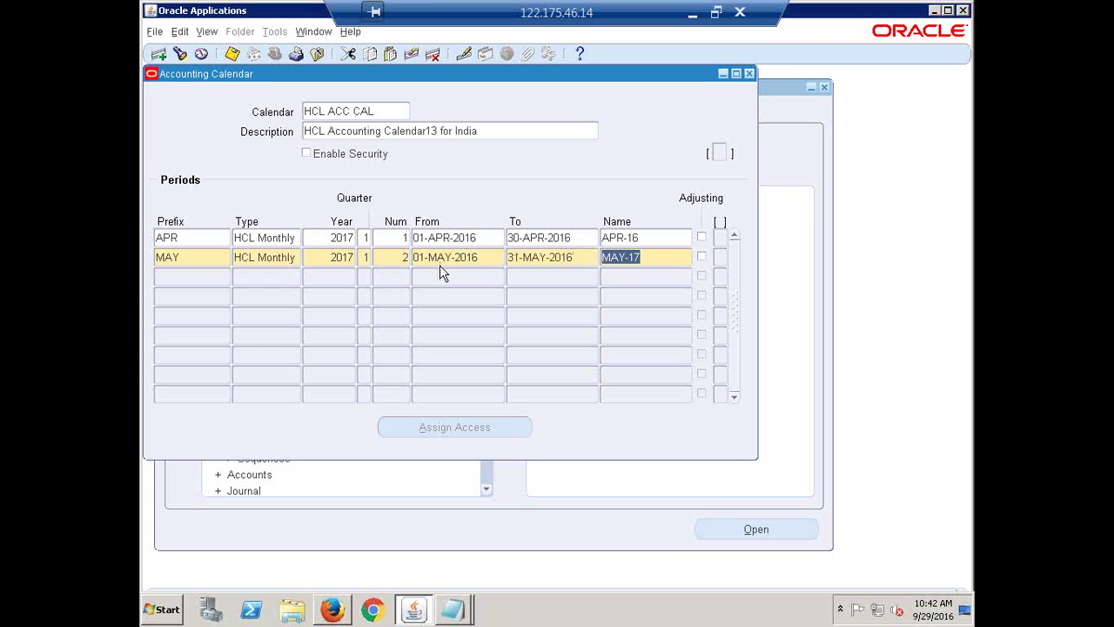
# - Rename the period MAY-17 to MAY-16 and move to a new row
pyautogui.click(668, 256)
pyautogui.press('BackSpace')
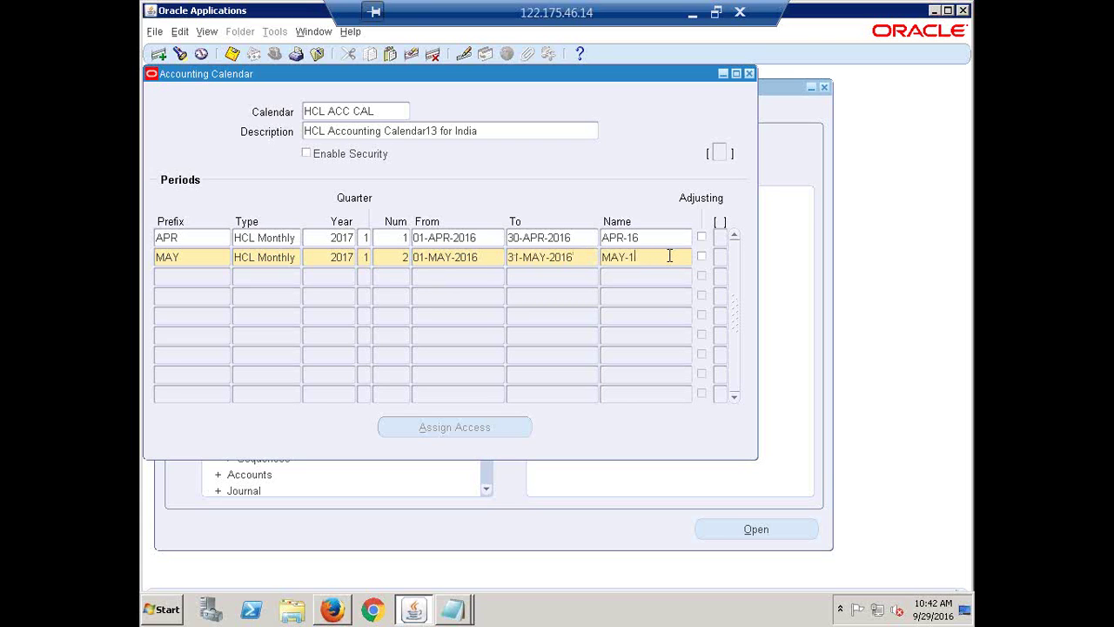
pyautogui.write('6')
pyautogui.press('Tab')
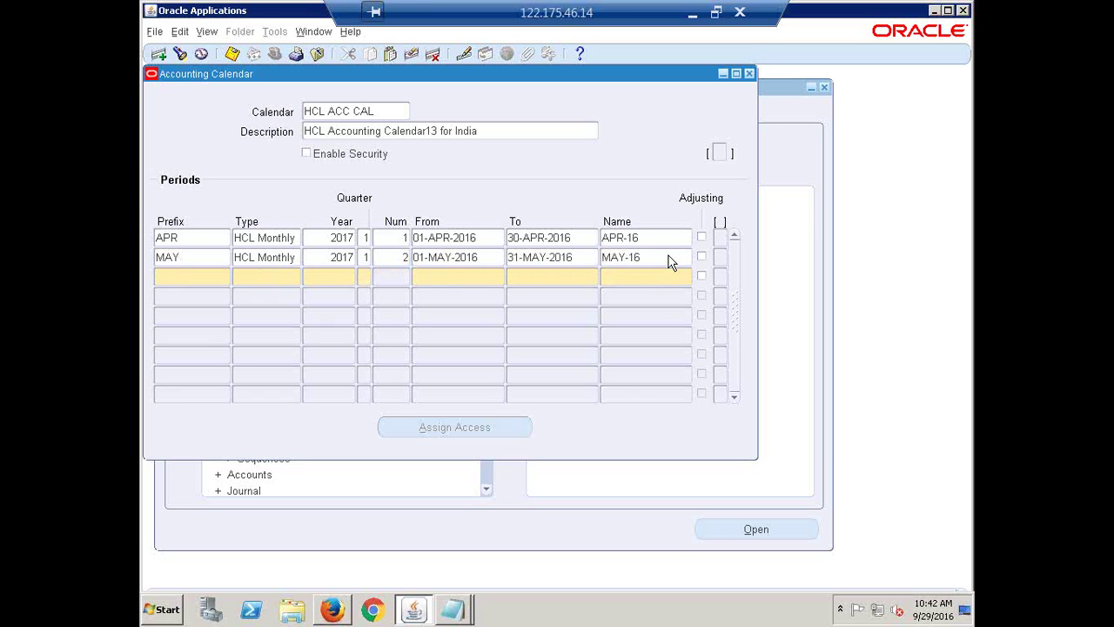
# - Start the JUN row with HCL Monthly and 2017 copied from above, period number 3
pyautogui.write('JUN')
pyautogui.press('Tab')
pyautogui.hotkey('shift', 'F5')
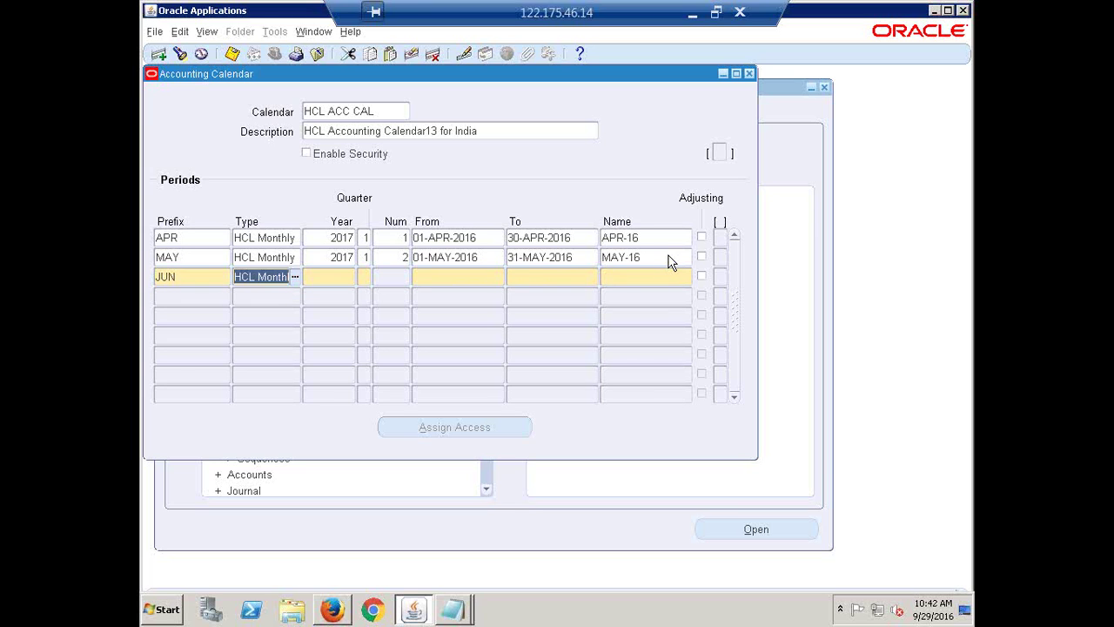
pyautogui.press('Tab')
pyautogui.hotkey('shift', 'F5')
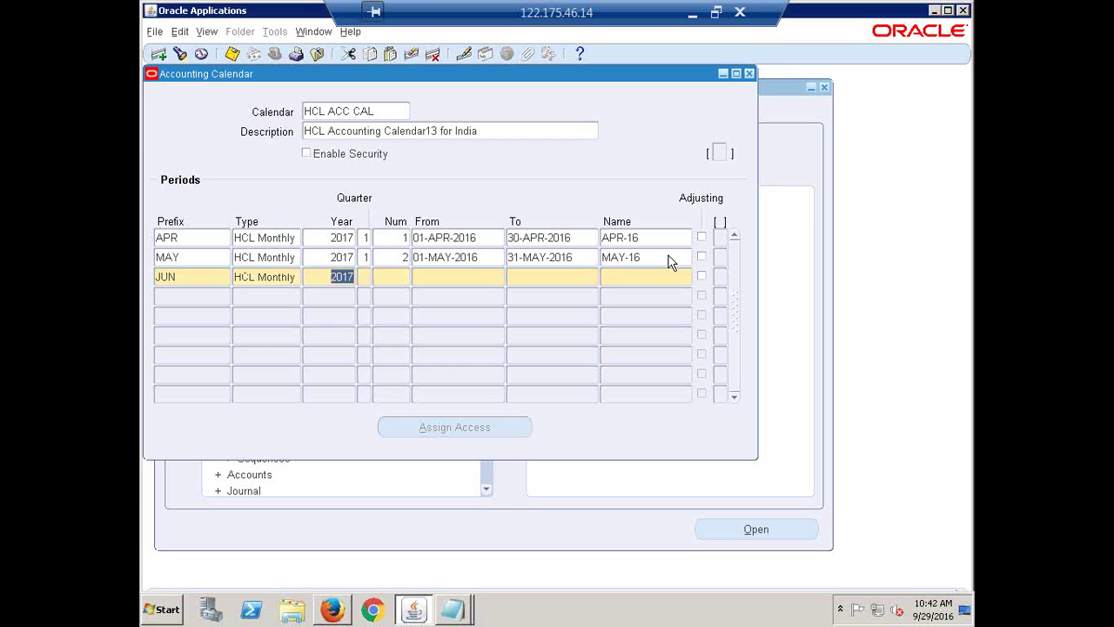
pyautogui.press('Tab')
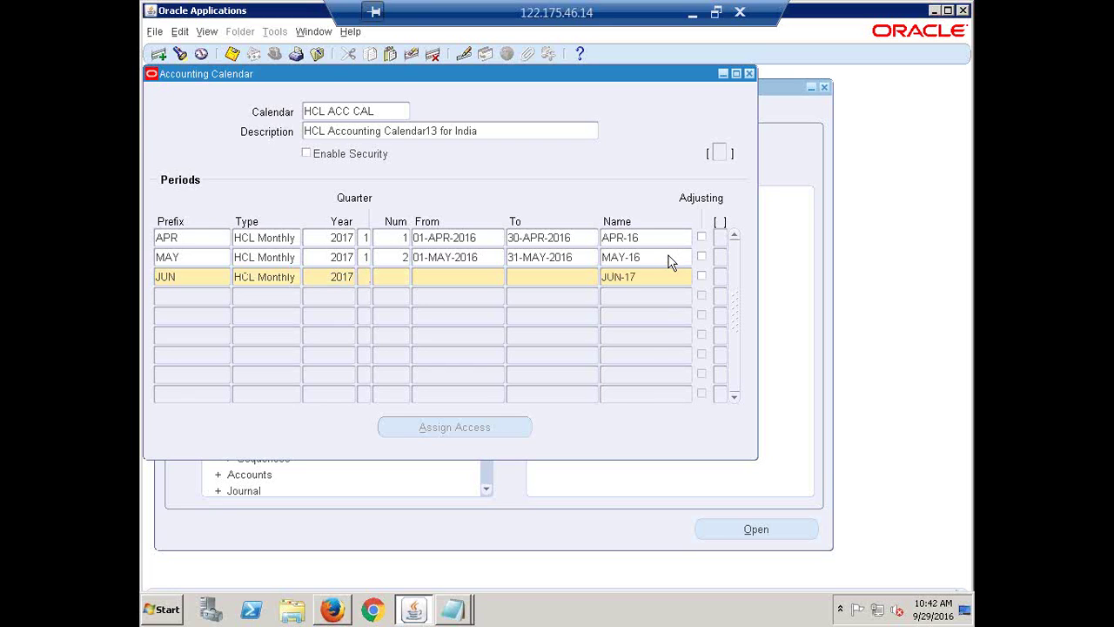
pyautogui.press('Tab')
pyautogui.write('3')
pyautogui.press('Tab')
# - Give JUN dates 01-JUN-2016 to 30-JUN-2016, rename it JUN-16, and begin a JUL row
pyautogui.write('1JUN18')
pyautogui.press('Tab')
pyautogui.write('30JUN16')
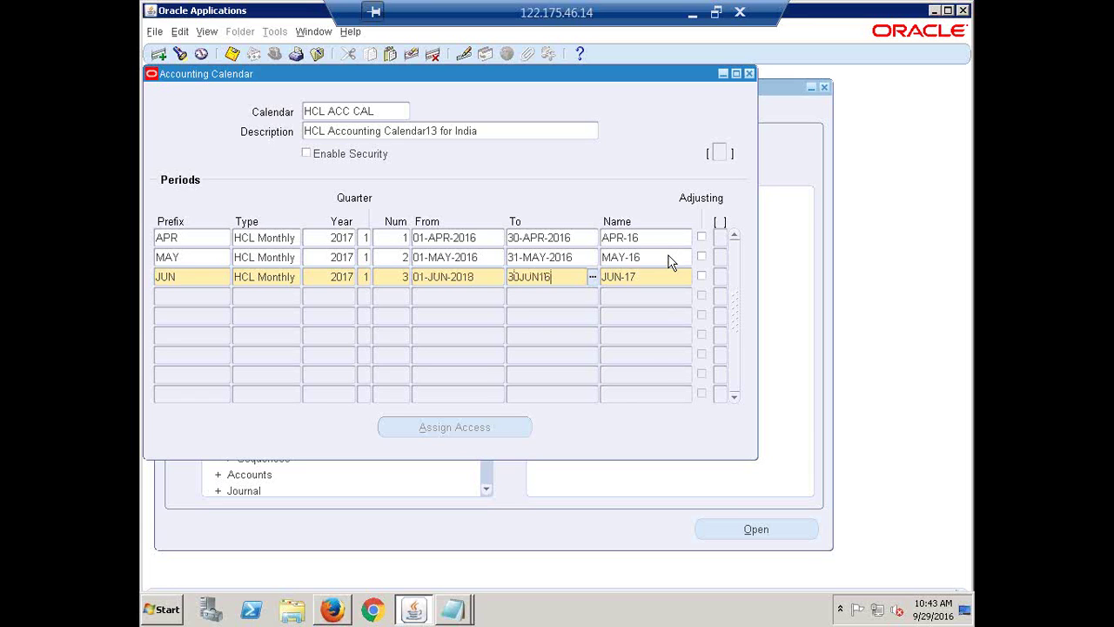
pyautogui.press('Tab')
pyautogui.press('Right')
pyautogui.press('BackSpace')
pyautogui.write('6')
pyautogui.press('Down')
pyautogui.write('JUL')
pyautogui.press('Tab')
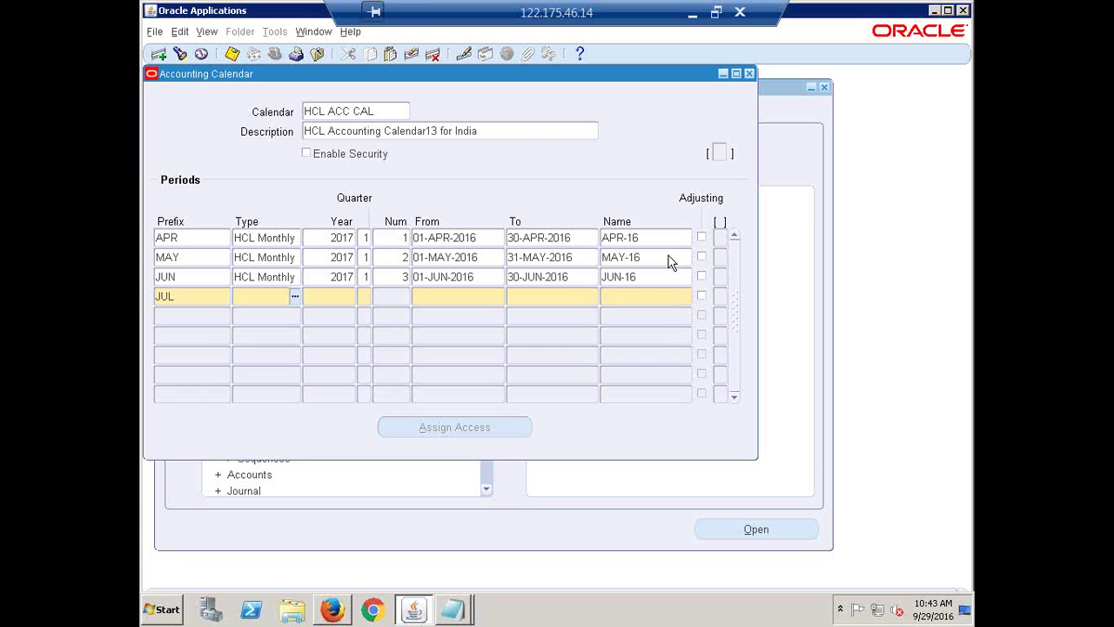
# - Fill the JUL row with HCL Monthly, year 2017, quarter 2, period 4, starting 01-JUL-2016
pyautogui.hotkey('shift', 'F5')
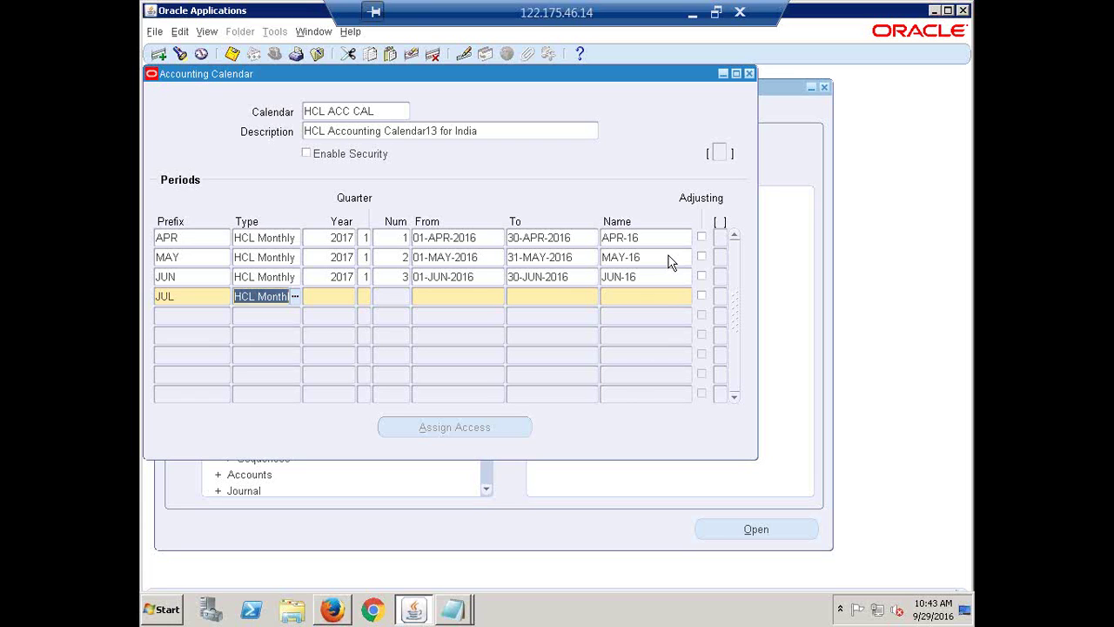
pyautogui.press('Tab')
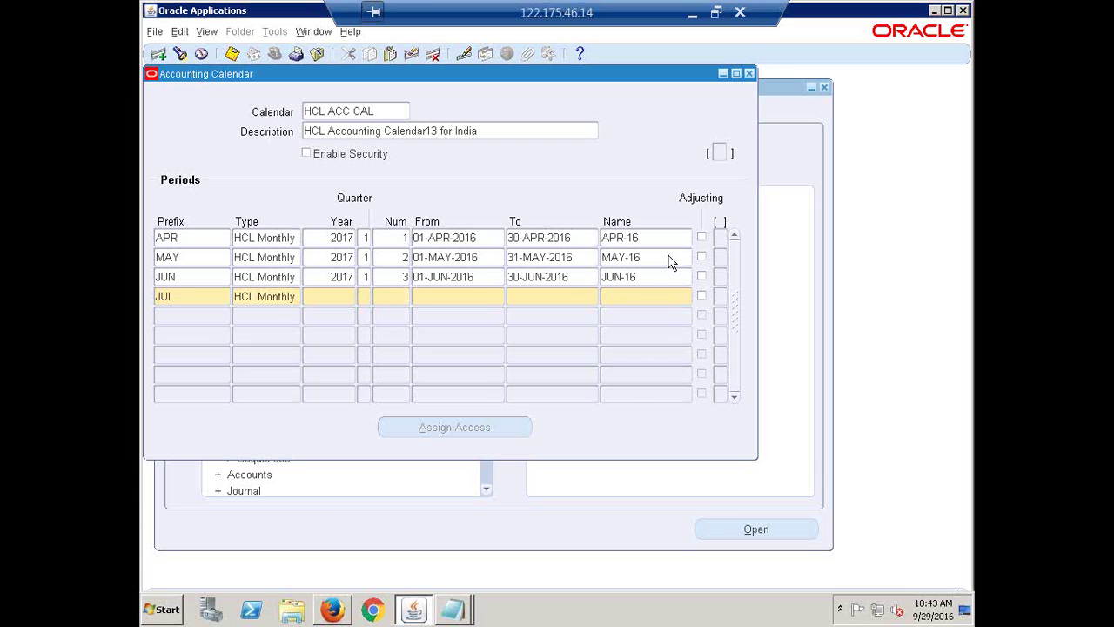
pyautogui.hotkey('shift', 'F5')
pyautogui.press('Tab')
pyautogui.write('2')
pyautogui.press('Tab')
pyautogui.write('4')
pyautogui.press('Tab')
pyautogui.write('1JUL16')
pyautogui.press('Tab')
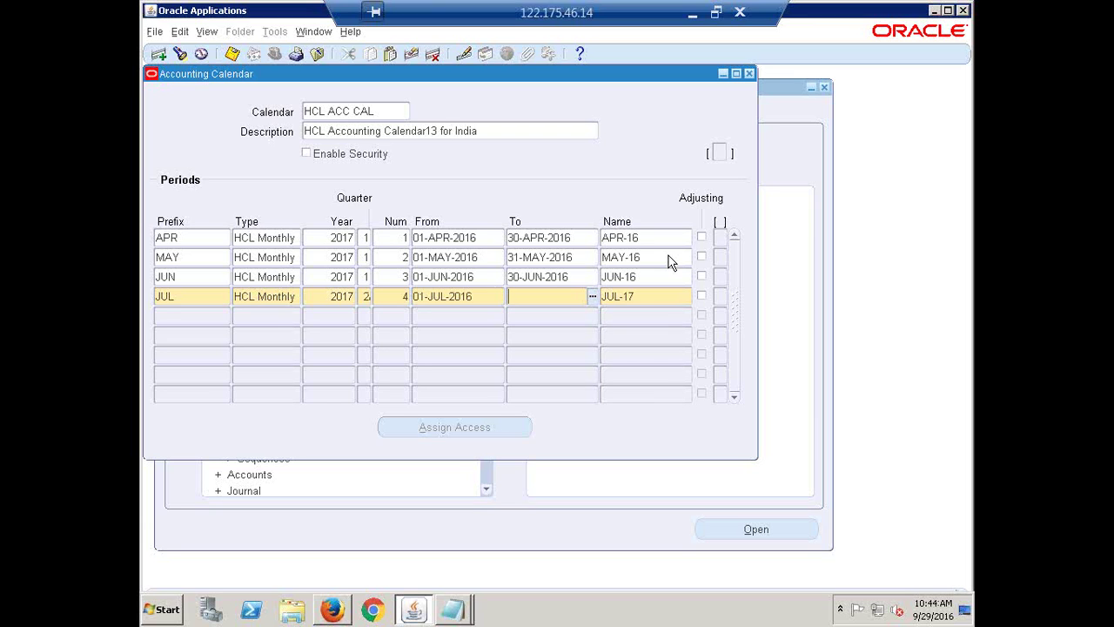
# - Correct the JUL end date to 31-JUL-2016, rename the period JUL-16, and begin a new row
pyautogui.write('31JL16')
pyautogui.hotkey('shift', 'Home')
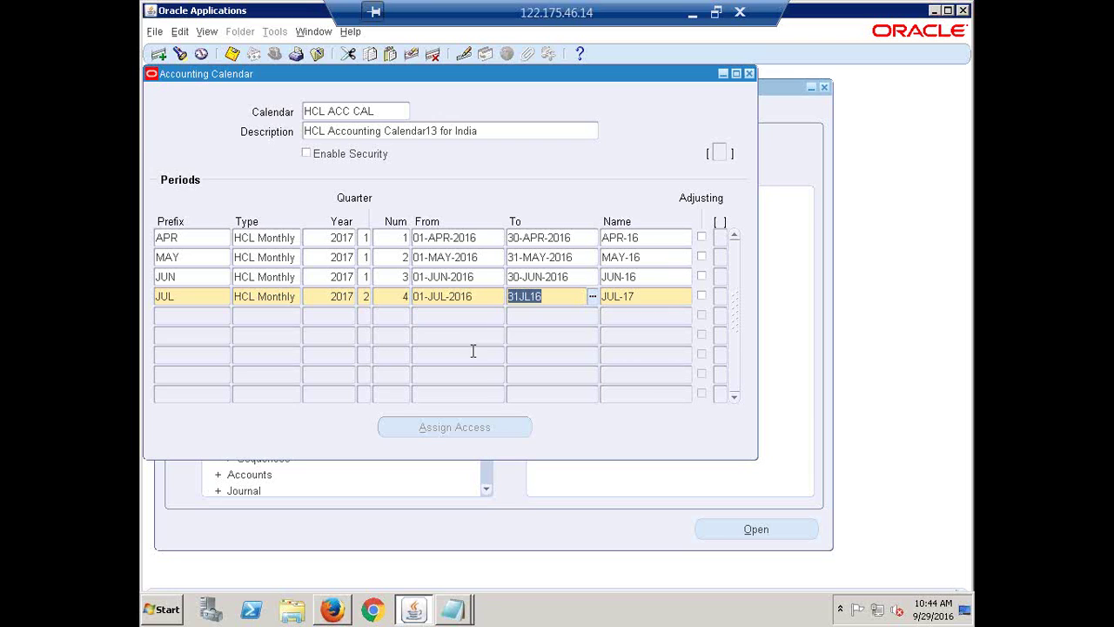
pyautogui.click(532, 298)
pyautogui.press('BackSpace')
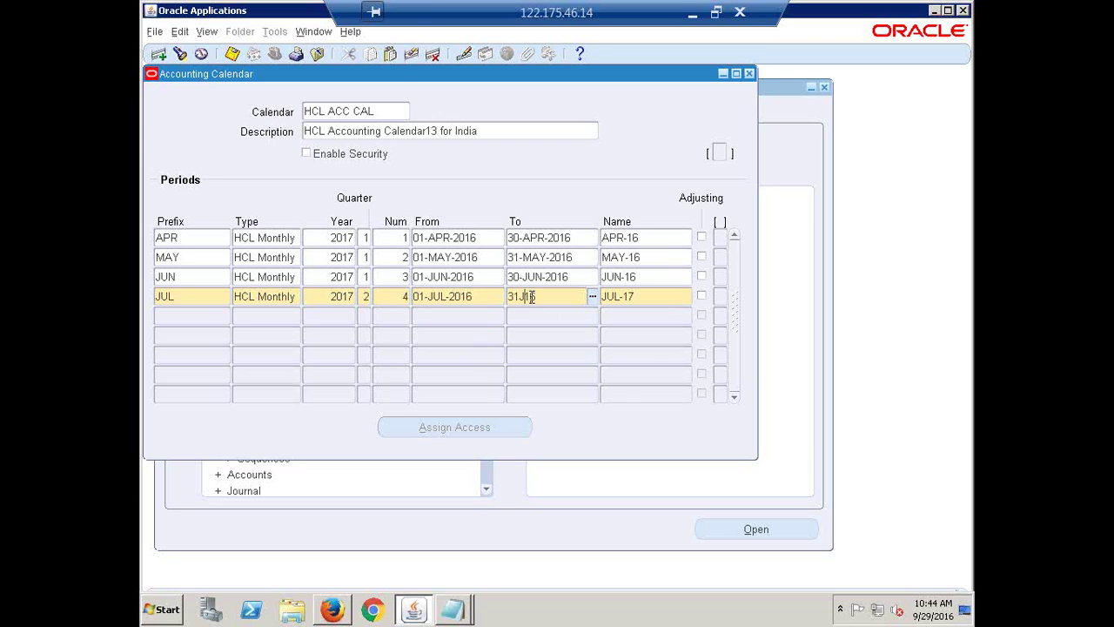
pyautogui.write('UL')
pyautogui.press('Tab')
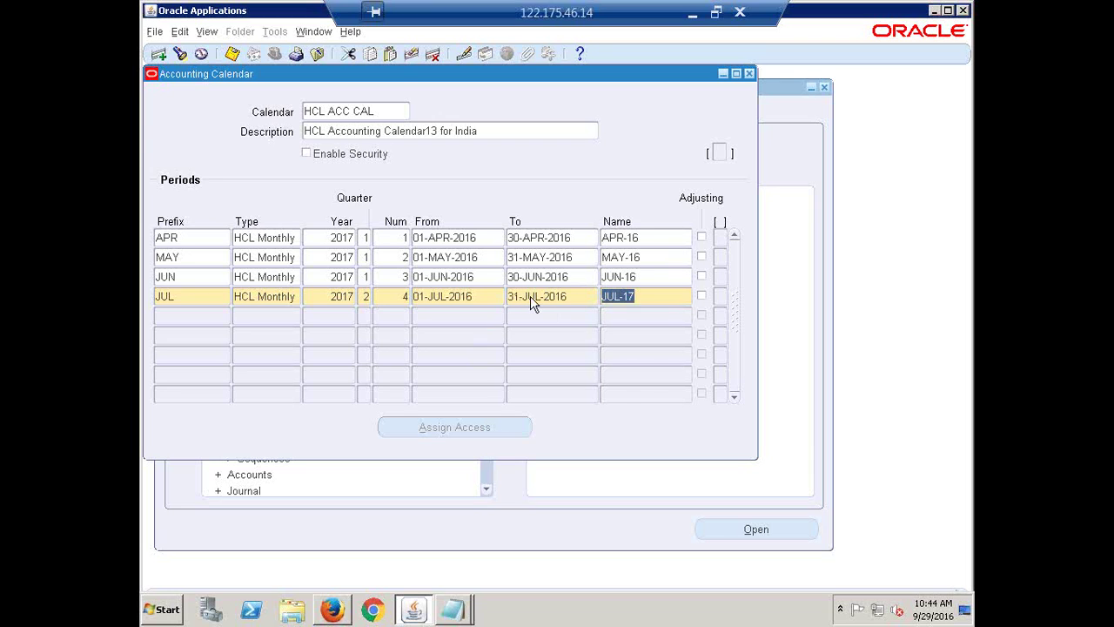
pyautogui.press('End')
pyautogui.press('BackSpace')
pyautogui.write('6')
pyautogui.press('Down')
# - Start the AUG row with HCL Monthly, year 2017, quarter 2, period 5
pyautogui.write('AUG')
pyautogui.press('Tab')
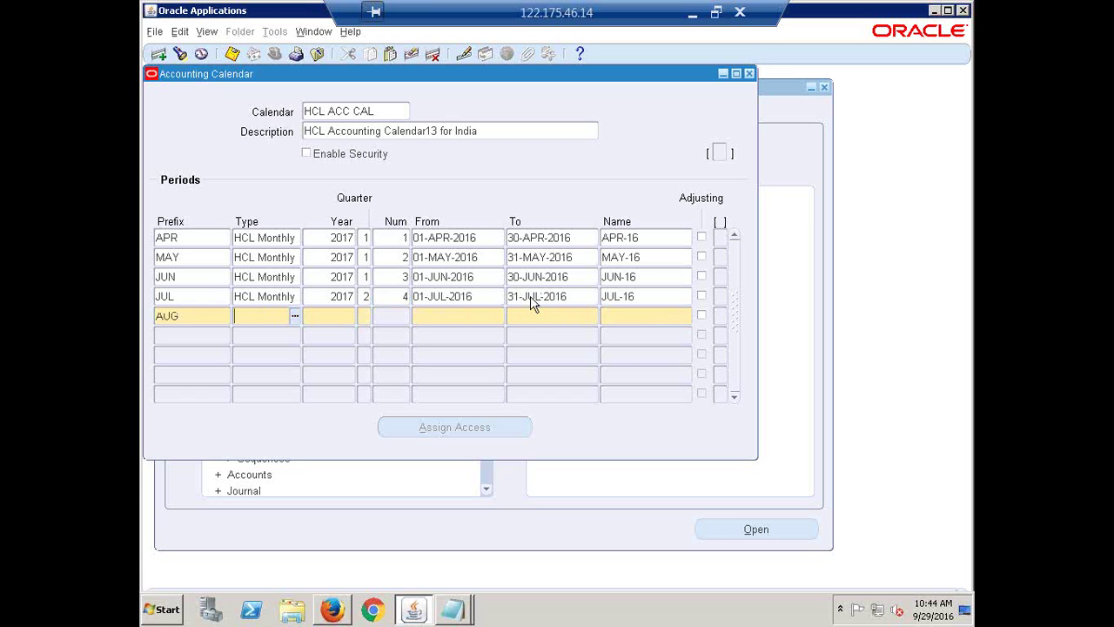
pyautogui.hotkey('shift', 'F5')
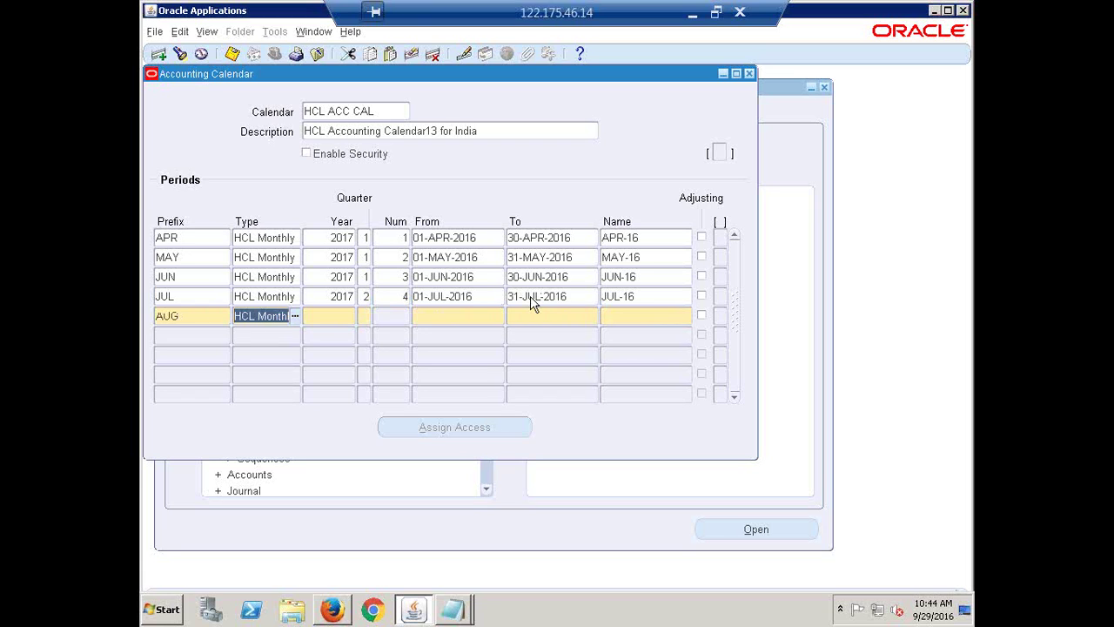
pyautogui.press('Tab')
pyautogui.hotkey('shift', 'F5')
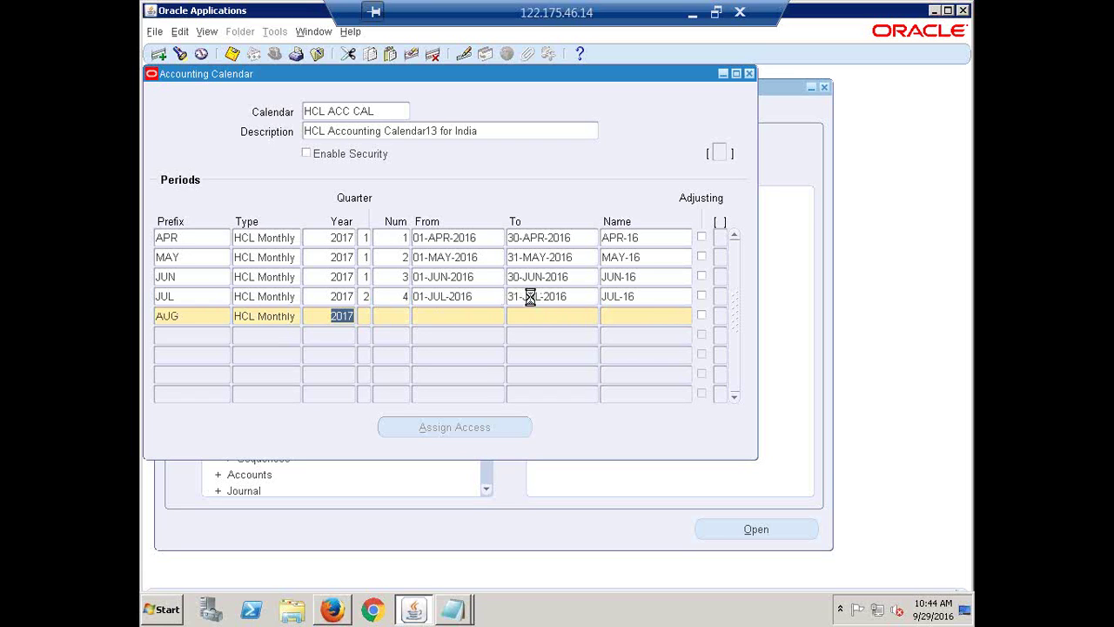
pyautogui.press('Tab')
pyautogui.write('2')
pyautogui.press('Tab')
pyautogui.write('5')
pyautogui.press('Tab')
# - Give AUG dates 01-AUG-2016 to 31-AUG-2016, rename it AUG-16, and begin a SEP row
pyautogui.write('1')
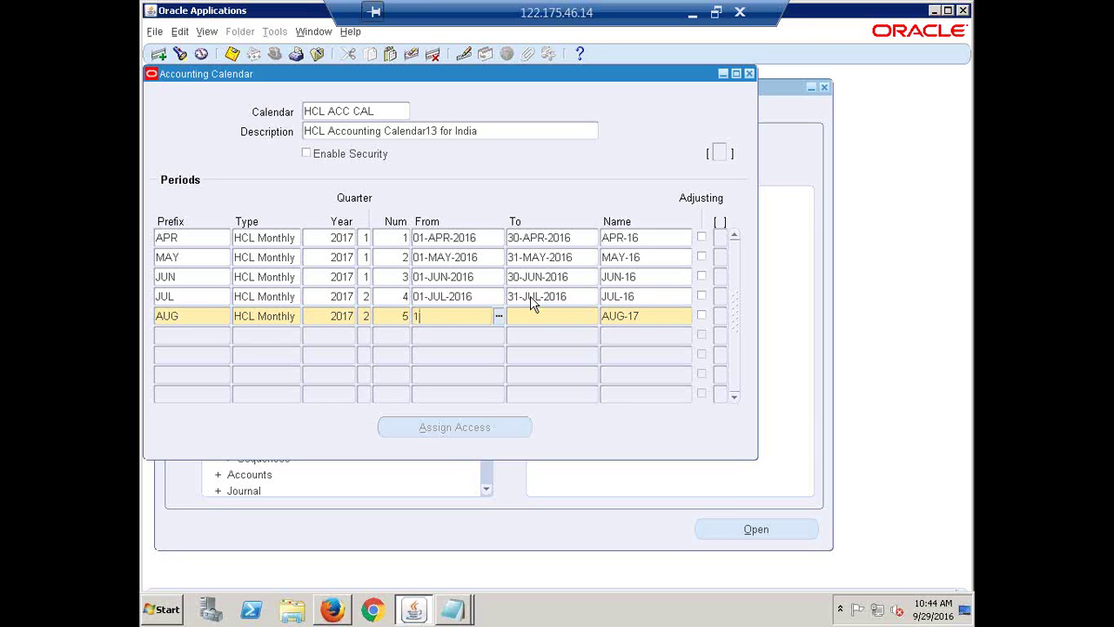
pyautogui.write('AUG16')
pyautogui.press('Tab')
pyautogui.press('Tab')
pyautogui.press('End')
pyautogui.press('BackSpace')
pyautogui.write('6')
pyautogui.press('Tab')
pyautogui.write('SEP')
pyautogui.press('Tab')
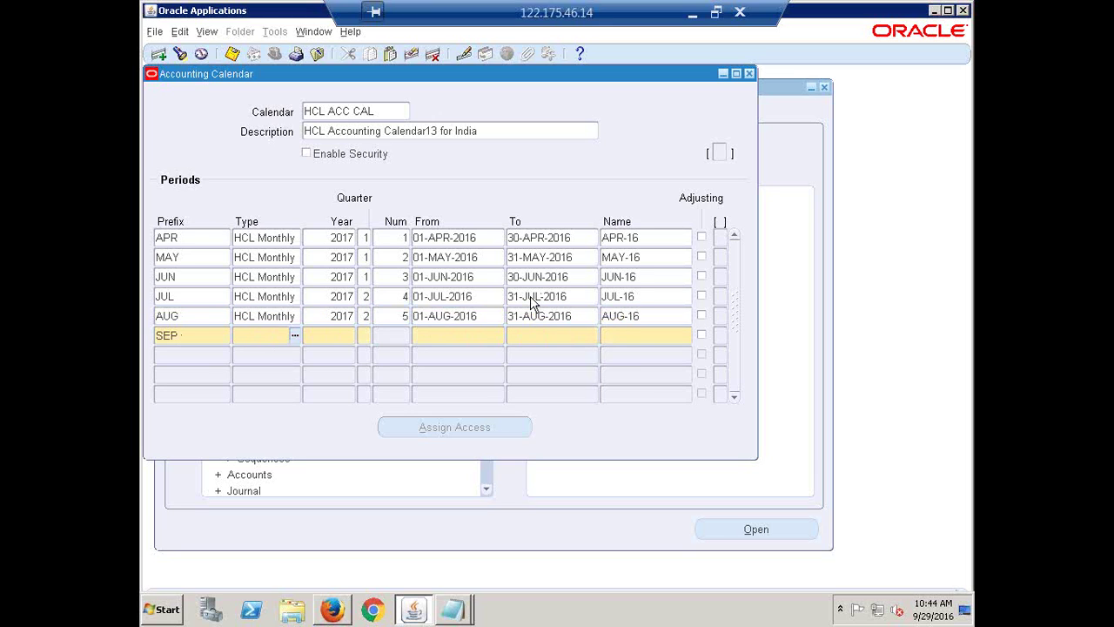
# - Copy HCL Monthly and 2017 into the SEP row and set quarter 2
pyautogui.hotkey('shift', 'F5')
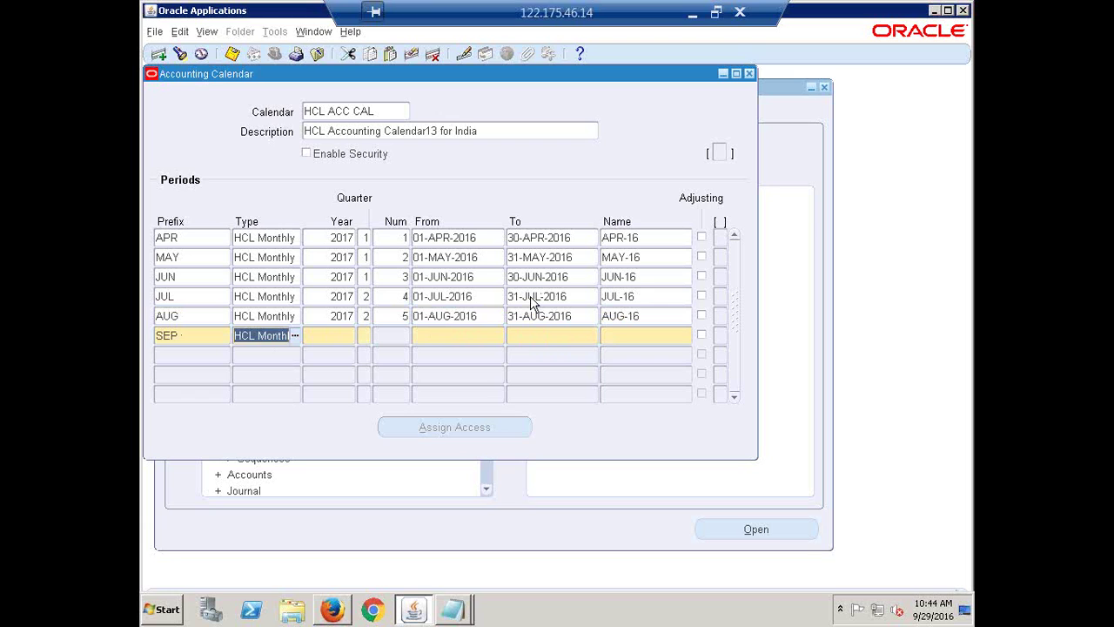
pyautogui.press('Tab')
pyautogui.hotkey('shift', 'F5')
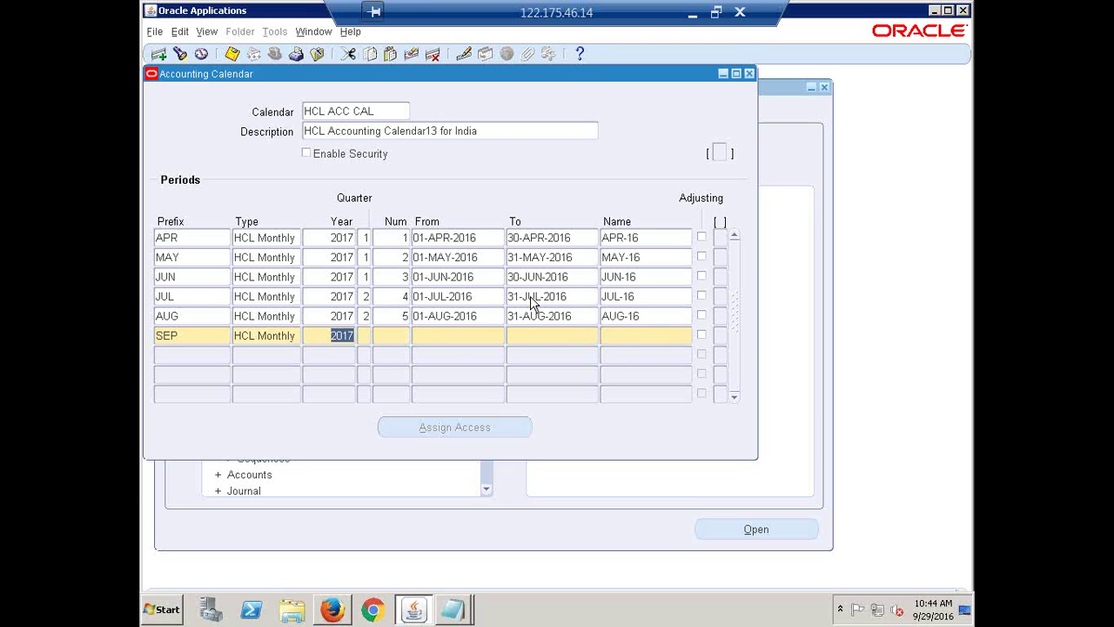
pyautogui.press('Tab')
pyautogui.write('2')
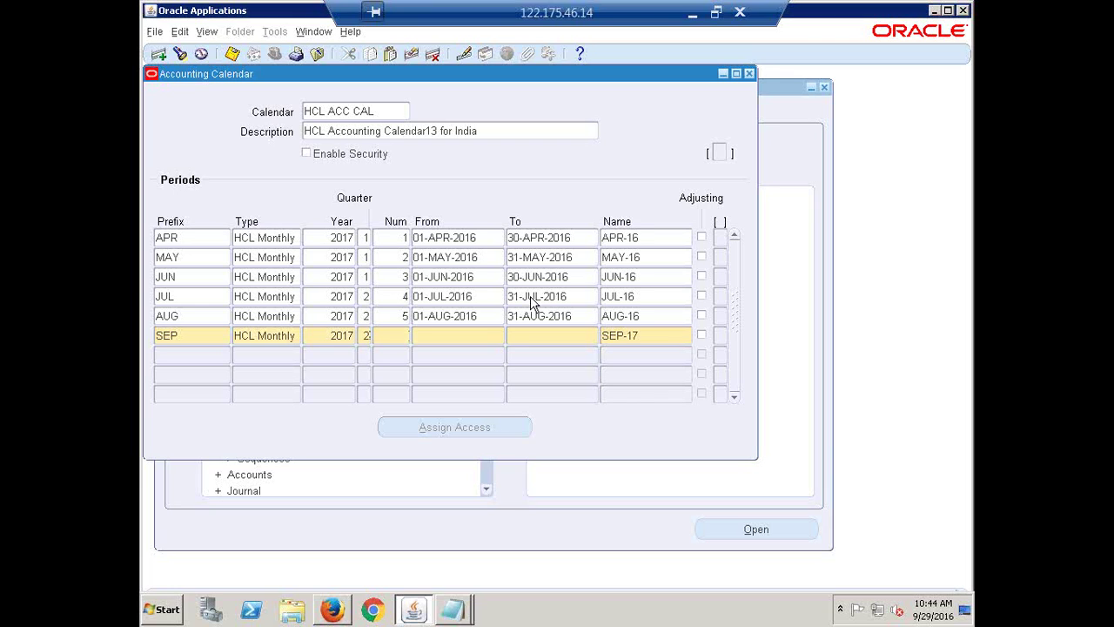
pyautogui.press('Tab')
# - Set SEP dates 01-SEP-2016 to 30-SEP-2016 and rename the period SEP-16
pyautogui.press('Tab')
pyautogui.write('1-SEP-20')
pyautogui.write('16')
pyautogui.press('Tab')
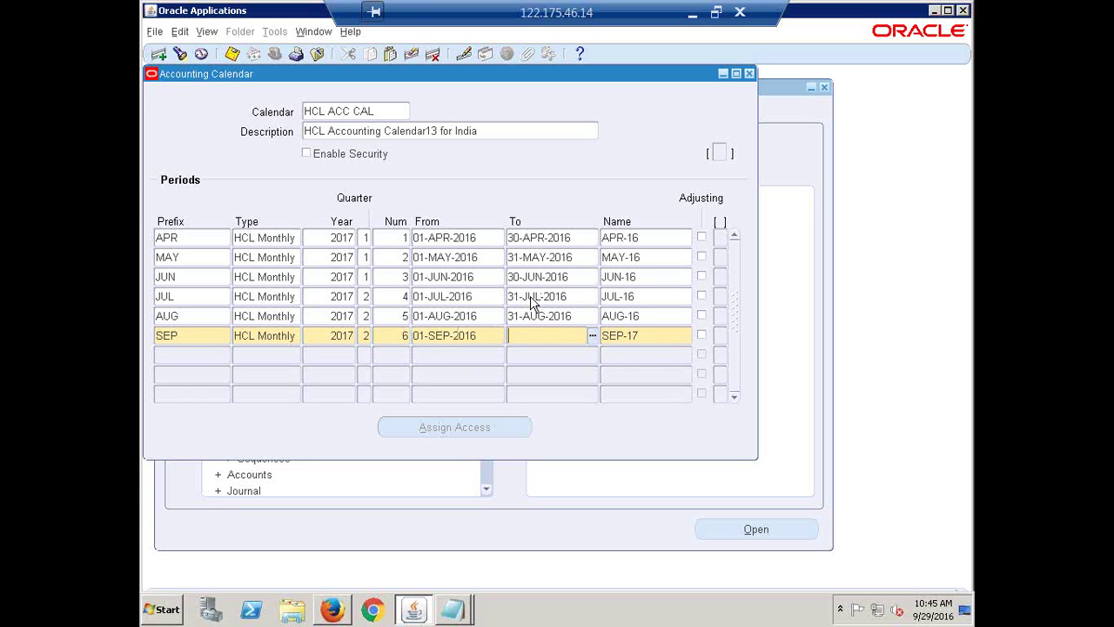
pyautogui.write('30SEP16')
pyautogui.press('Tab')
pyautogui.press('End')
pyautogui.press('BackSpace')
pyautogui.write('6')
pyautogui.press('Tab')
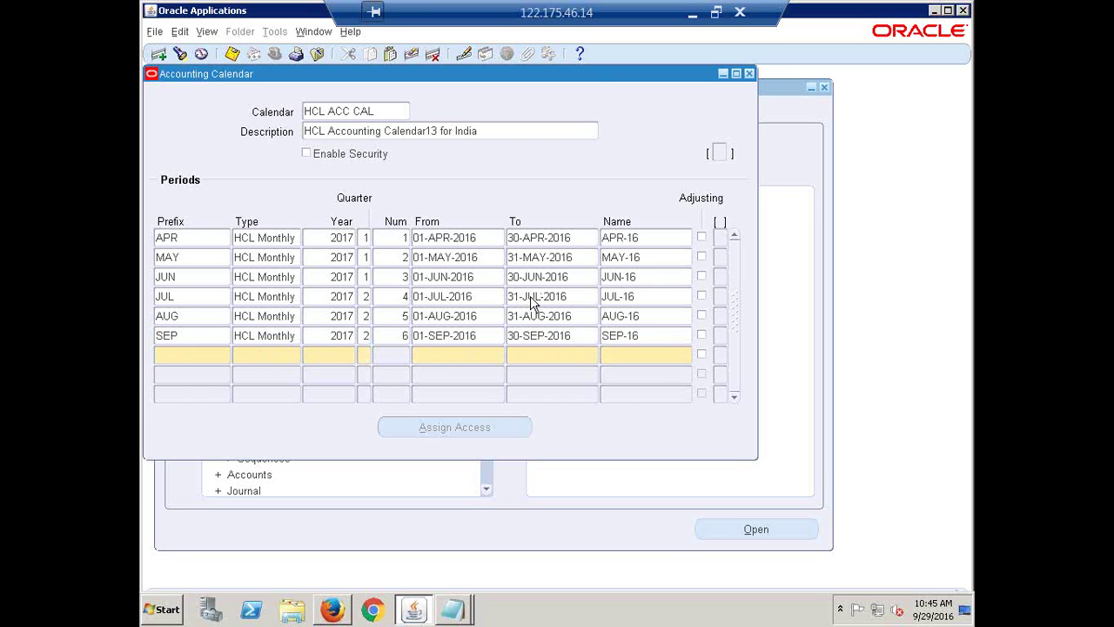
# - Start the OCT row with HCL Monthly, year 2017, quarter 3, period 7
pyautogui.write('OCT')
pyautogui.press('Tab')
pyautogui.hotkey('shift', 'F5')
pyautogui.press('Tab')
pyautogui.hotkey('shift', 'F5')
pyautogui.press('Tab')
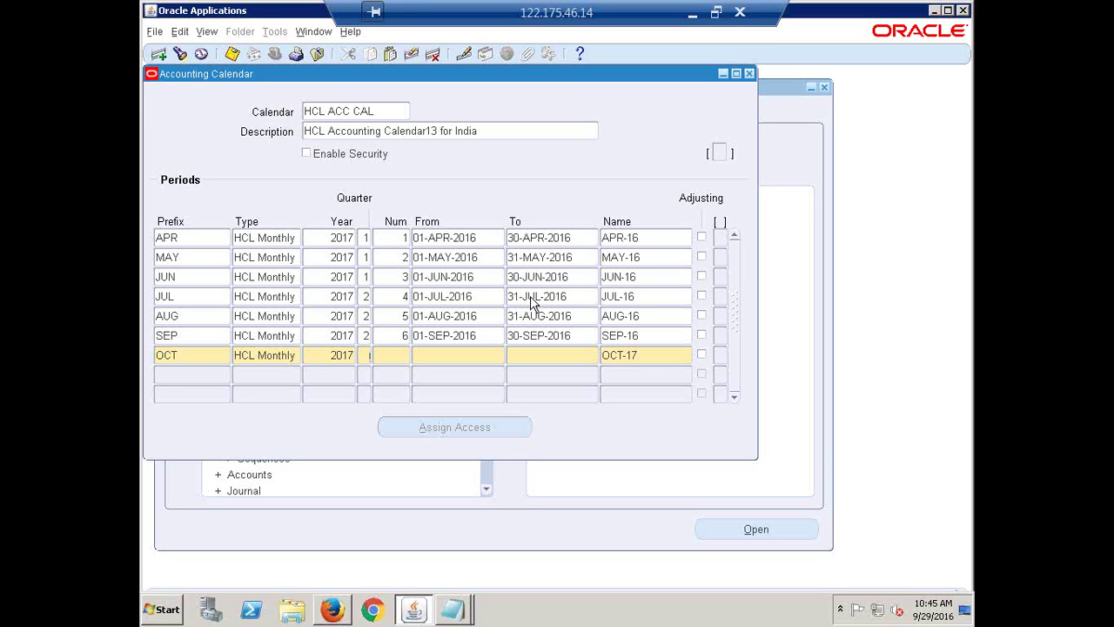
pyautogui.write('3')
pyautogui.press('Tab')
pyautogui.write('7')
pyautogui.press('Tab')
# - Give OCT dates 01-OCT-2016 to 31-OCT-2016 and rename it OCT-16
pyautogui.write('1OCT16')
pyautogui.press('Tab')
pyautogui.write('31OCT16')
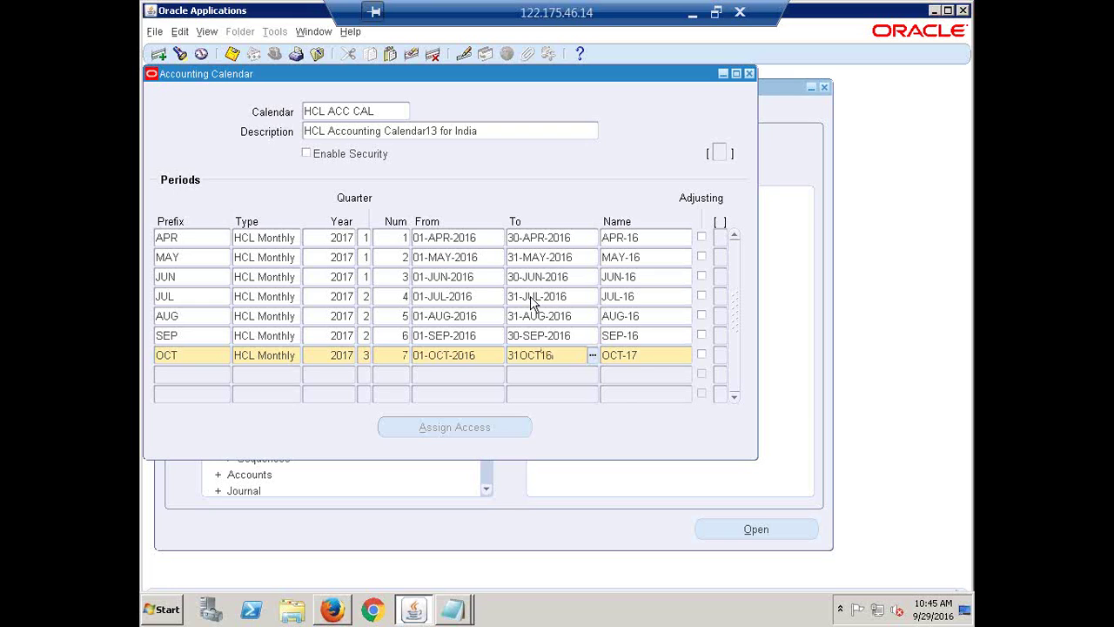
pyautogui.press('Tab')
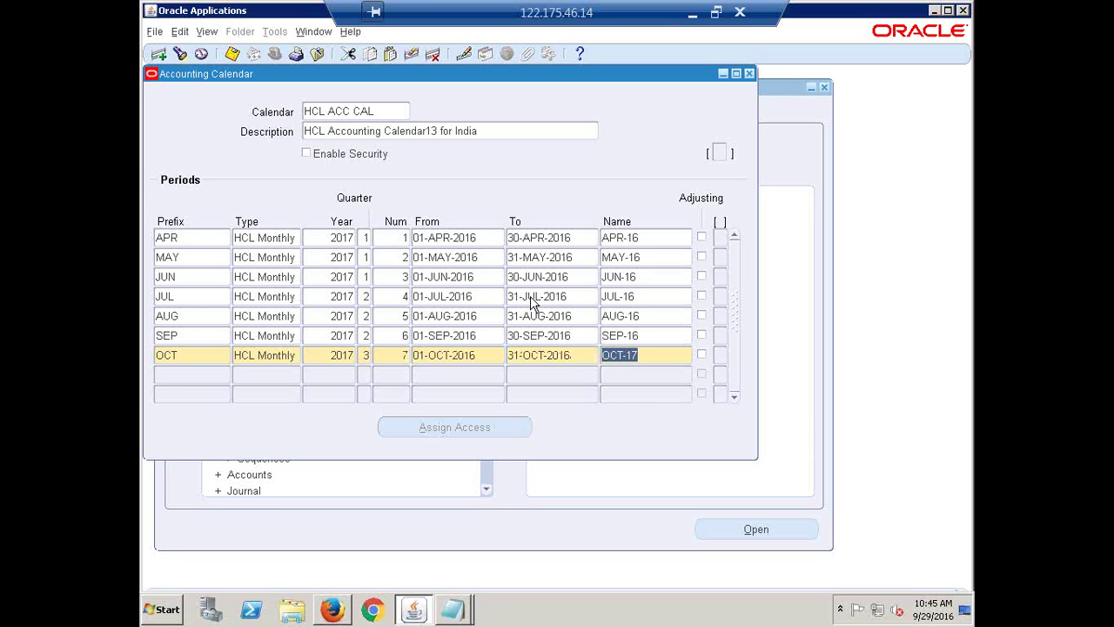
pyautogui.press('Right')
pyautogui.press('BackSpace')
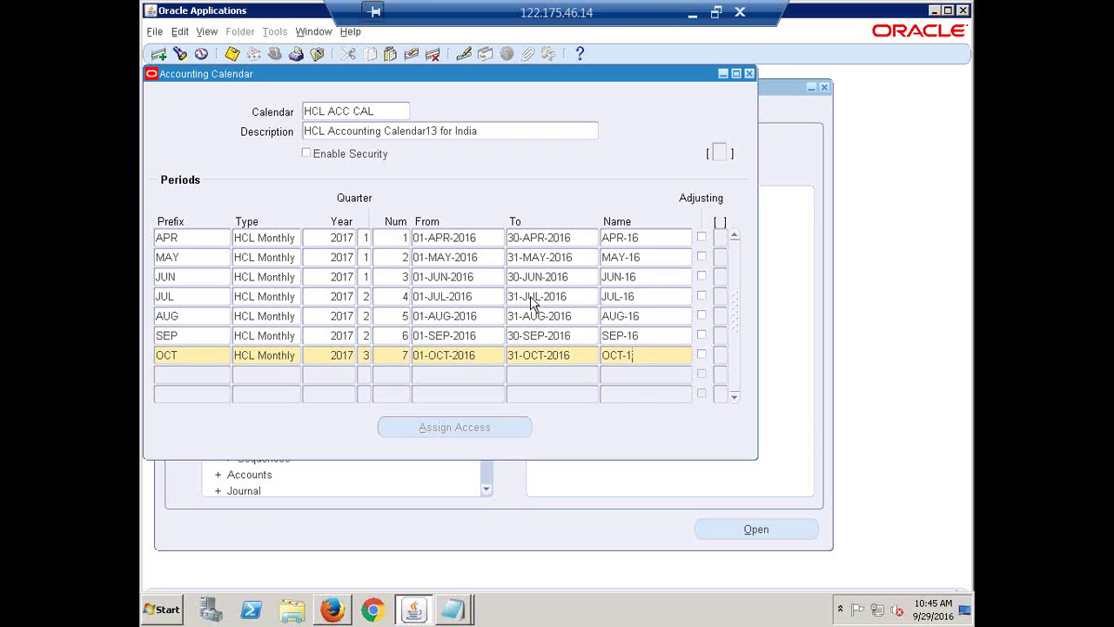
pyautogui.write('6')
pyautogui.press('Tab')
# - Add a NOV row with HCL Monthly, year 2017, quarter 3, period 8
pyautogui.write('NOV')
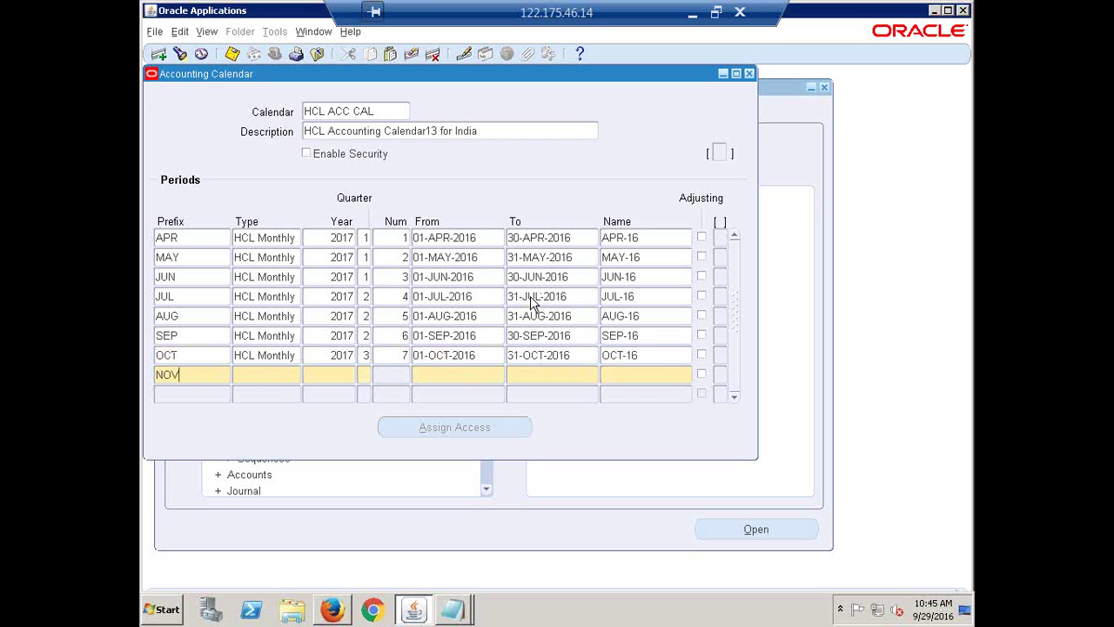
pyautogui.press('Tab')
pyautogui.hotkey('shift', 'F5')
pyautogui.press('Tab')
pyautogui.hotkey('shift', 'F5')
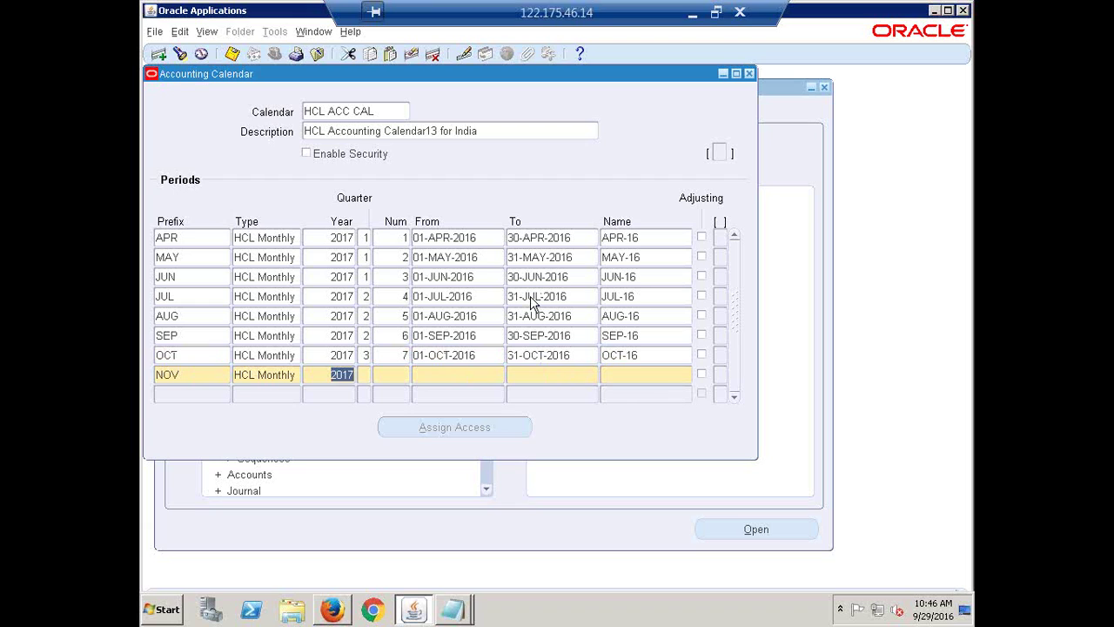
pyautogui.press('Tab')
pyautogui.write('3')
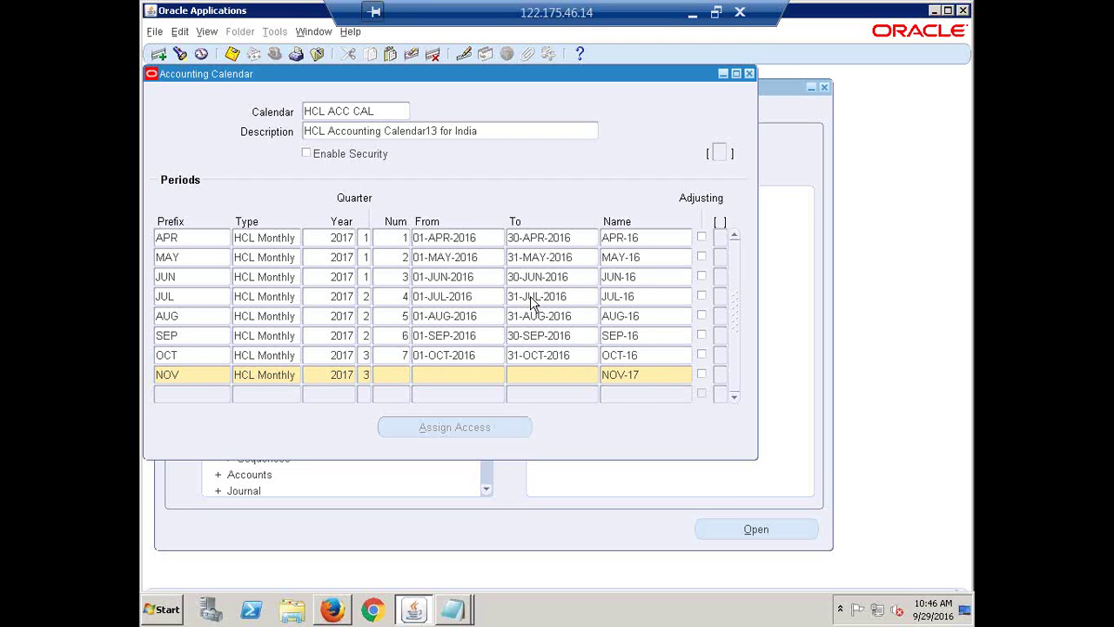
pyautogui.write('8')
pyautogui.press('Tab')
# - Give NOV dates 01-NOV-2016 to 30-NOV-2016 and rename it NOV-16
pyautogui.write('1-NOV-20')
pyautogui.write('16')
pyautogui.press('Tab')
pyautogui.write('30NOV16')
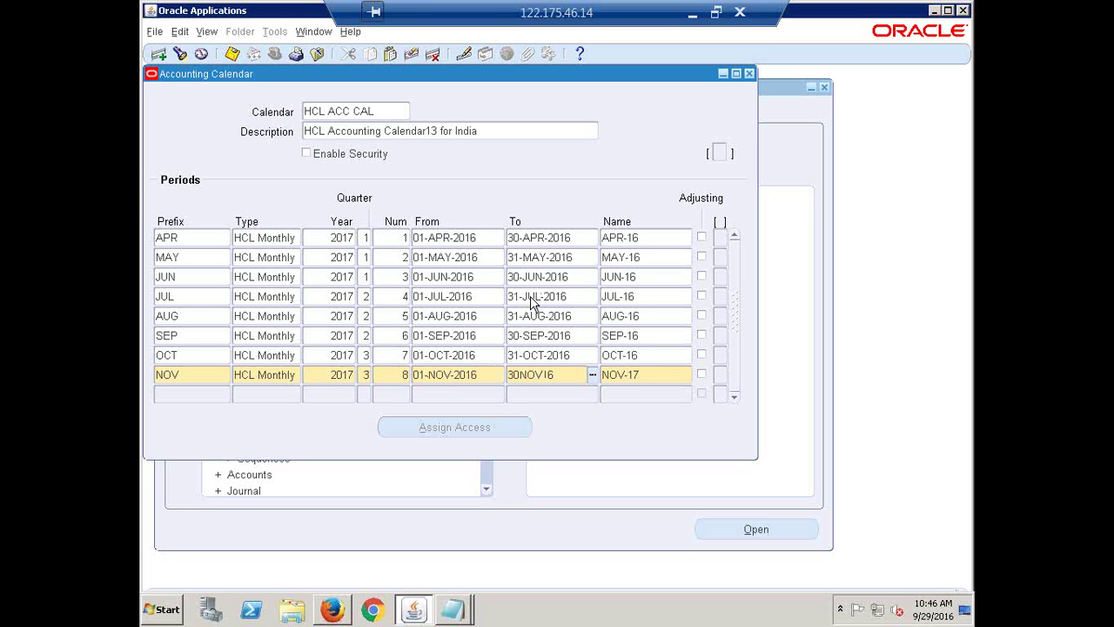
pyautogui.press('Tab')
pyautogui.press('Right')
pyautogui.press('BackSpace')
pyautogui.write('6')
pyautogui.press('Tab')
# - Begin the DEC row with period type HCL Monthly
pyautogui.write('DEC')
pyautogui.press('Tab')
pyautogui.hotkey('shift', 'F5')
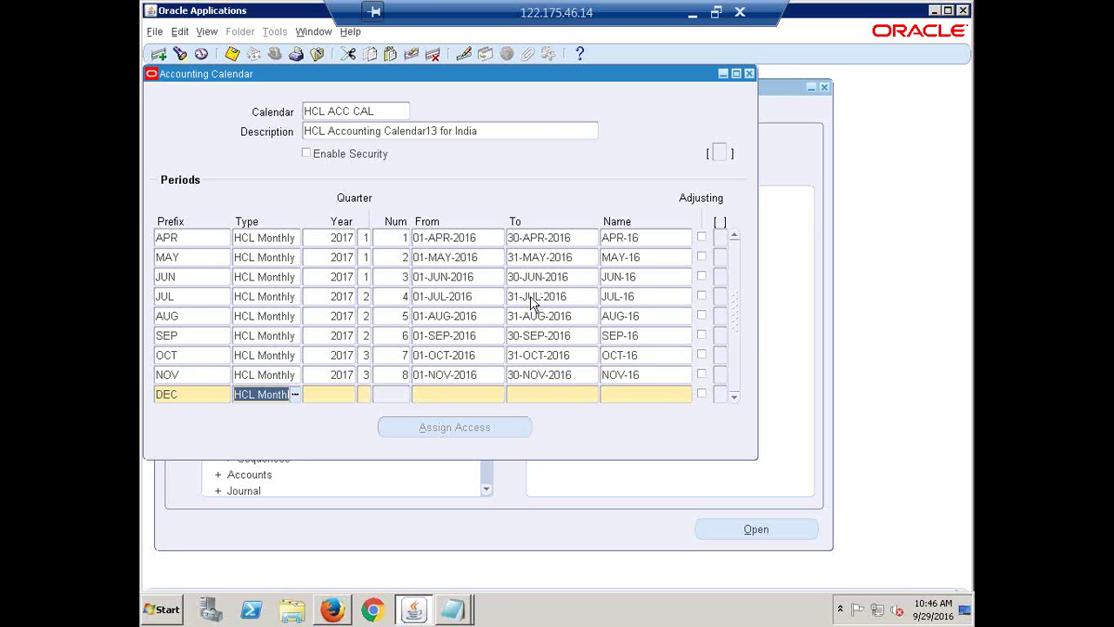
# - Fill the DEC row with year 2017, quarter 3, period number 9
pyautogui.press('Tab')
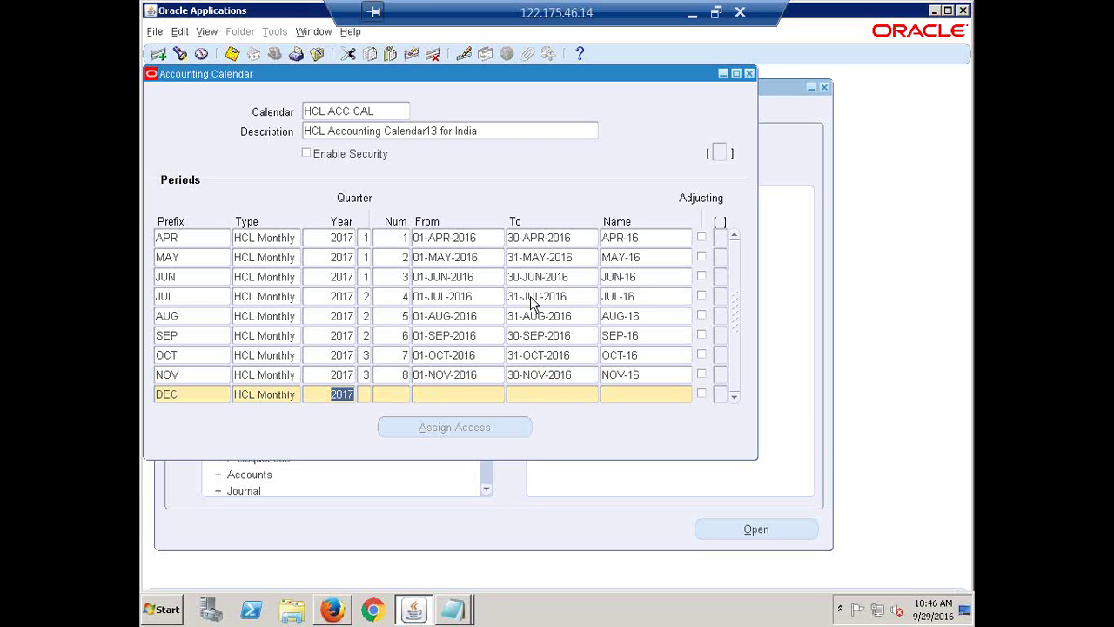
pyautogui.press('Tab')
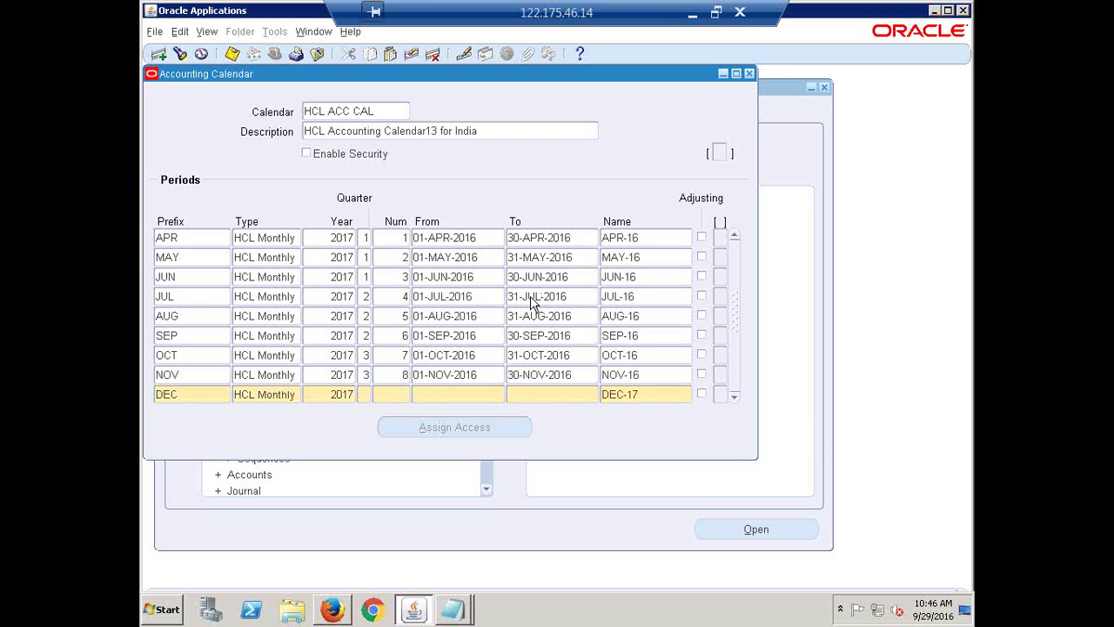
pyautogui.write('3')
pyautogui.press('Tab')
pyautogui.write('9')
pyautogui.press('Tab')
# - Give DEC dates 01-DEC-2016 to 31-DEC-2016, rename it DEC-16, and add a blank row
pyautogui.write('1DEC16')
pyautogui.press('Tab')
pyautogui.write('31DEC16')
pyautogui.press('Tab')
pyautogui.press('End')
pyautogui.press('BackSpace')
pyautogui.write('6')
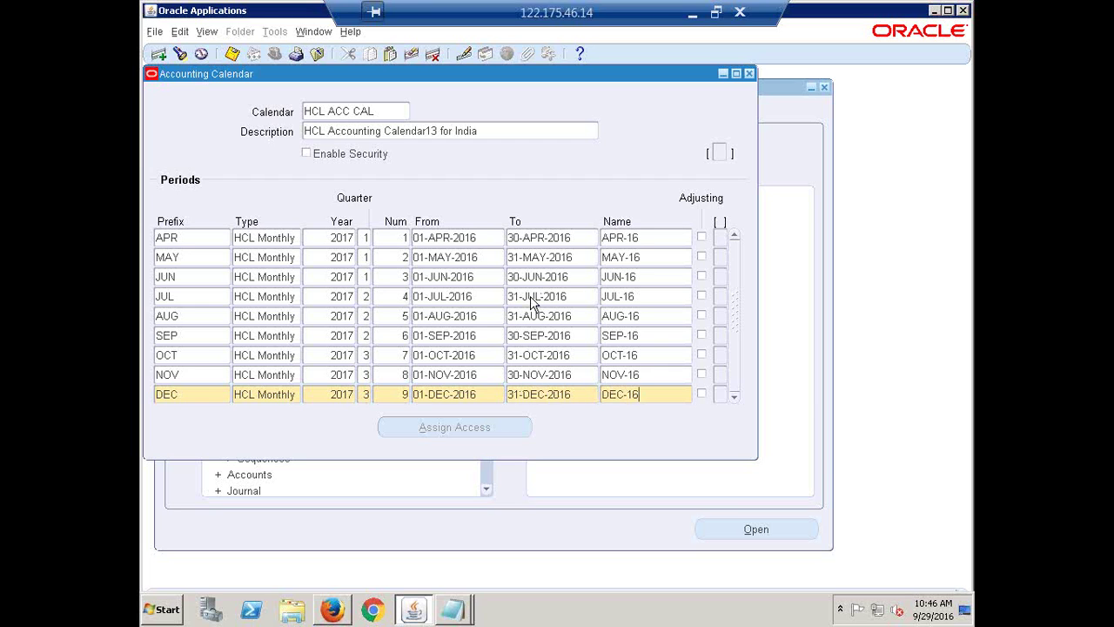
pyautogui.press('Down')
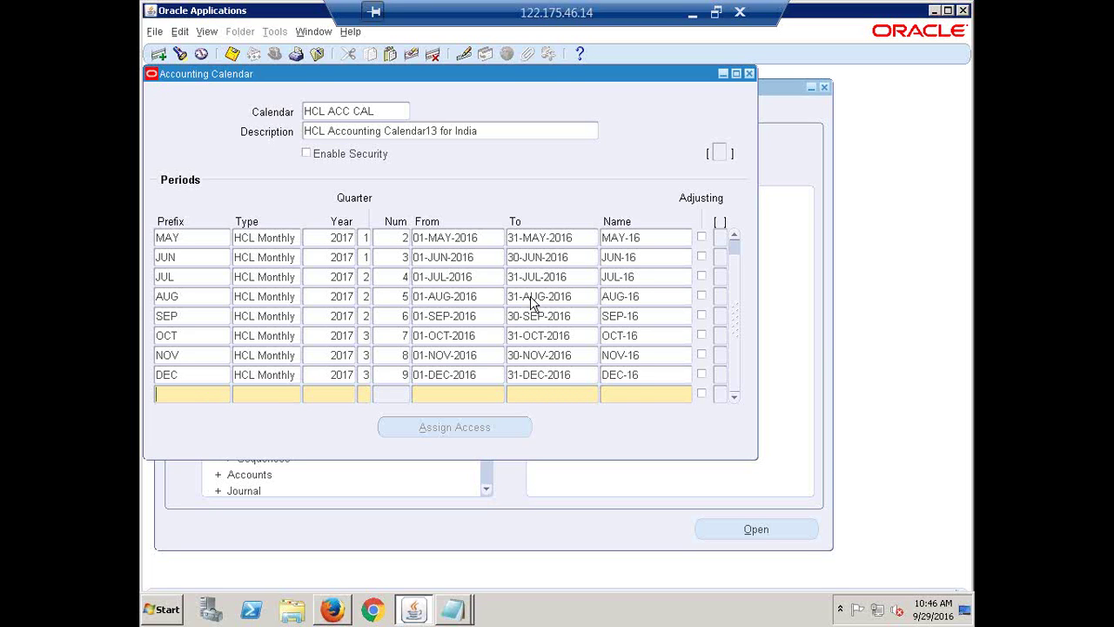
# - Add a JAN row with HCL Monthly, year 2017, quarter 4, period 10
pyautogui.write('JAN')
pyautogui.press('Tab')
pyautogui.hotkey('shift', 'F5')
pyautogui.press('Tab')
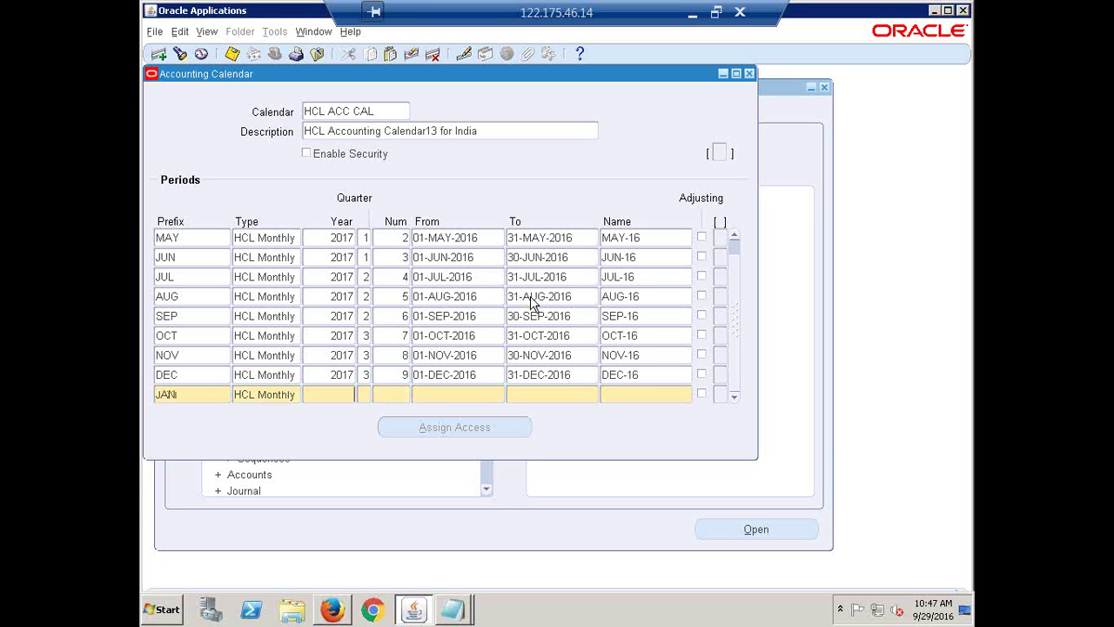
pyautogui.hotkey('shift', 'F5')
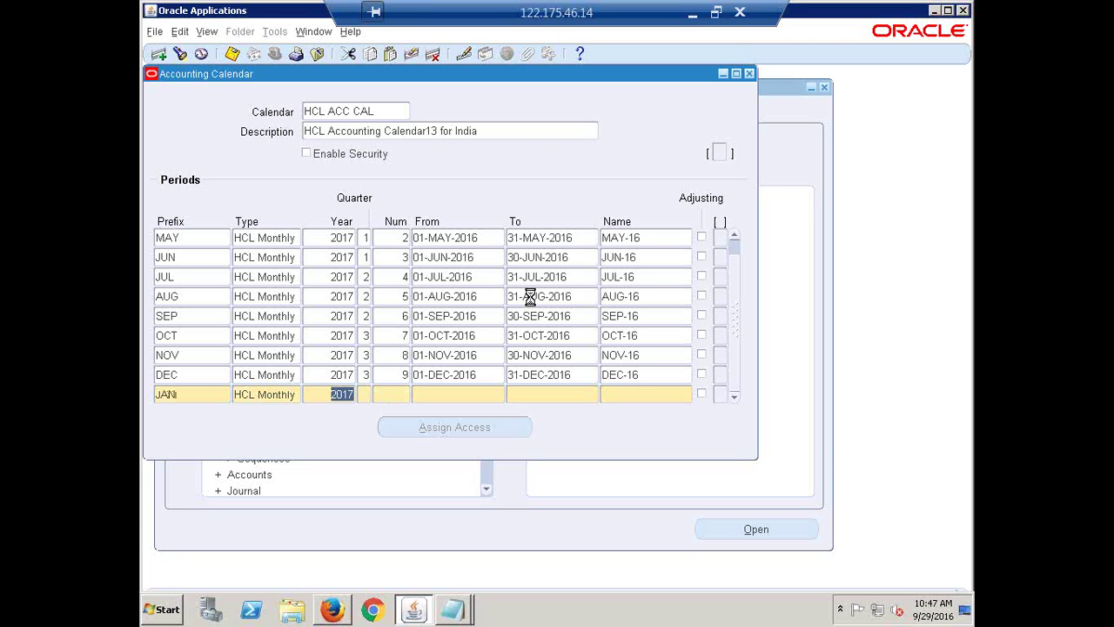
pyautogui.press('Tab')
pyautogui.write('4')
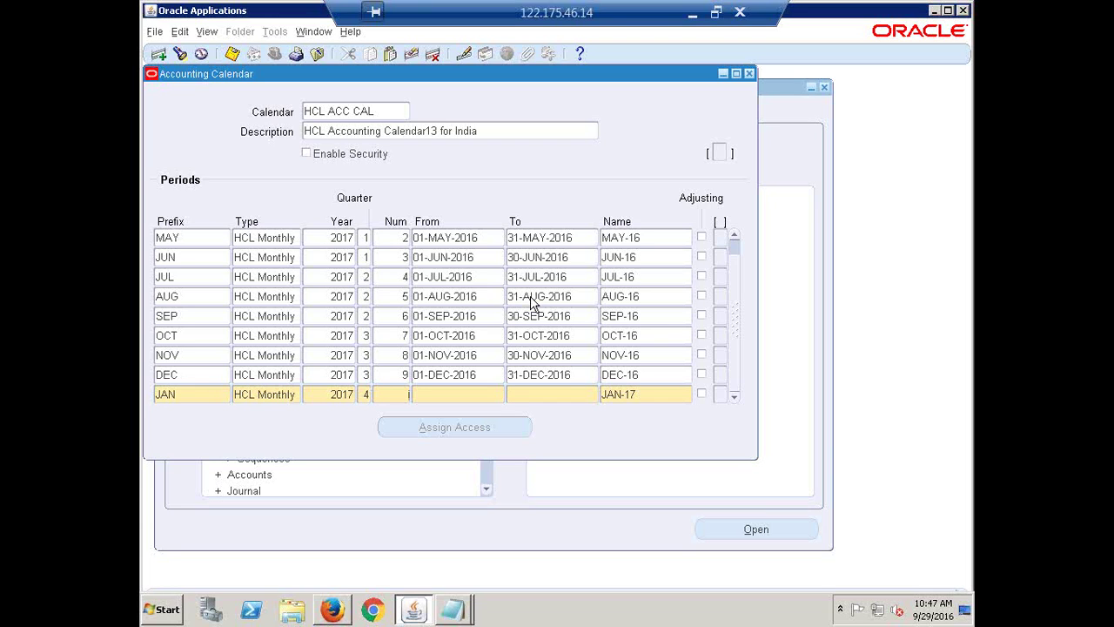
pyautogui.press('Tab')
pyautogui.write('10')
pyautogui.press('Tab')
# - Give JAN-17 dates 01-JAN-2017 to 31-JAN-2017, keeping its name, and move to a new row
pyautogui.write('1JAN17')
pyautogui.press('Tab')
pyautogui.write('31JAN17')
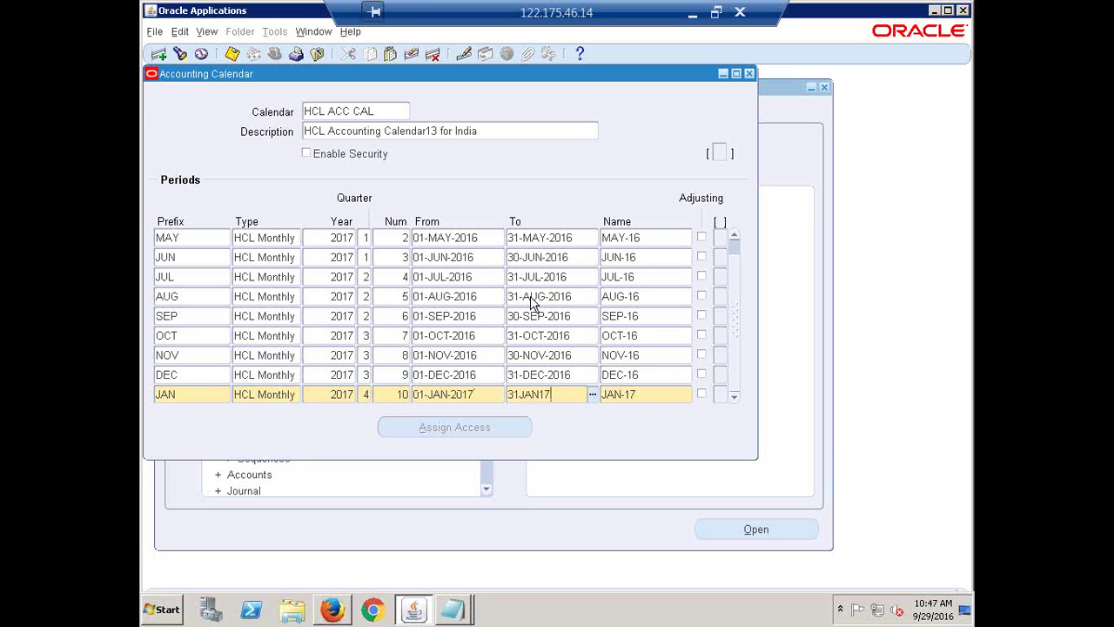
pyautogui.press('Tab')
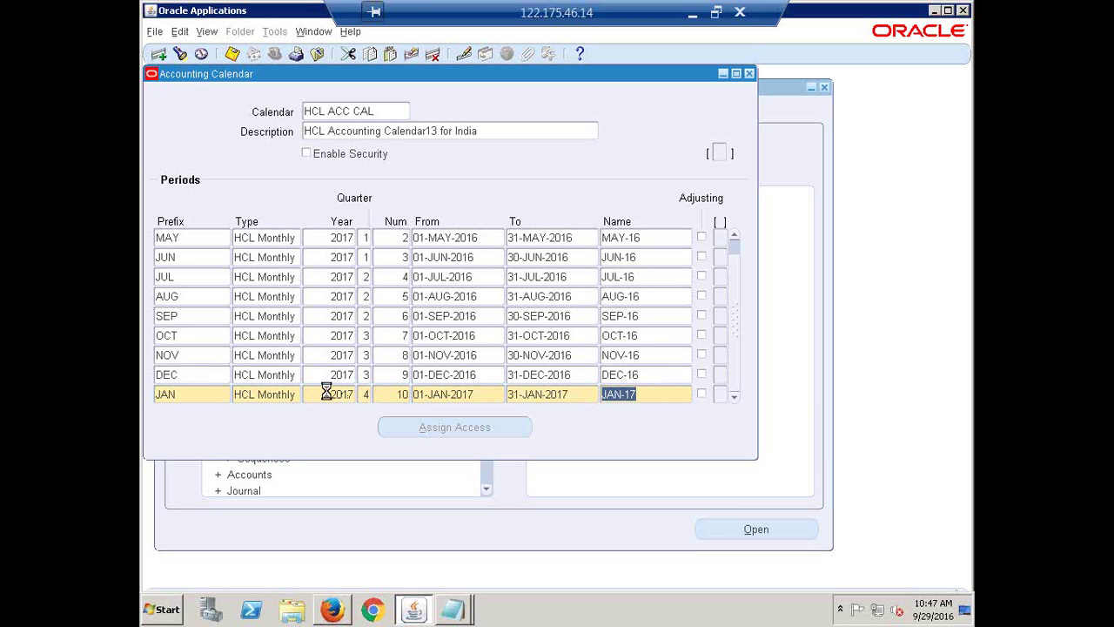
pyautogui.press('Down')
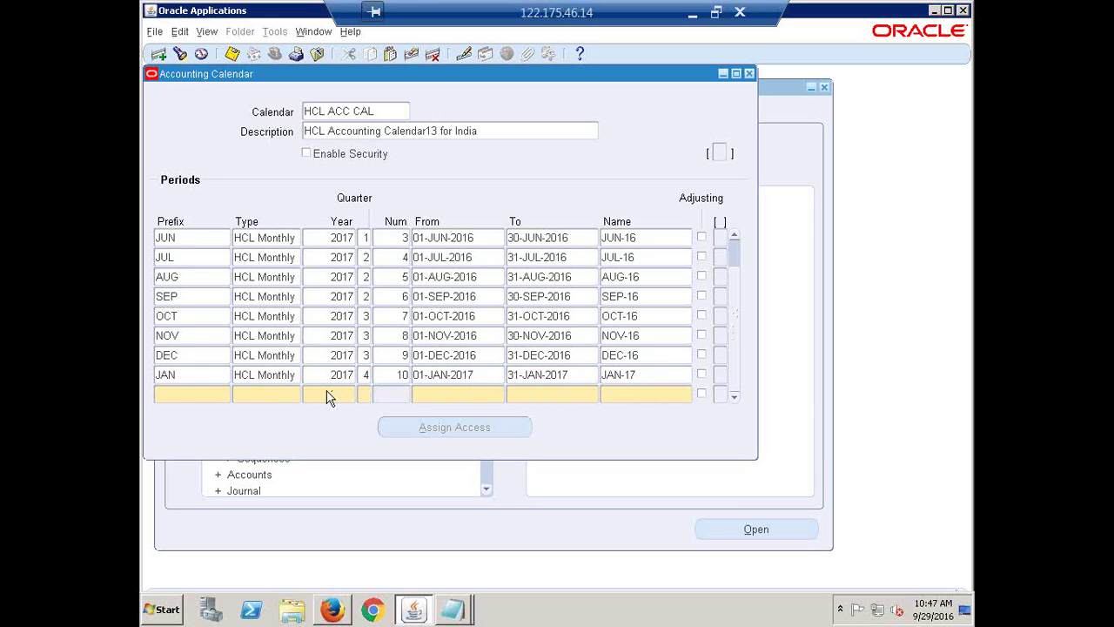
# - Fill the FEB-17 row: HCL Monthly, 2017, quarter 4, number 11, 01-FEB-2017 to 28-FEB-2017
pyautogui.write('FEB')
pyautogui.press('Tab')
pyautogui.hotkey('shift', 'F5')
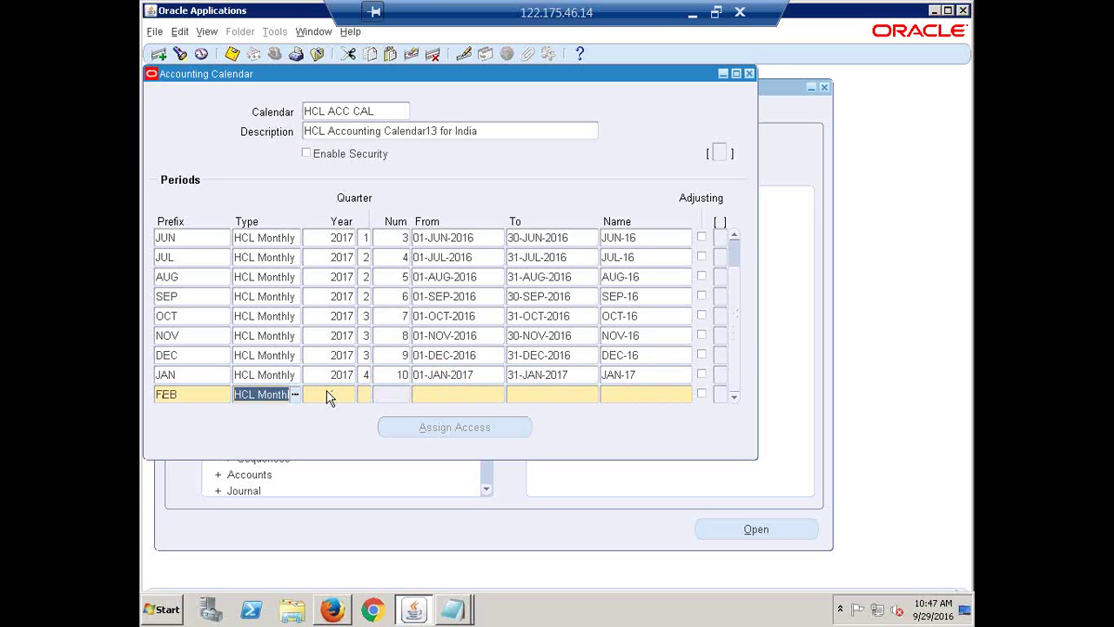
pyautogui.click(329, 396)
pyautogui.hotkey('shift', 'F5')
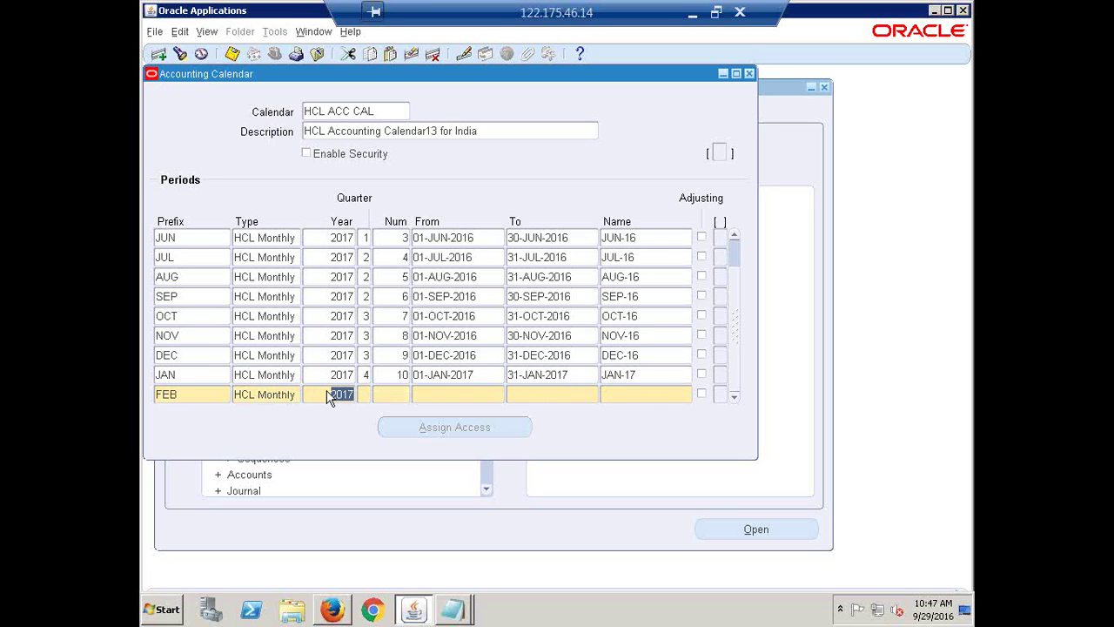
pyautogui.press('Tab')
pyautogui.write('4')
pyautogui.press('Tab')
pyautogui.write('11')
pyautogui.press('Tab')
pyautogui.write('1-FEB-20')
pyautogui.write('1')
pyautogui.write('7')
pyautogui.press('Tab')
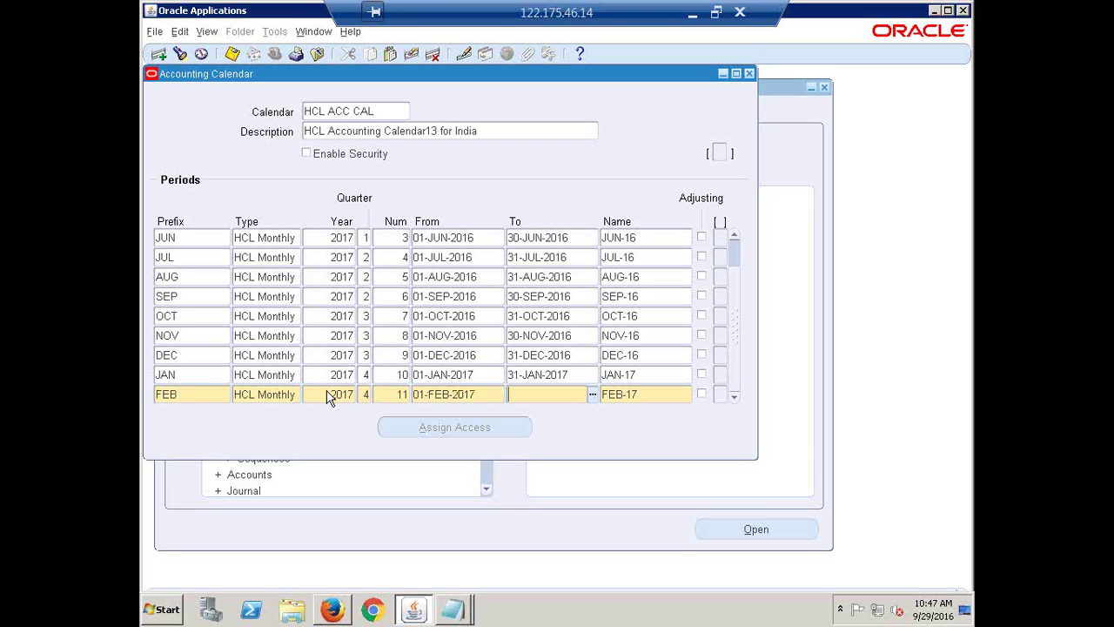
pyautogui.write('2')
pyautogui.write('8-')
pyautogui.write('FEB-20')
pyautogui.write('17')
pyautogui.press('Tab')
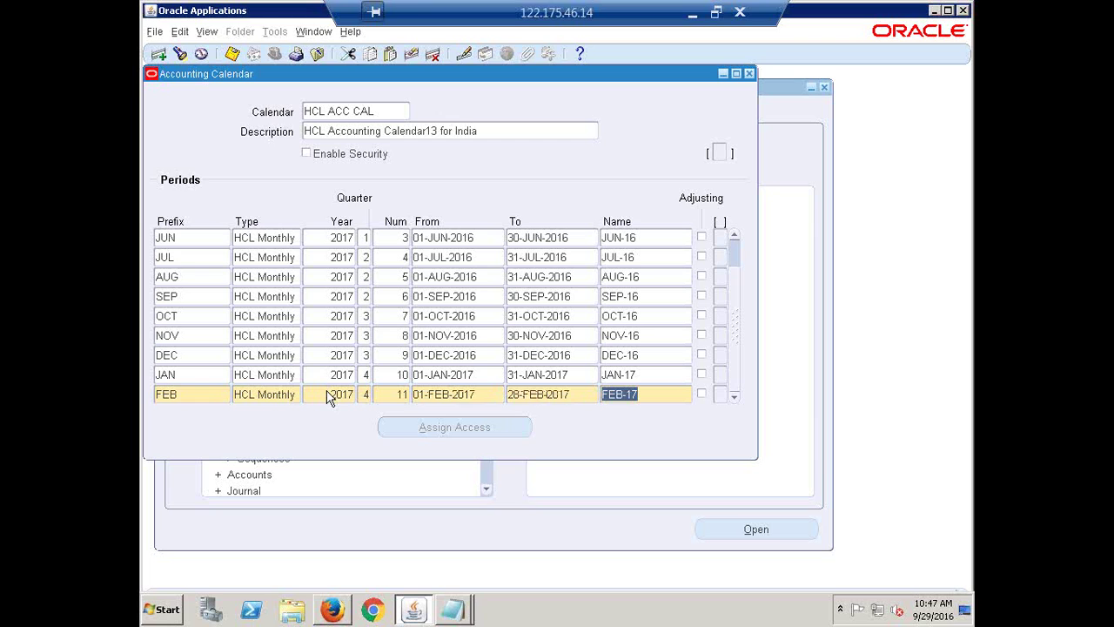
# - Add a MAR period row: HCL Monthly, 2017, quarter 4, number 12, 01-MAR-2017 to 31-MAR-2017
pyautogui.press('Tab')
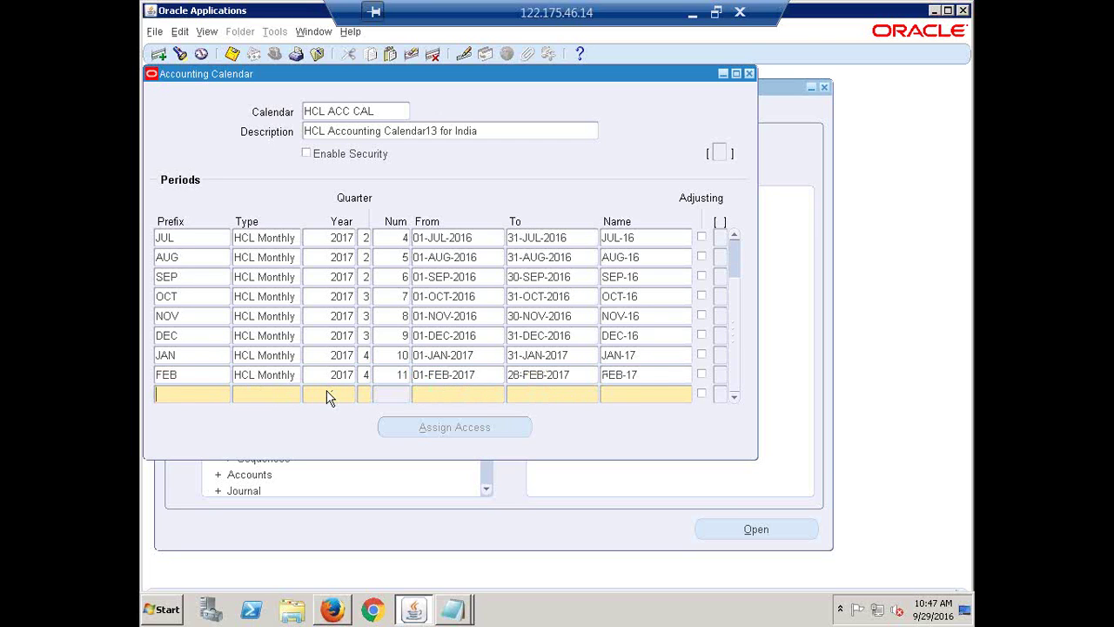
pyautogui.write('MAR')
pyautogui.press('Tab')
pyautogui.hotkey('shift', 'F5')
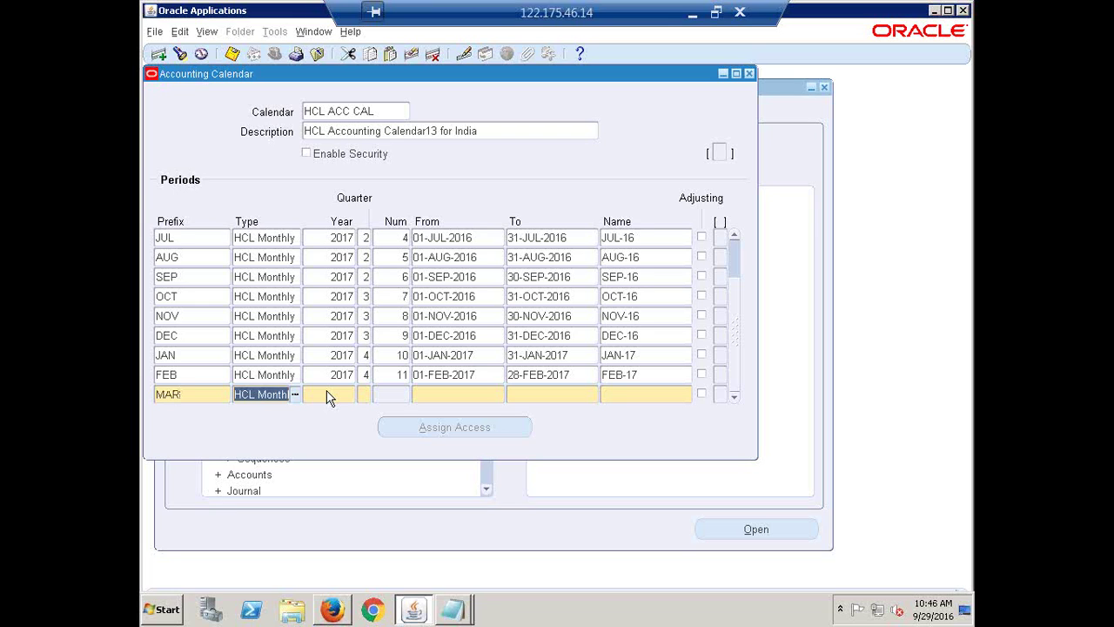
pyautogui.press('Tab')
pyautogui.hotkey('shift', 'F5')
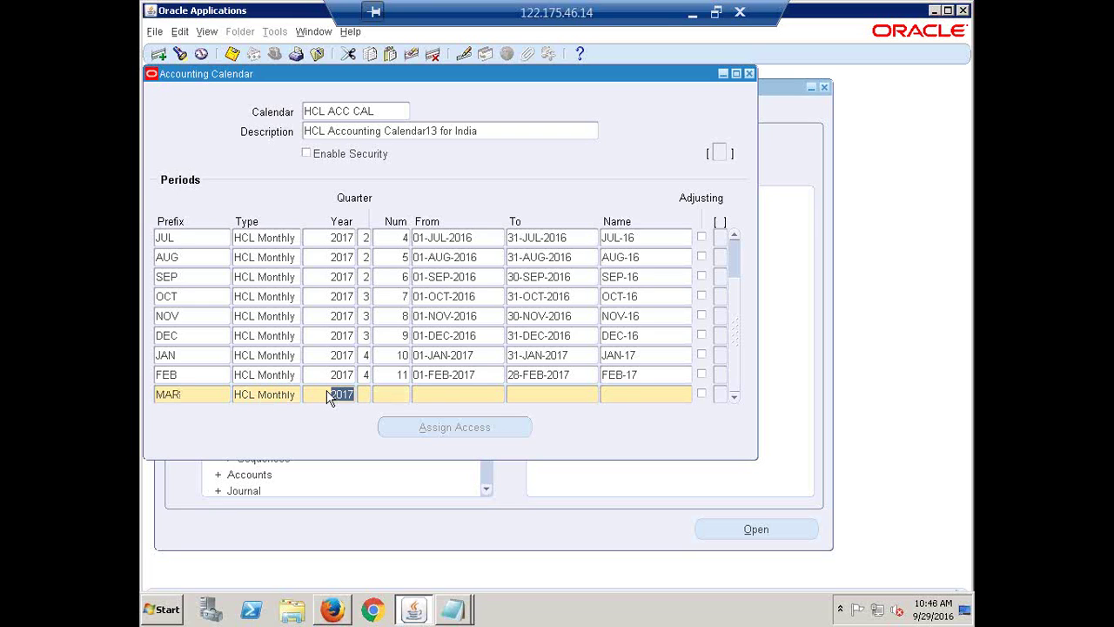
pyautogui.press('Tab')
pyautogui.write('4')
pyautogui.write('12')
pyautogui.press('Tab')
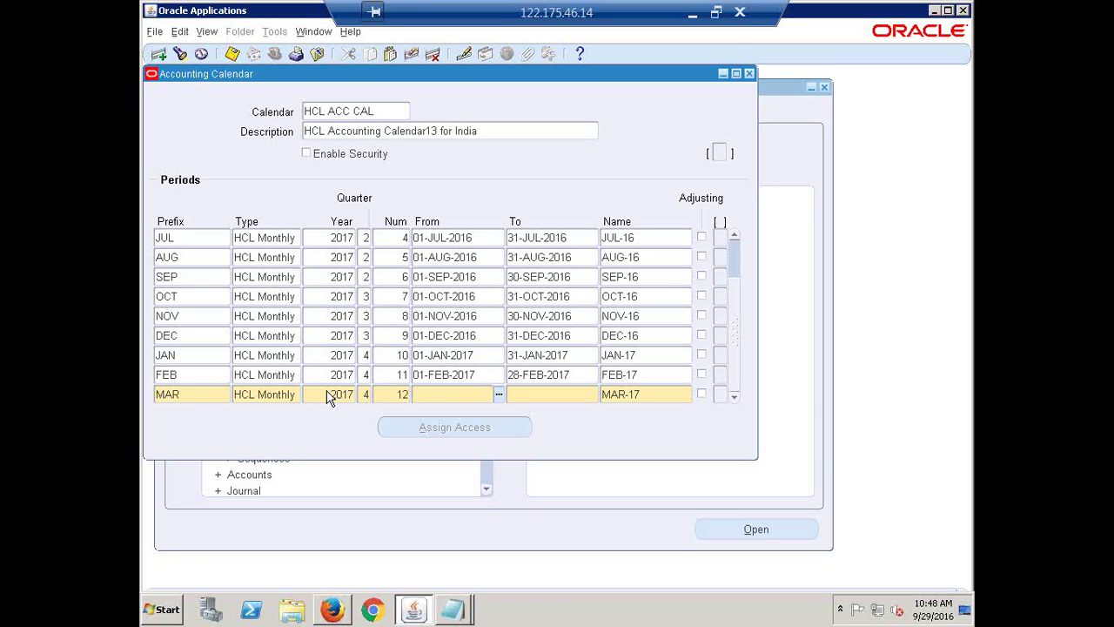
pyautogui.write('1MAR17')
pyautogui.press('Tab')
pyautogui.write('1MAR1')
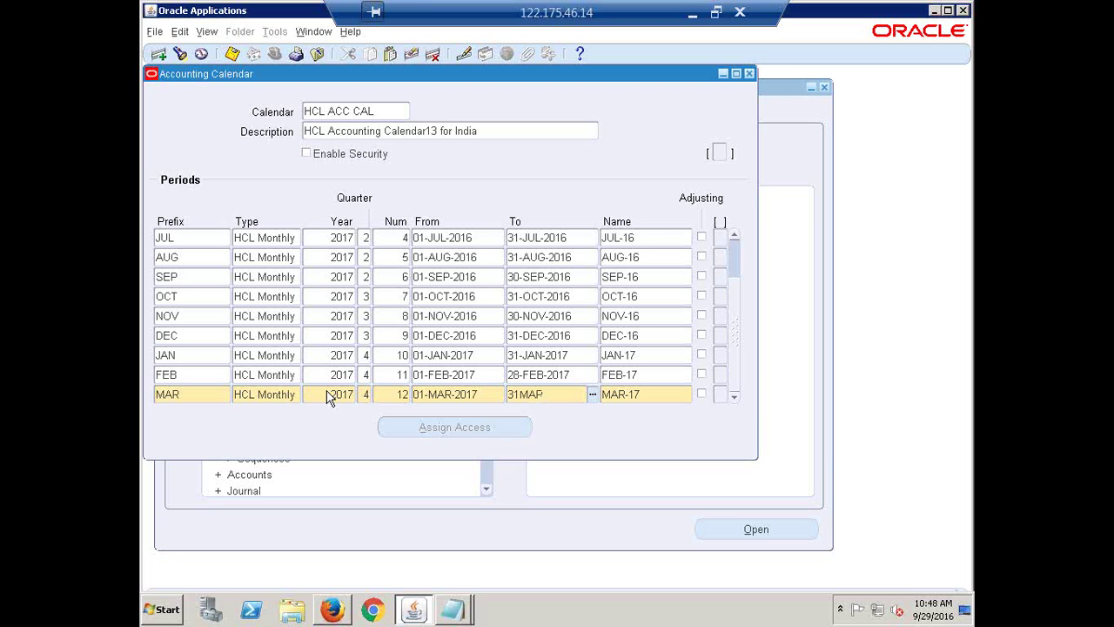
pyautogui.write('7')
pyautogui.press('Tab')
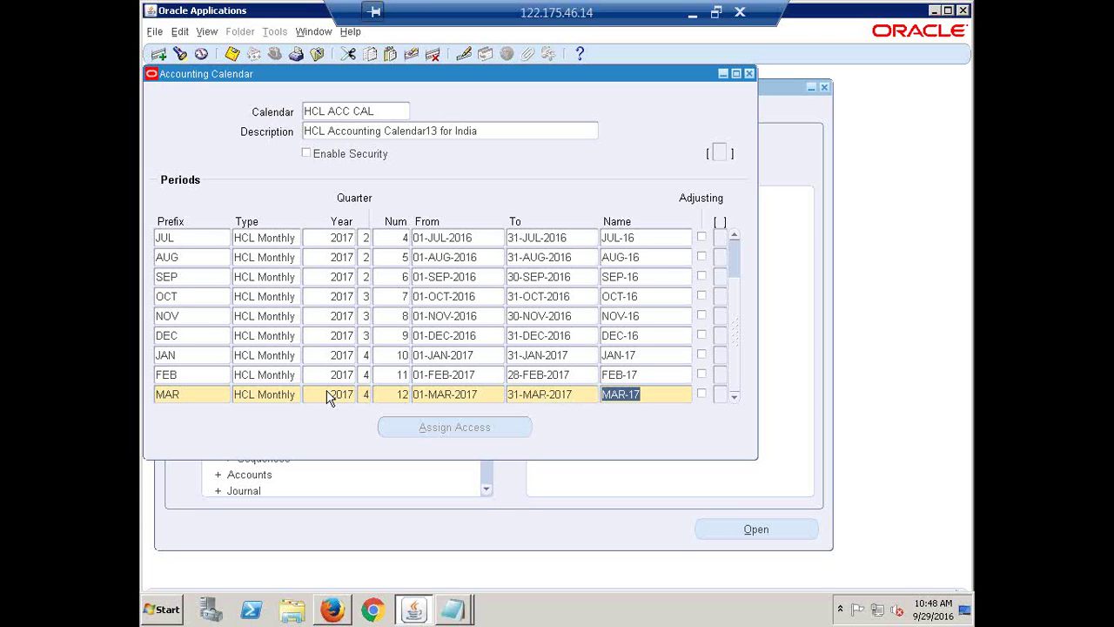
# - Insert a new period row below MAR-17 and give it the prefix MAR-ADJ
pyautogui.press('Tab')
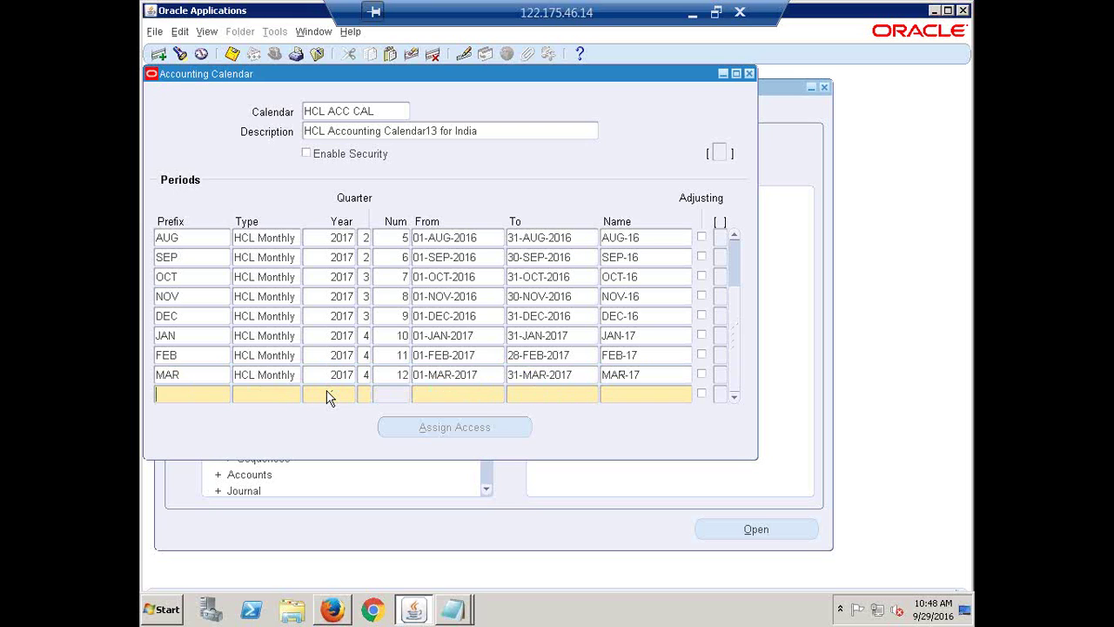
pyautogui.write('A')
pyautogui.write('P')
pyautogui.press('BackSpace')
pyautogui.press('BackSpace')
pyautogui.write('MAR-D')
pyautogui.press('BackSpace')
pyautogui.write('ADJ')
# - Complete the MAR-ADJ row: HCL Monthly, 2017, quarter 4, number 13, 01-MAR-2017 to 31-MAR-2017
pyautogui.click(243, 399)
pyautogui.hotkey('shift', 'F5')
pyautogui.press('Tab')
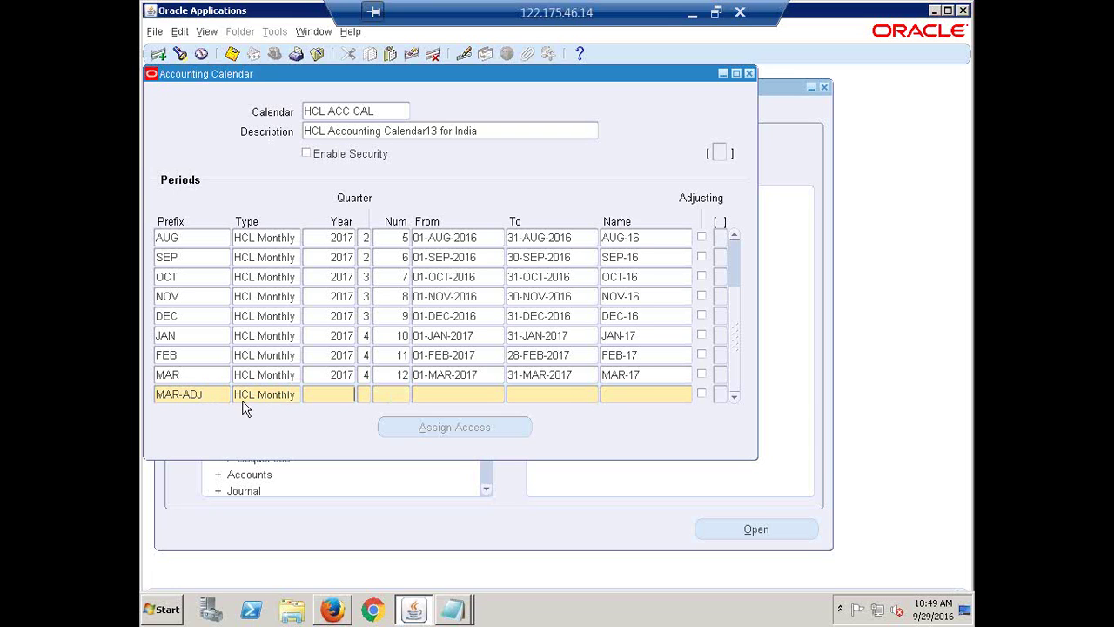
pyautogui.hotkey('shift', 'F5')
pyautogui.press('Tab')
pyautogui.write('4')
pyautogui.write('13')
pyautogui.press('Tab')
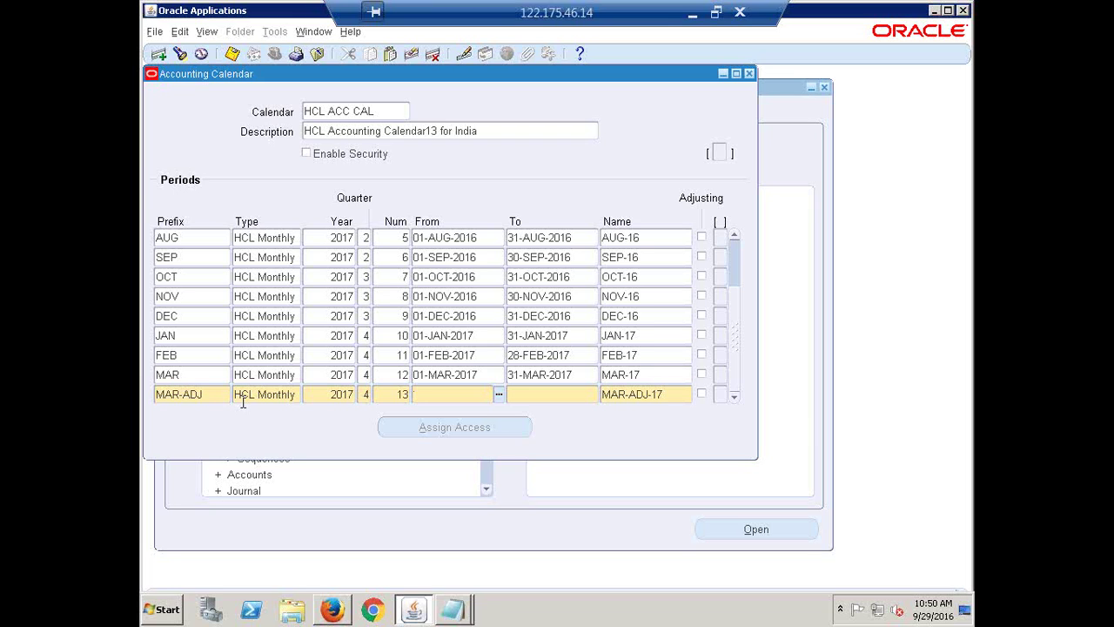
pyautogui.hotkey('shift', 'F5')
pyautogui.press('Tab')
pyautogui.hotkey('shift', 'F5')
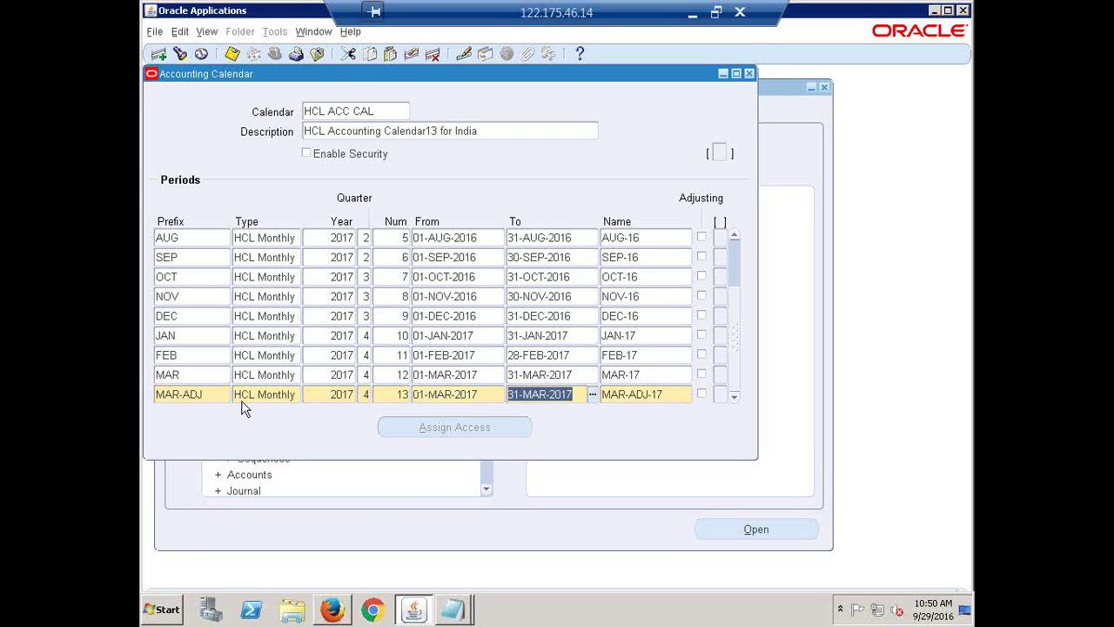
pyautogui.press('Tab')
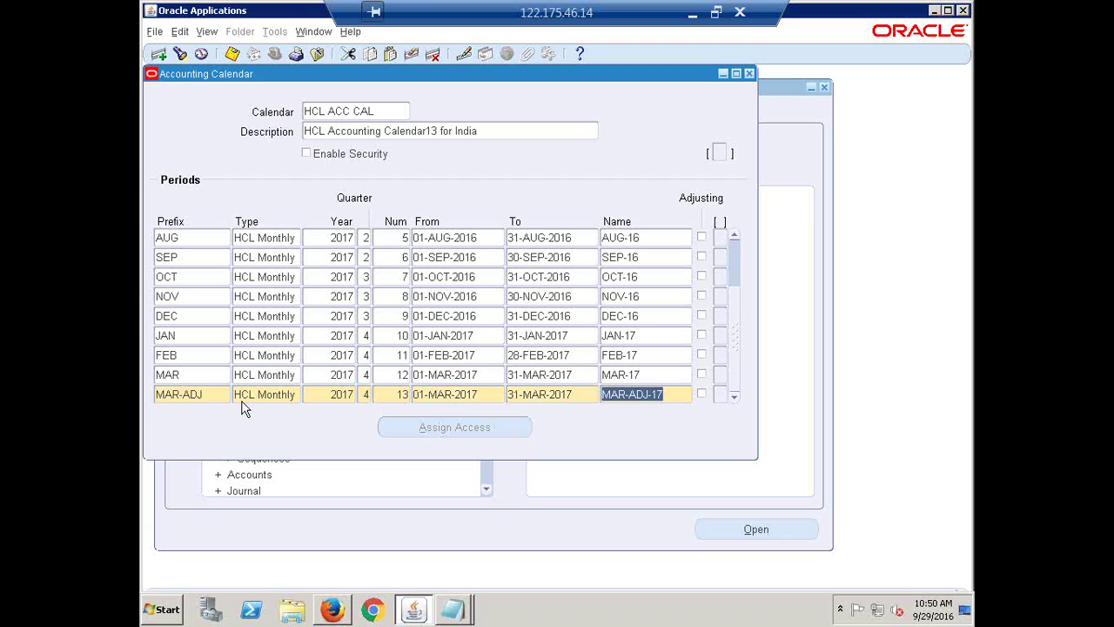
pyautogui.click(673, 395)
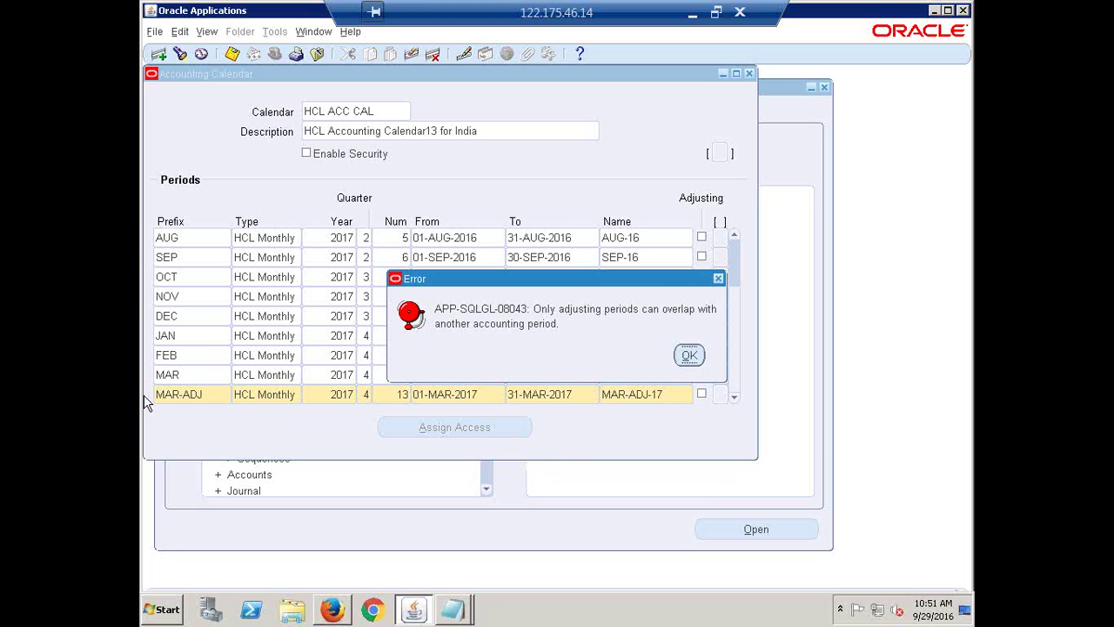
pyautogui.click(689, 356)
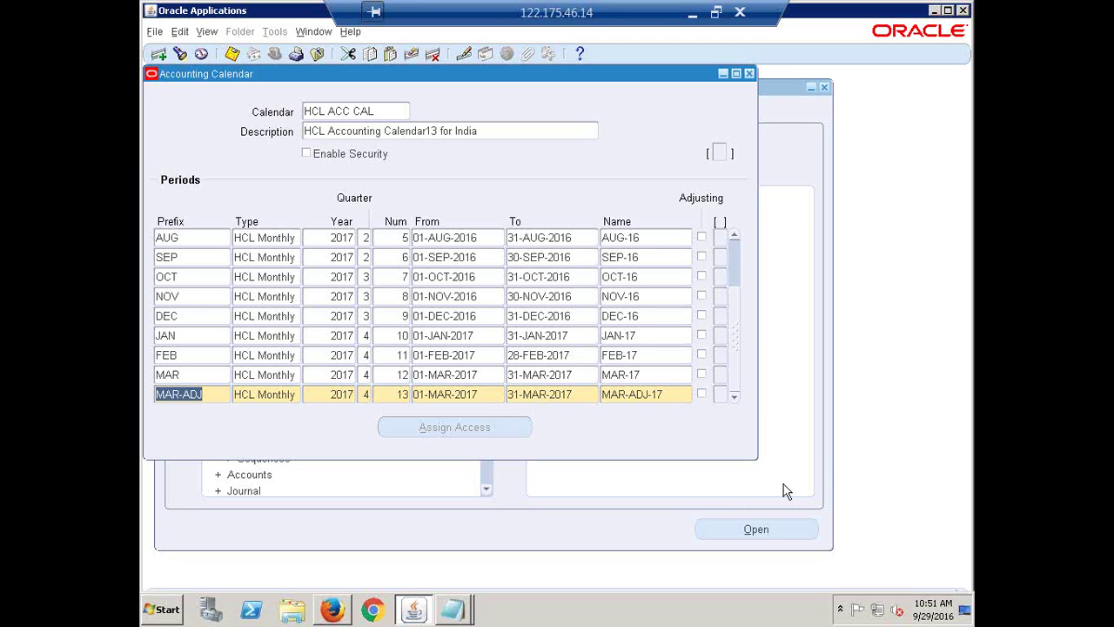
# - Tick Adjusting on the MAR-ADJ-17 row and save the HCL ACC CAL calendar
pyautogui.click(702, 394)
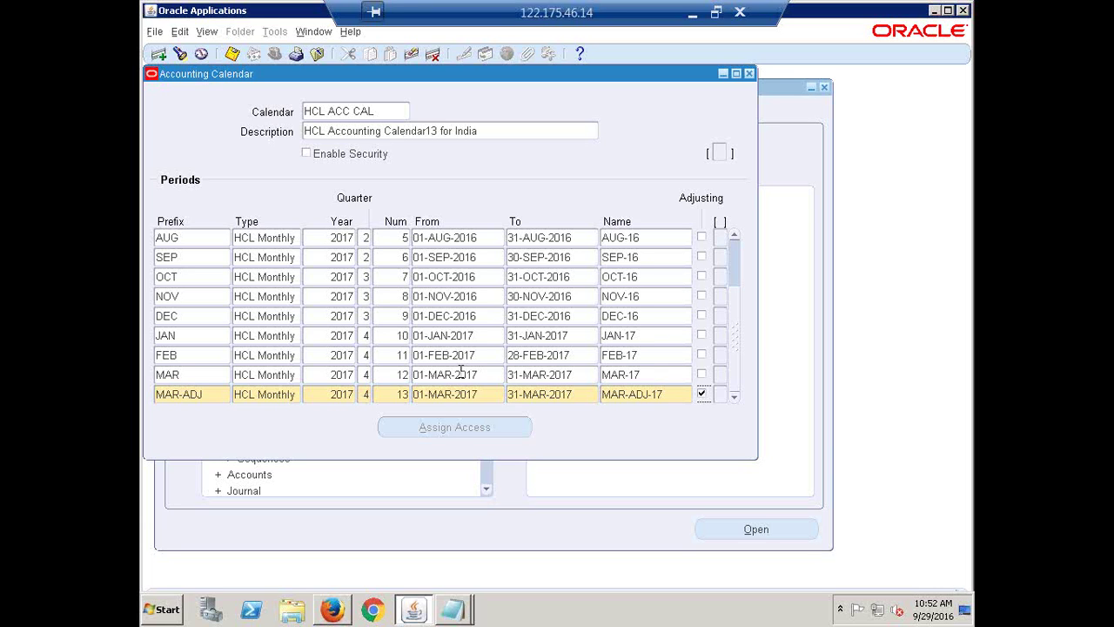
pyautogui.hotkey('ctrl', 's')
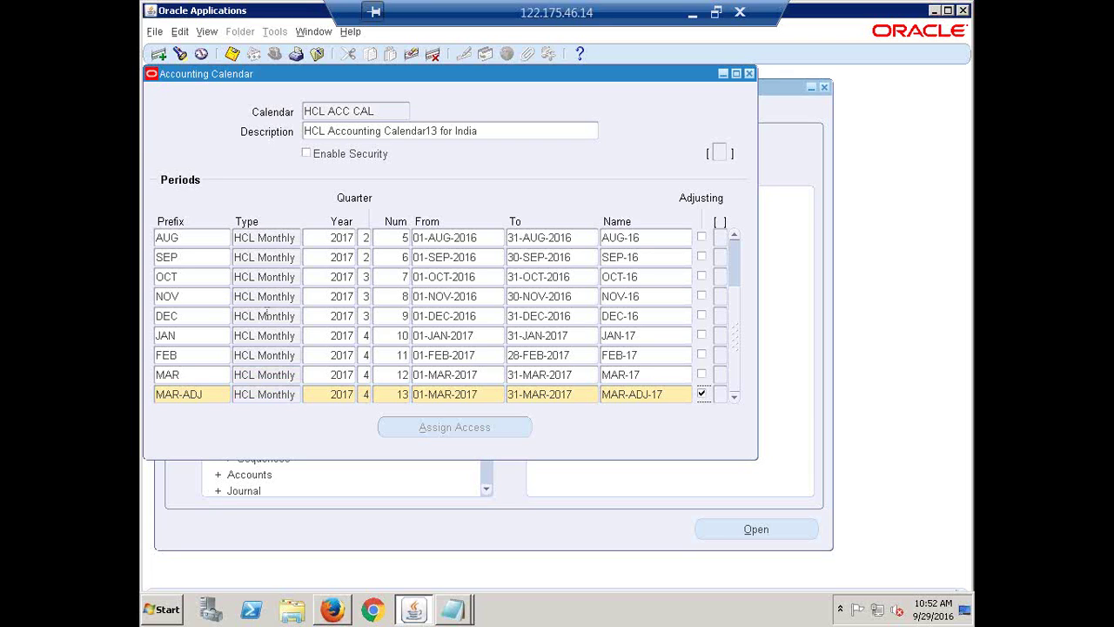
pyautogui.click(265, 242)
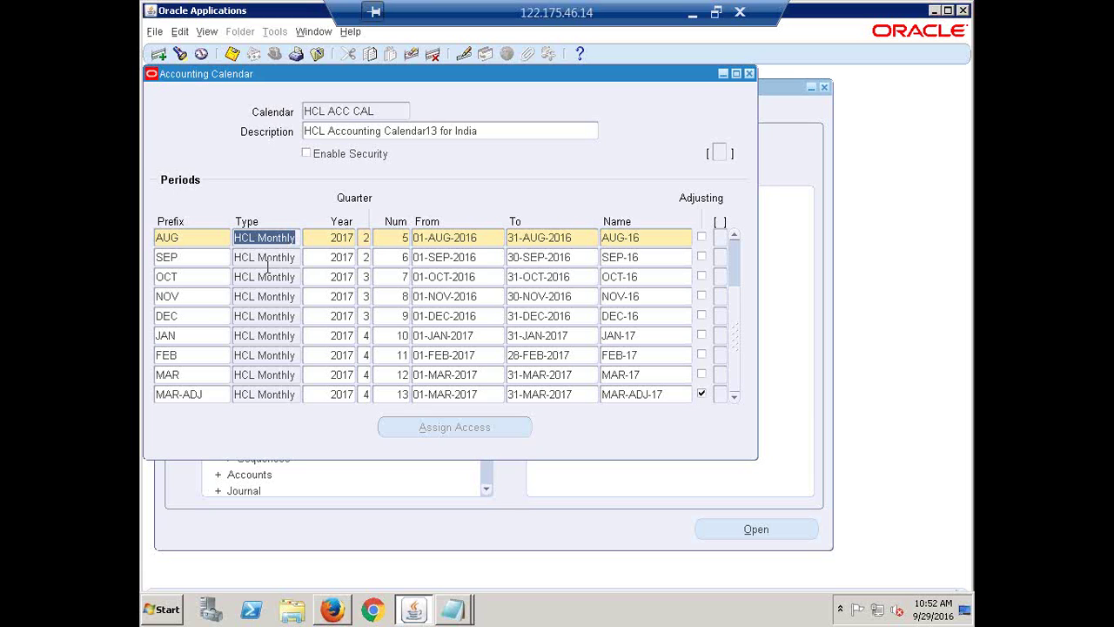
pyautogui.click(374, 111)
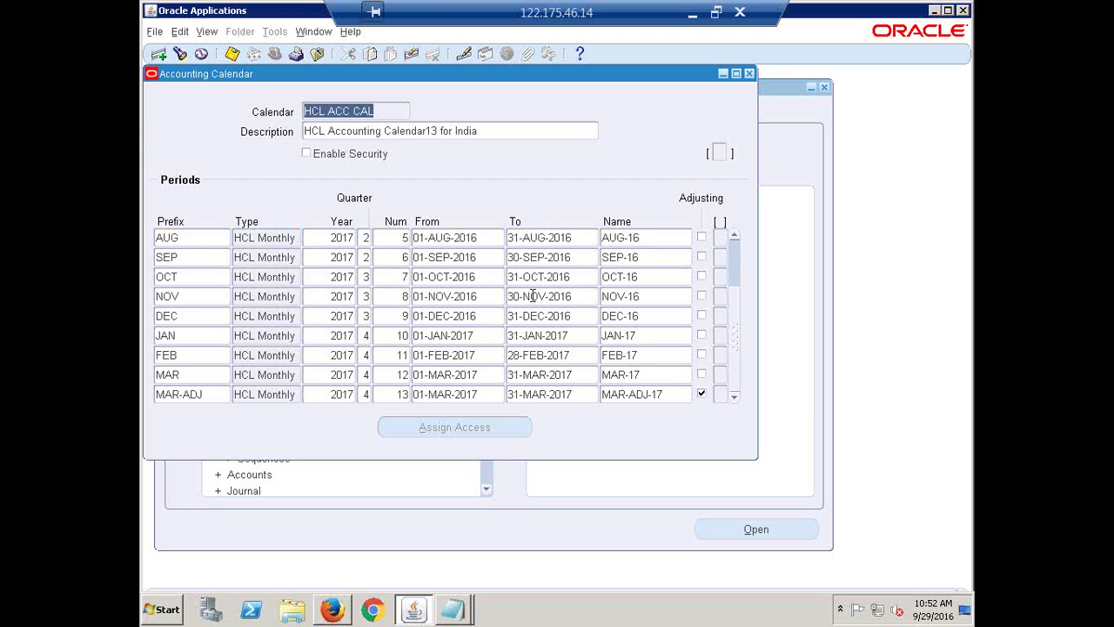
pyautogui.click(262, 237)
pyautogui.click(266, 257)
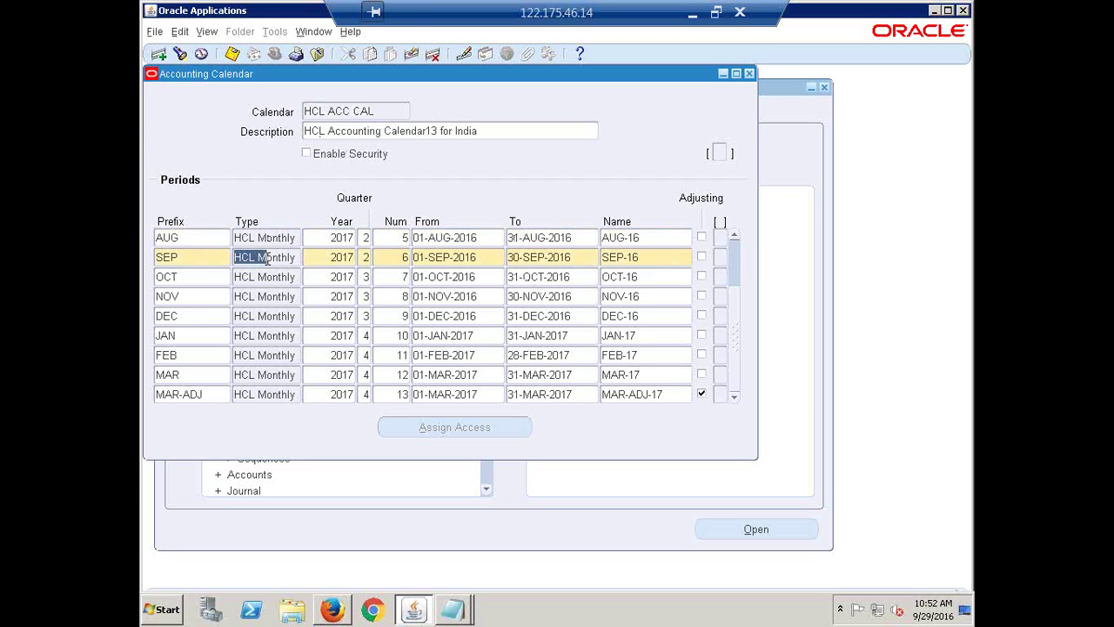
pyautogui.click(266, 312)
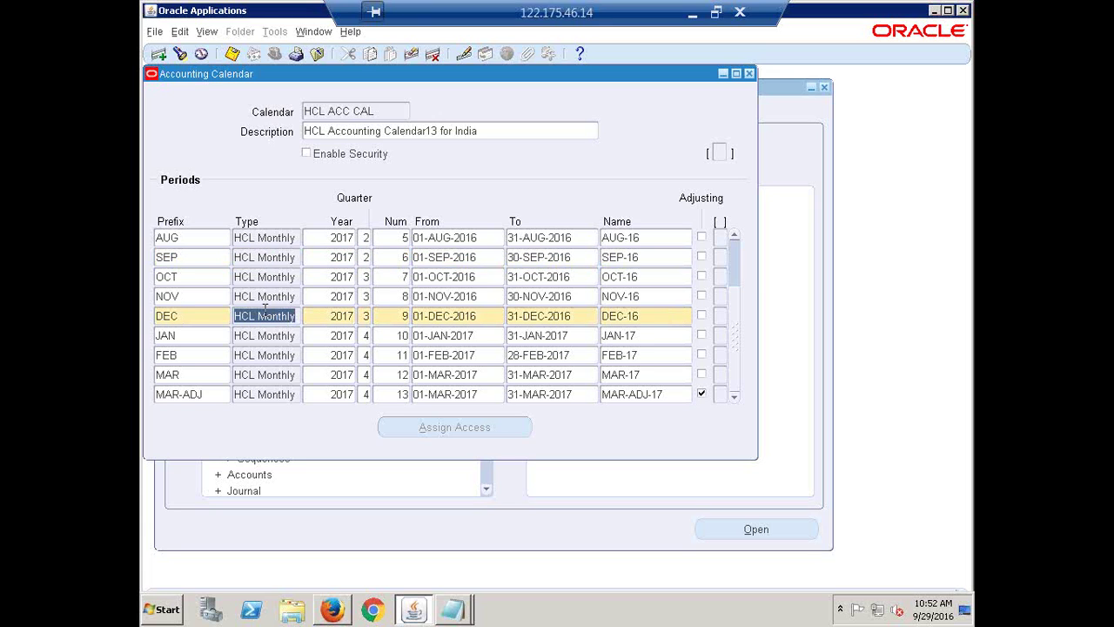
pyautogui.click(277, 355)
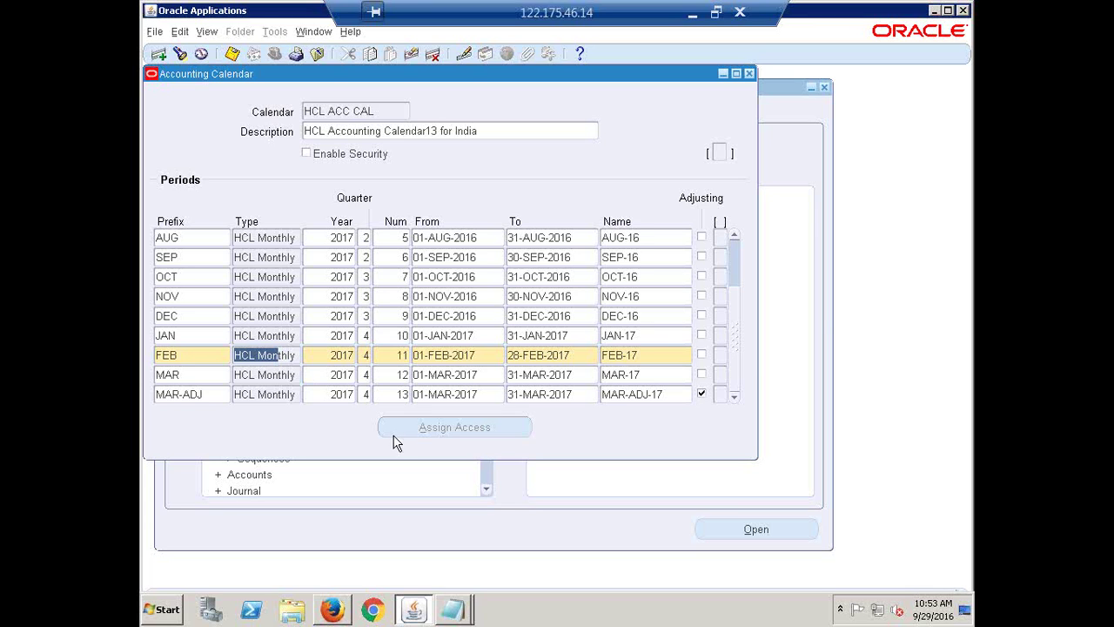
pyautogui.moveTo(735, 344); pyautogui.dragTo(739, 281)
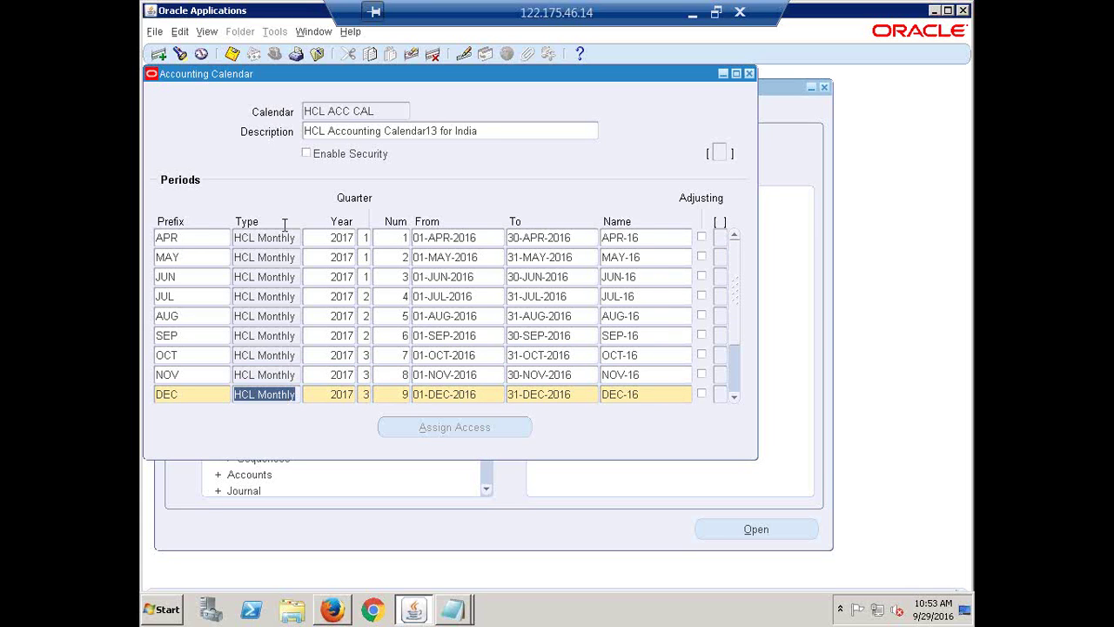
pyautogui.click(191, 241)
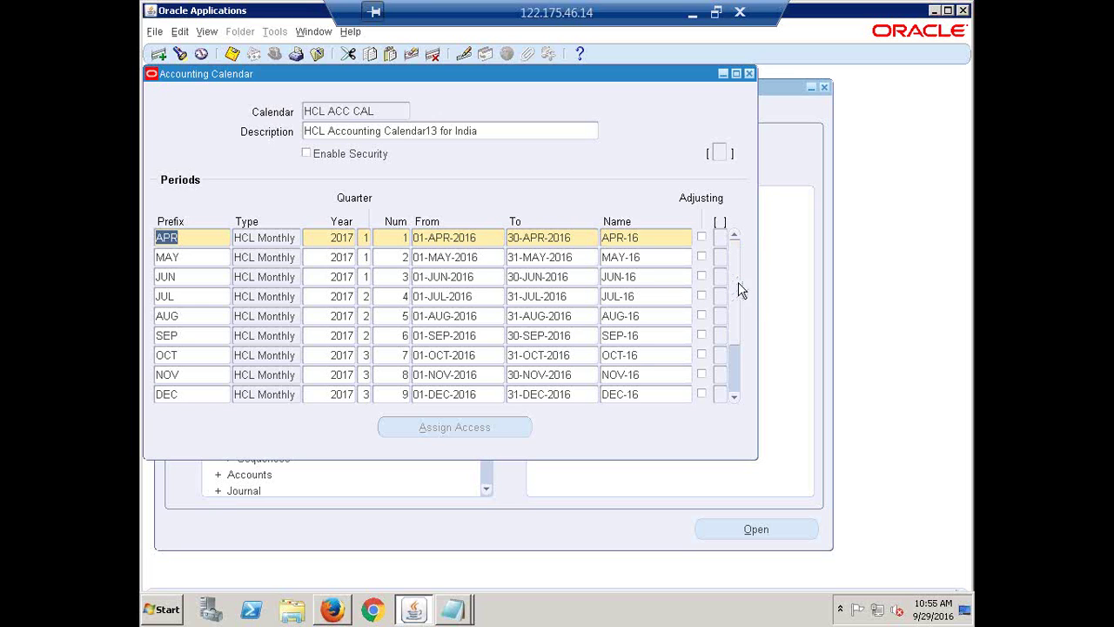
pyautogui.moveTo(738, 283); pyautogui.dragTo(734, 394)
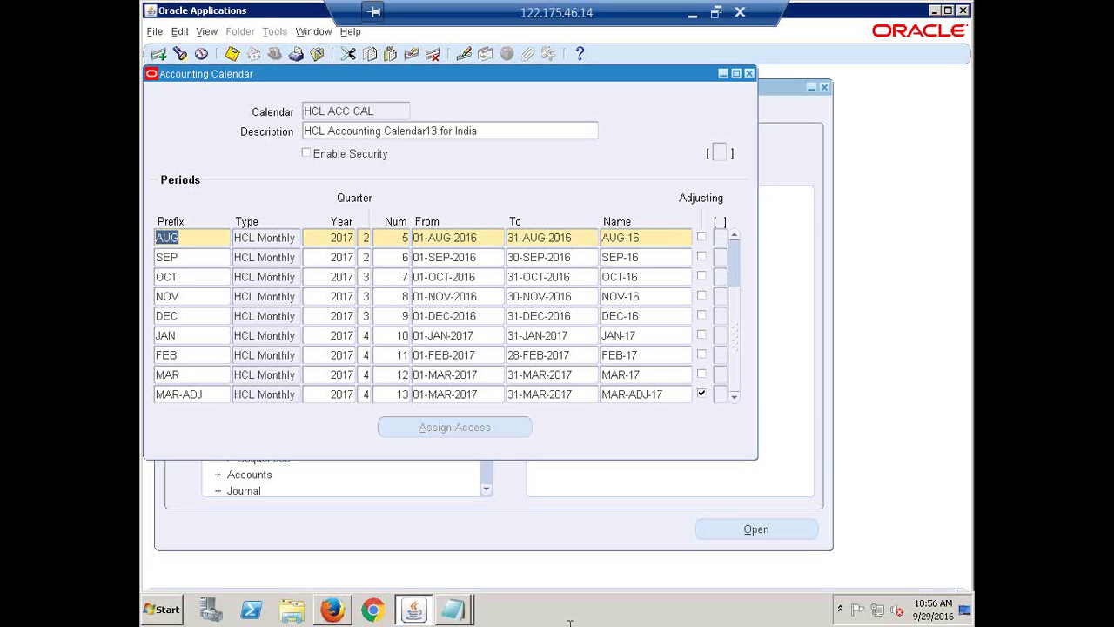
pyautogui.click(452, 609)
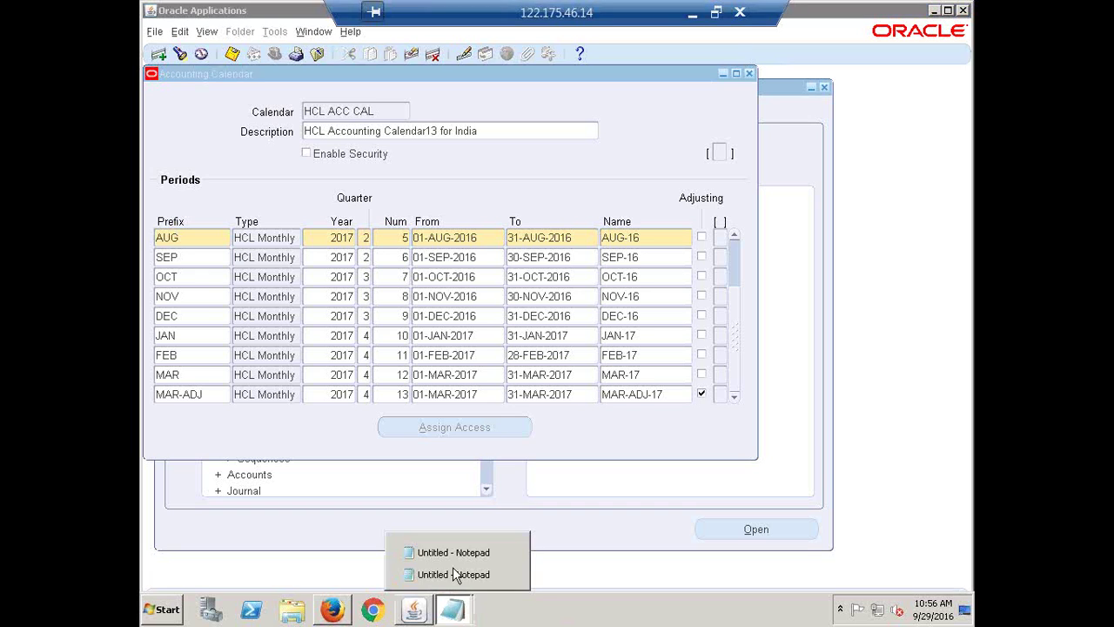
# - Close the blank second Notepad window and return to the calendar notes
pyautogui.click(453, 567)
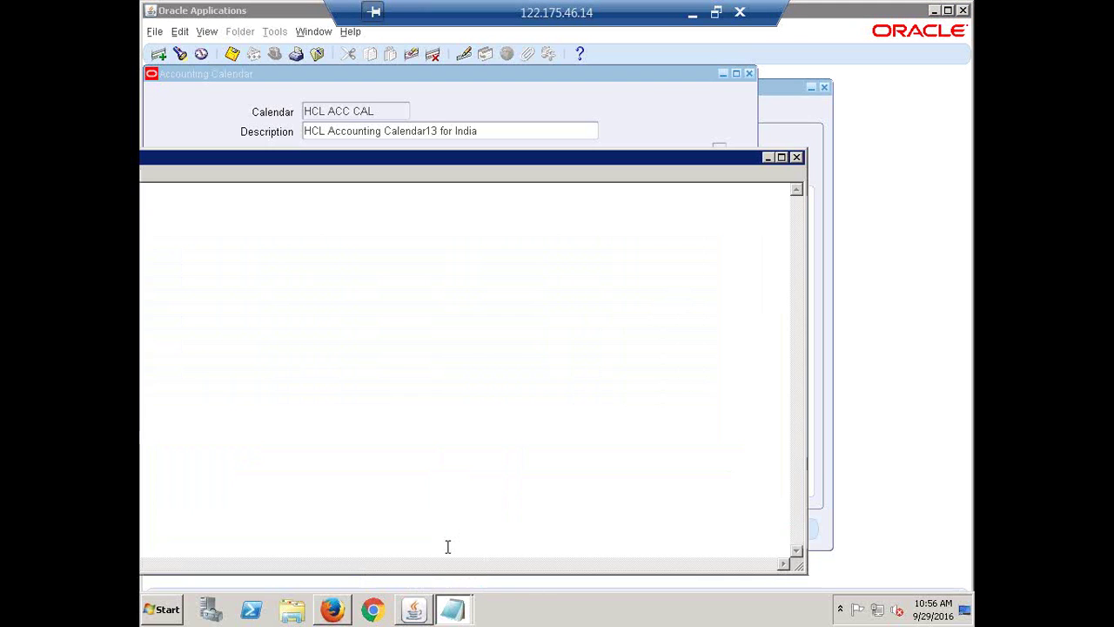
pyautogui.click(796, 156)
pyautogui.click(468, 613)
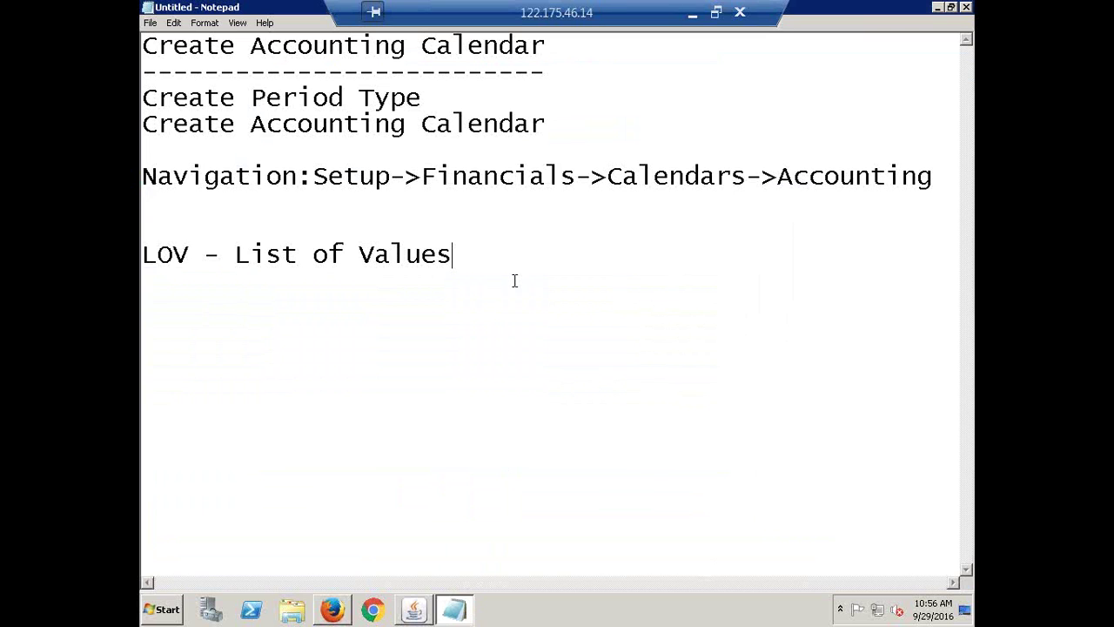
# - Add a 'Concurrent Manager' line below LOV - List of Values and select it
pyautogui.press('Return')
pyautogui.press('Return')
pyautogui.press('Return')
pyautogui.write('Concu')
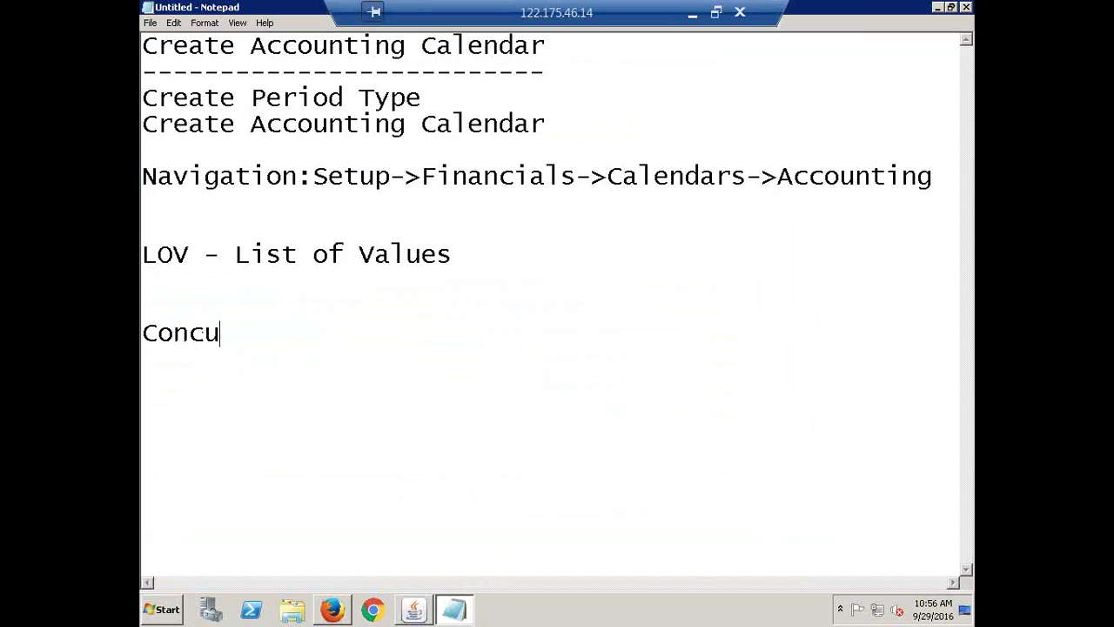
pyautogui.write('rrent Manager')
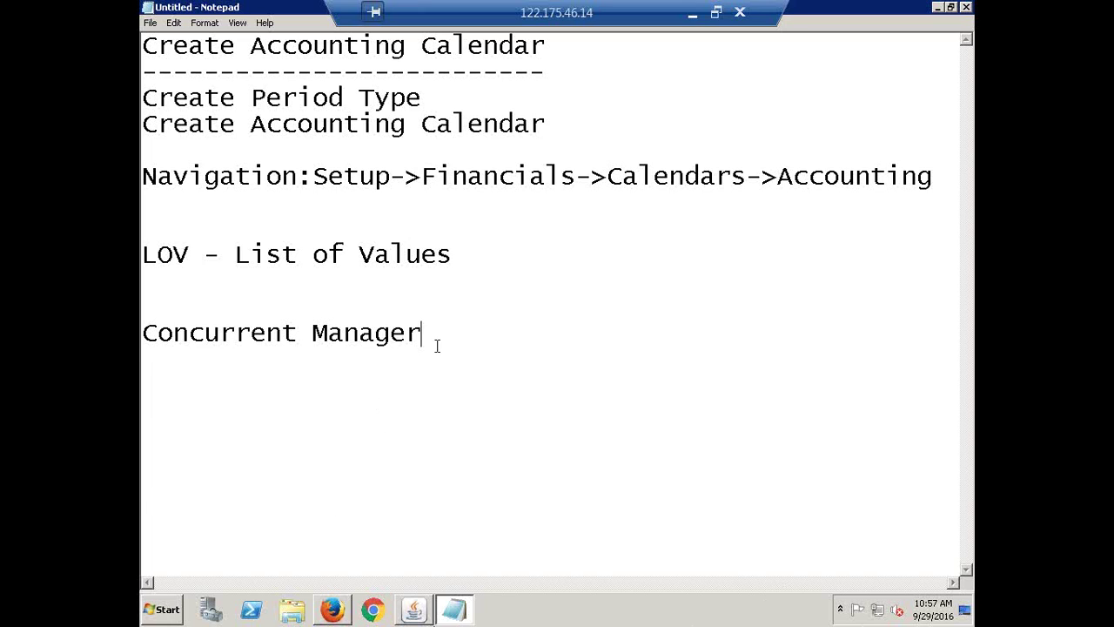
pyautogui.moveTo(421, 332); pyautogui.dragTo(143, 335)
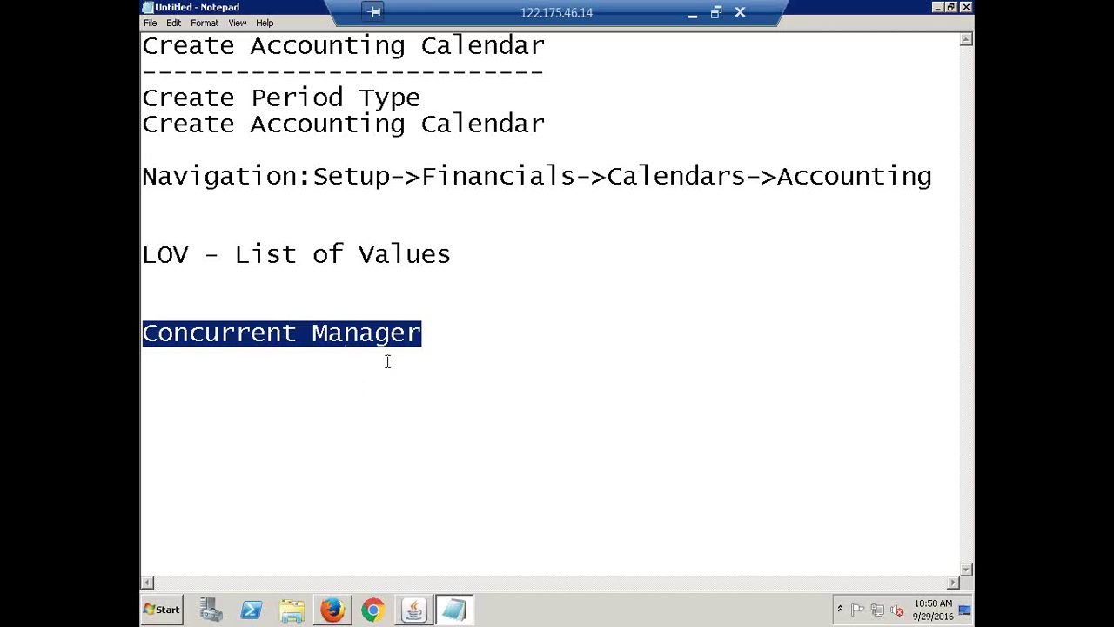
pyautogui.moveTo(428, 336); pyautogui.dragTo(390, 335)
pyautogui.moveTo(253, 311); pyautogui.dragTo(152, 310)
pyautogui.click(416, 611)
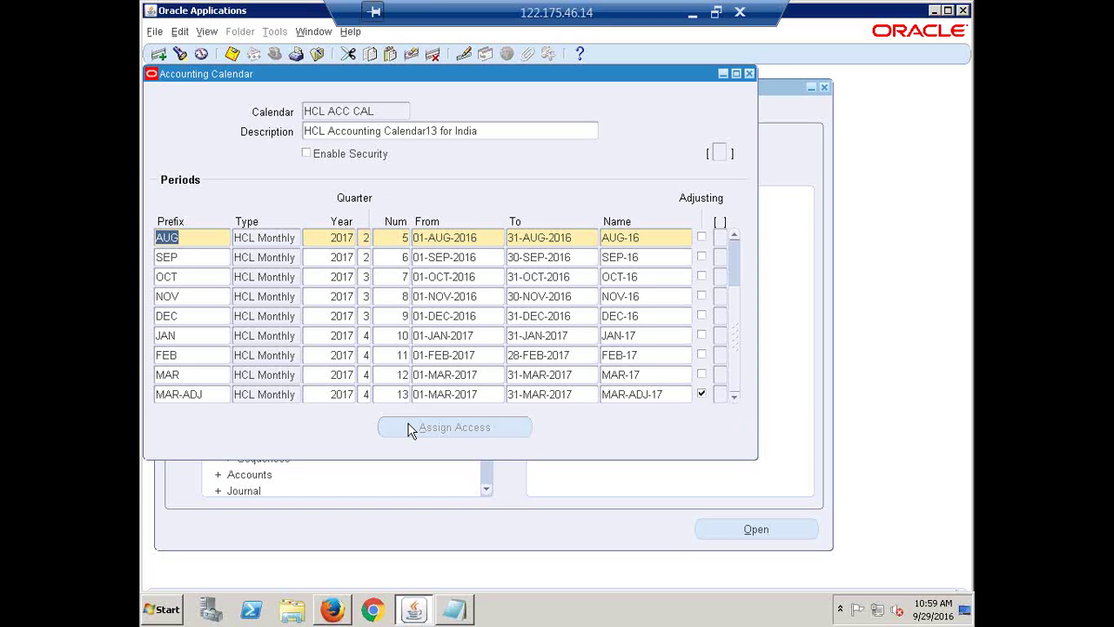
pyautogui.click(209, 393)
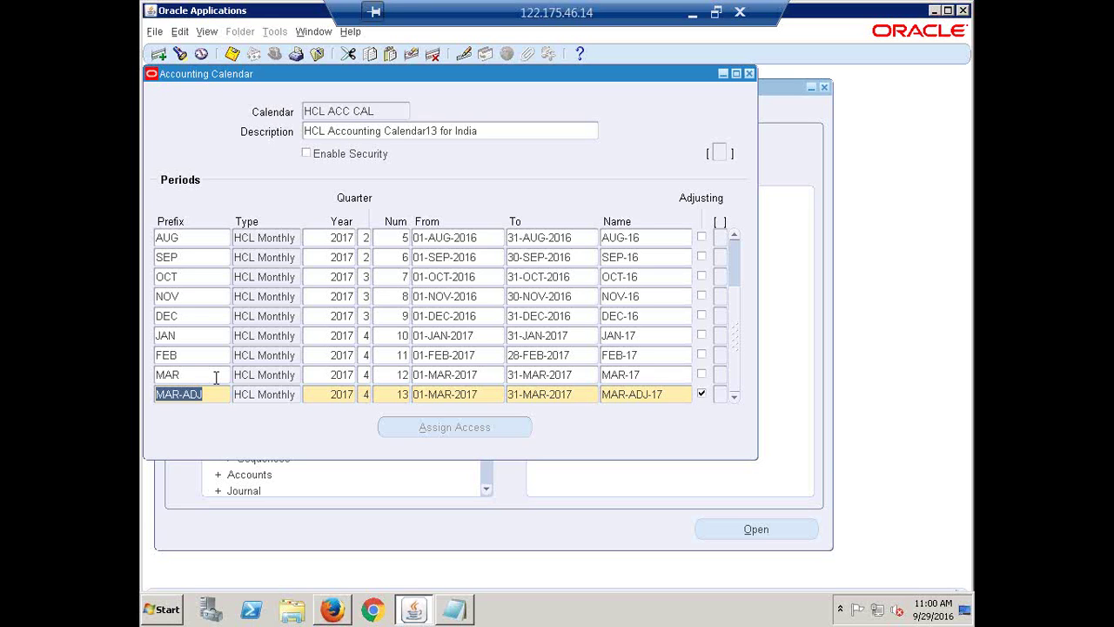
# - Add an APR period: HCL Monthly, year 2018, quarter 1, number 1, 01-APR-2017 to 30-APR-2017
pyautogui.press('Down')
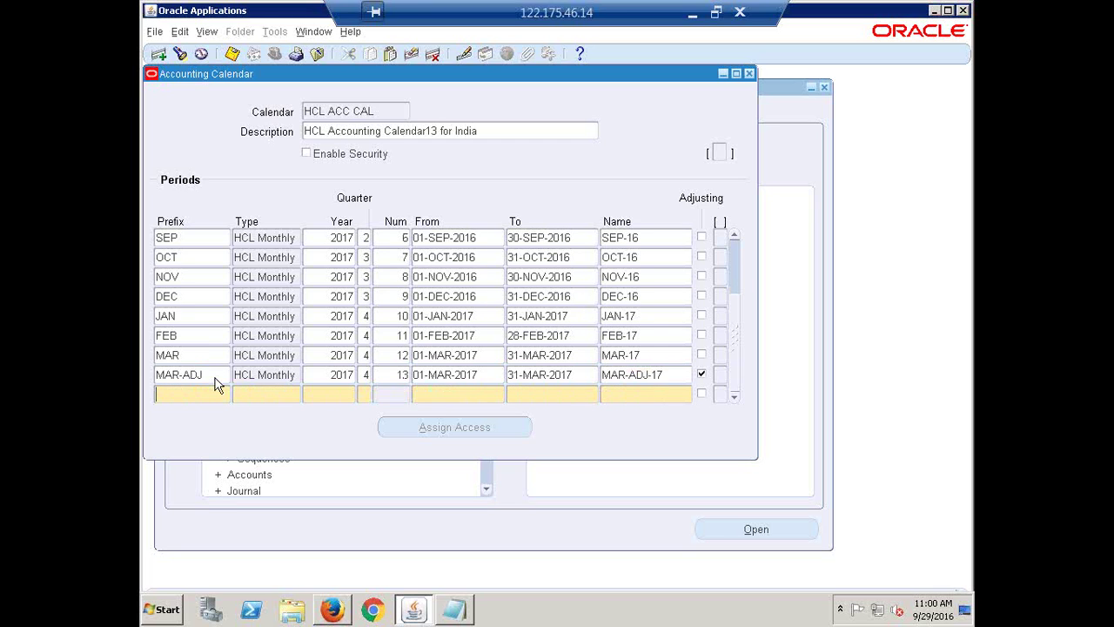
pyautogui.write('APP')
pyautogui.press('Tab')
pyautogui.hotkey('shift', 'F5')
pyautogui.press('Tab')
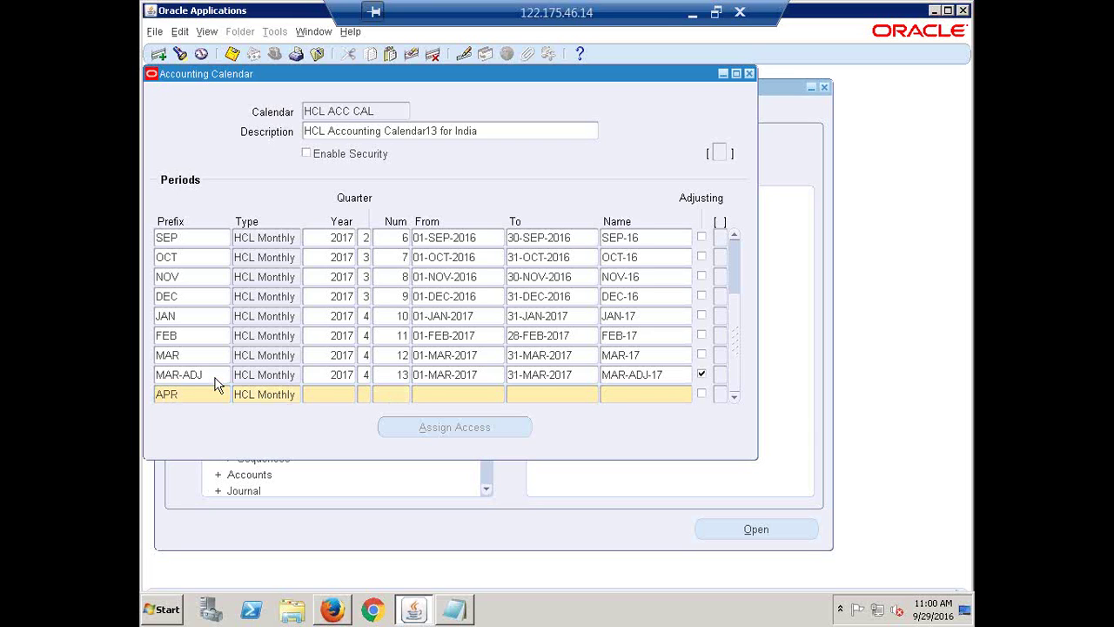
pyautogui.write('2018')
pyautogui.press('Tab')
pyautogui.write('1')
pyautogui.press('Tab')
pyautogui.write('1')
pyautogui.press('Tab')
pyautogui.write('1-APR-2017')
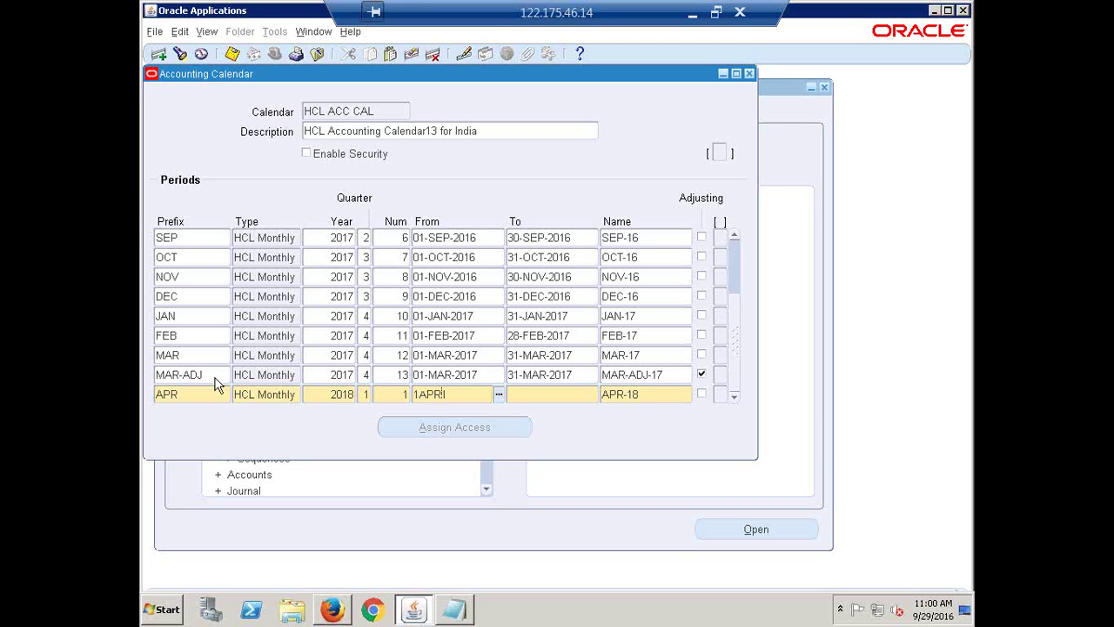
pyautogui.press('Tab')
pyautogui.write('30APP17')
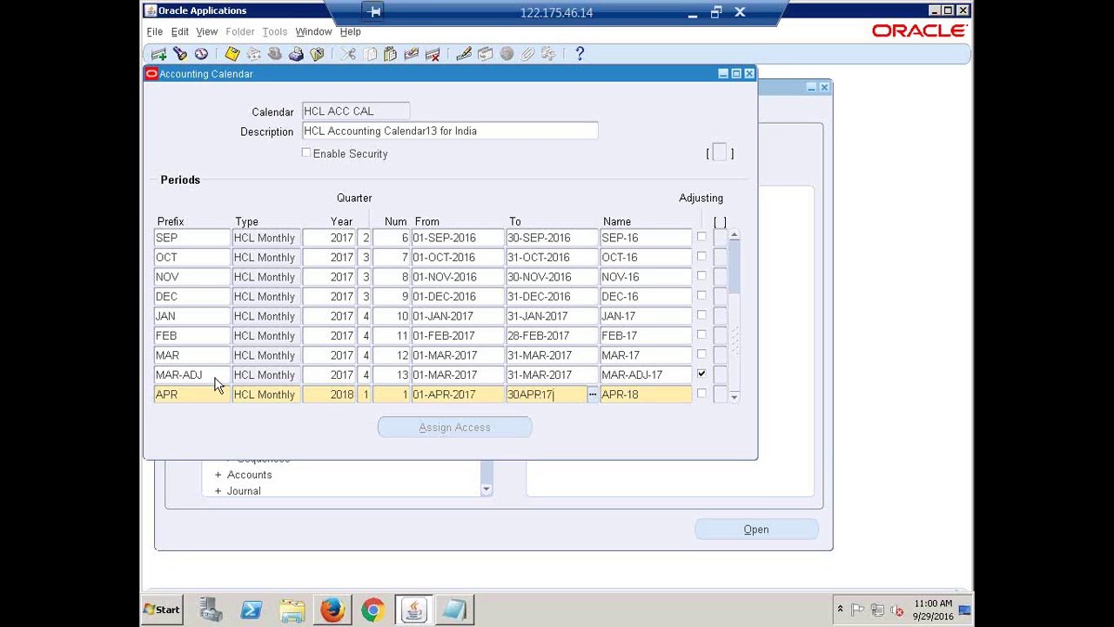
pyautogui.press('Tab')
# - Correct the suggested period name from APR-18 to APR-17
pyautogui.press('End')
pyautogui.press('BackSpace')
pyautogui.write('7')
pyautogui.press('Tab')
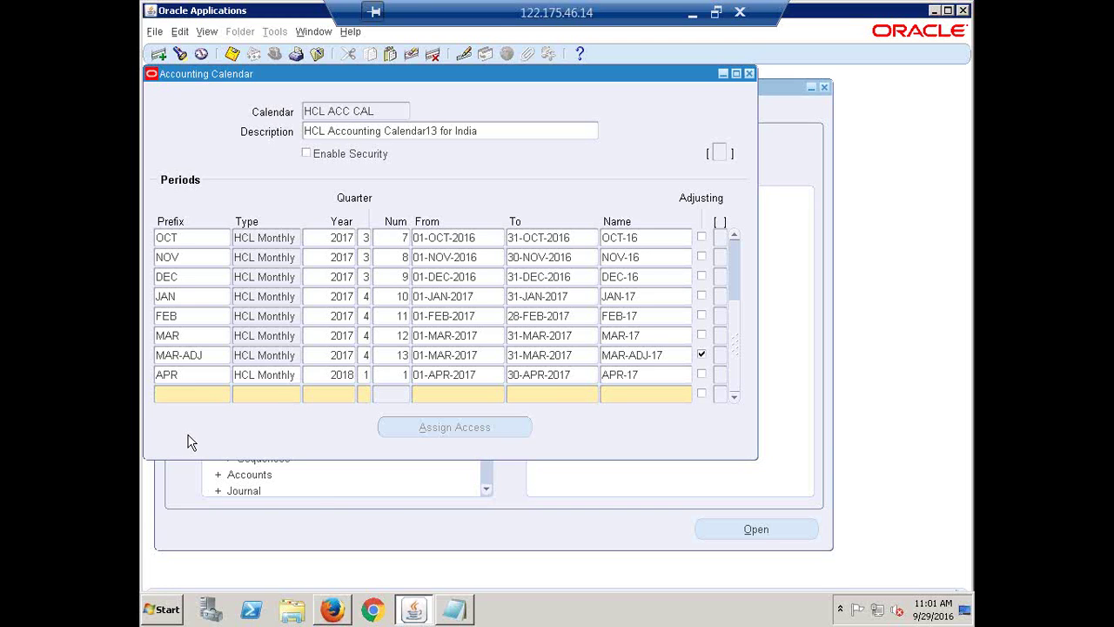
# - Discard the blank extra row and delete the APR-17 period record
pyautogui.click(188, 396)
pyautogui.press('Up')
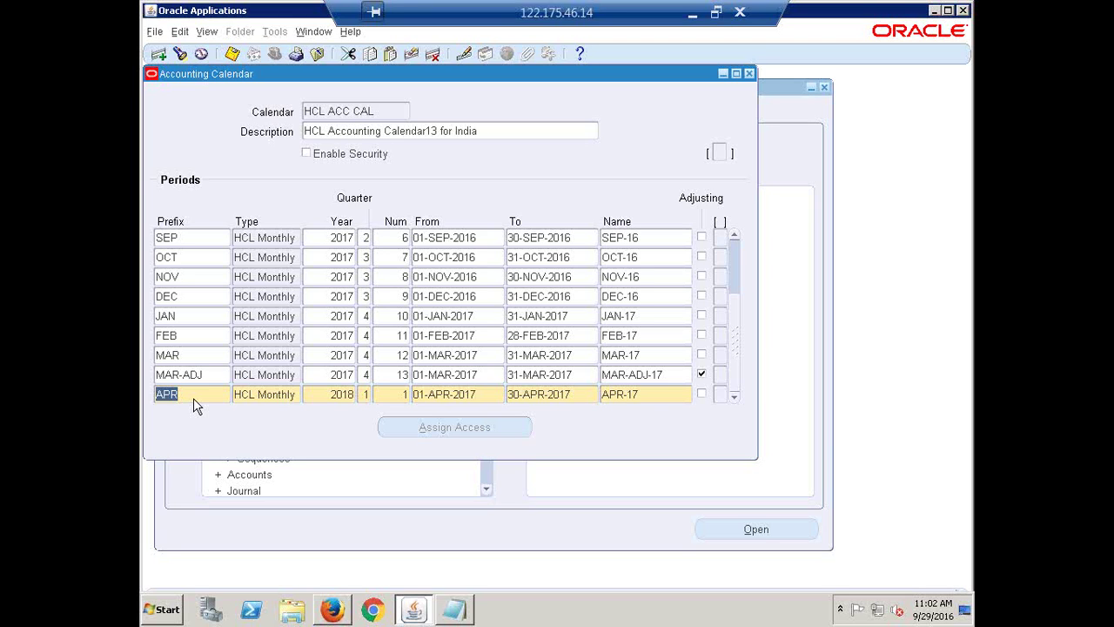
pyautogui.hotkey('ctrl', 'Up')
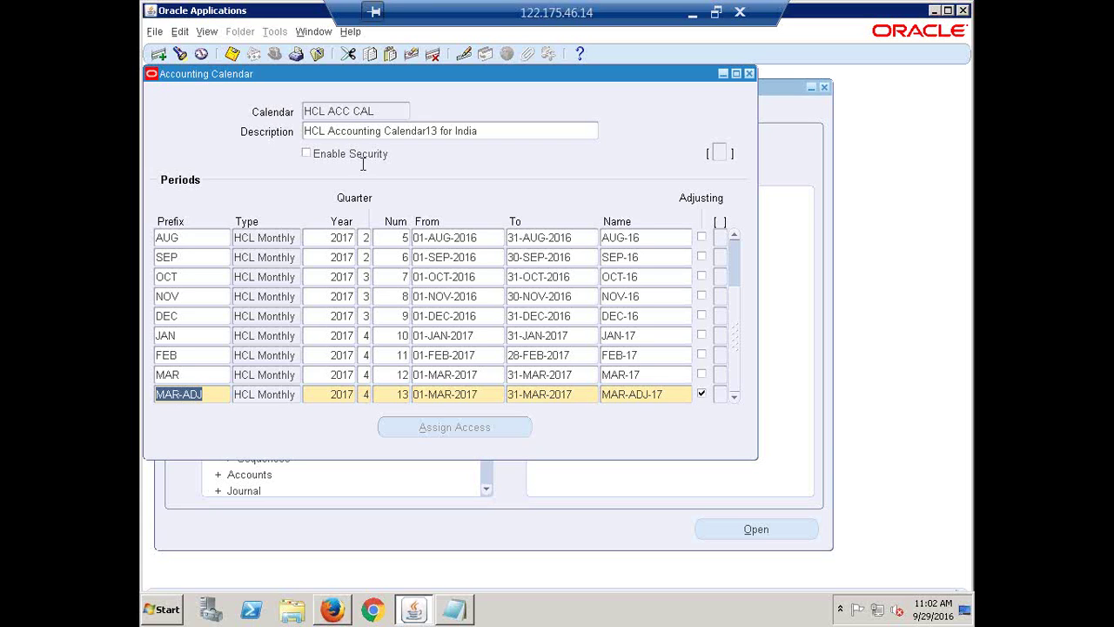
# - Reposition the HCL ACC CAL form, then close it to bring up the validation prompt
pyautogui.moveTo(406, 78); pyautogui.dragTo(472, 108)
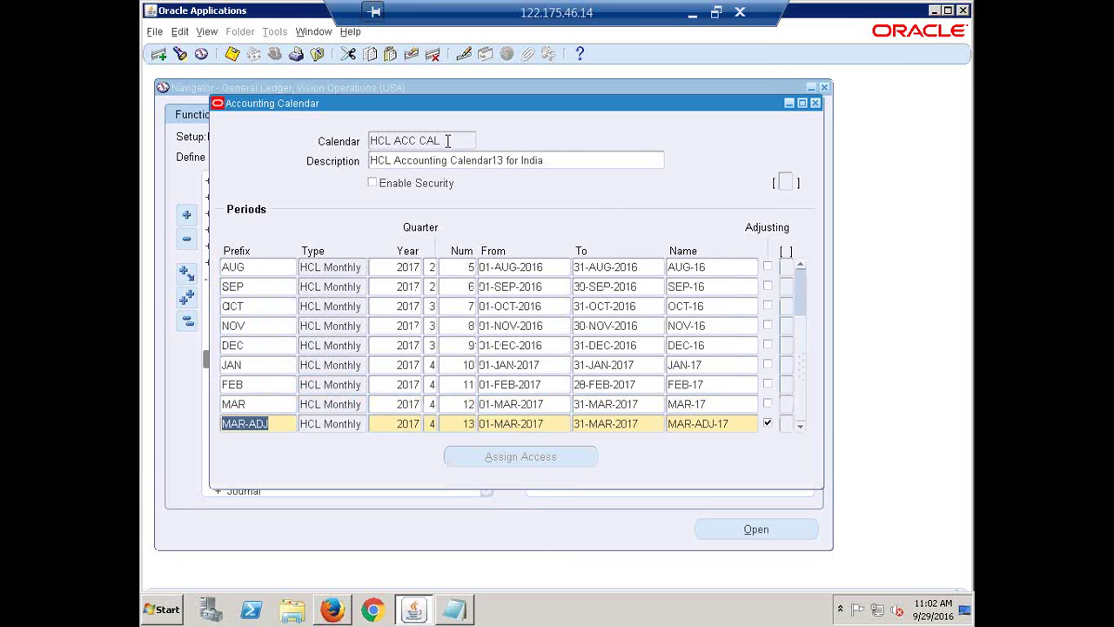
pyautogui.click(392, 423)
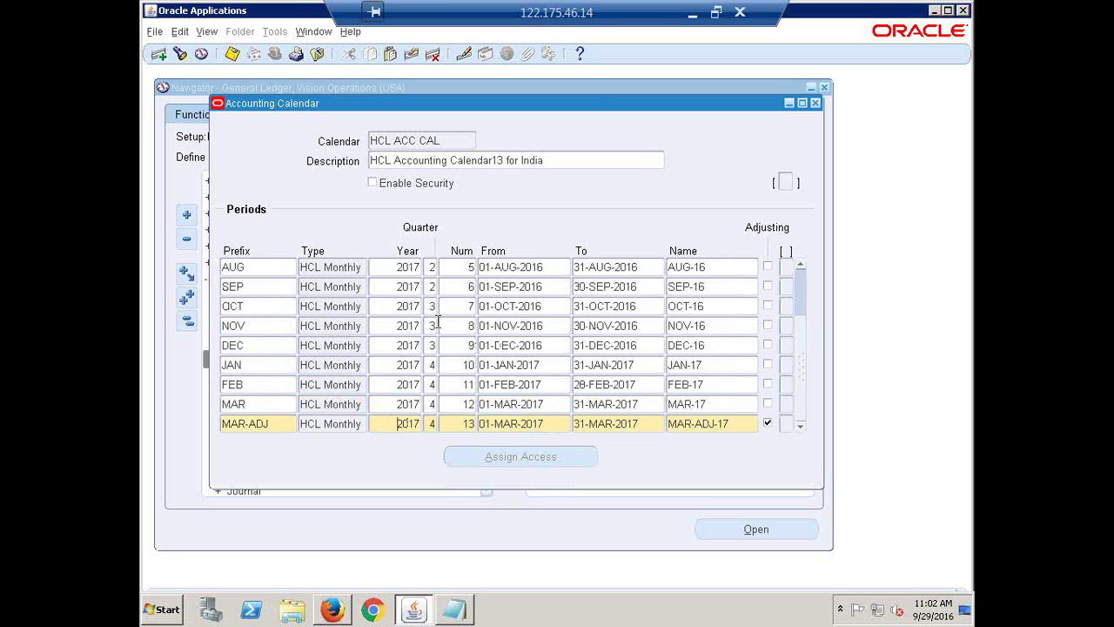
pyautogui.click(558, 159)
pyautogui.click(565, 160)
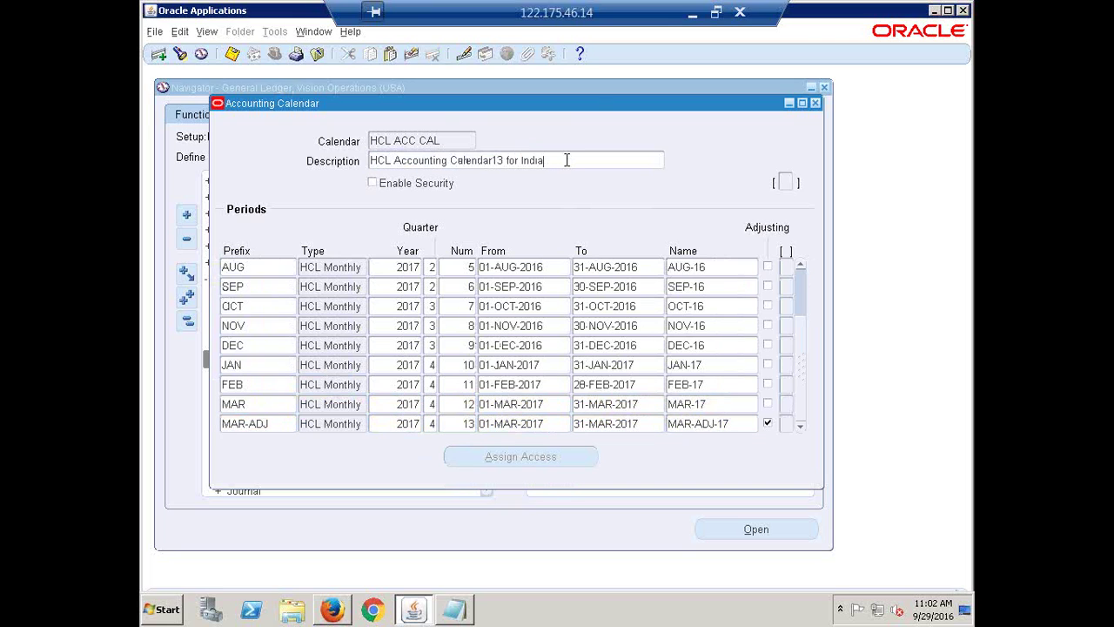
pyautogui.moveTo(579, 113); pyautogui.dragTo(557, 107)
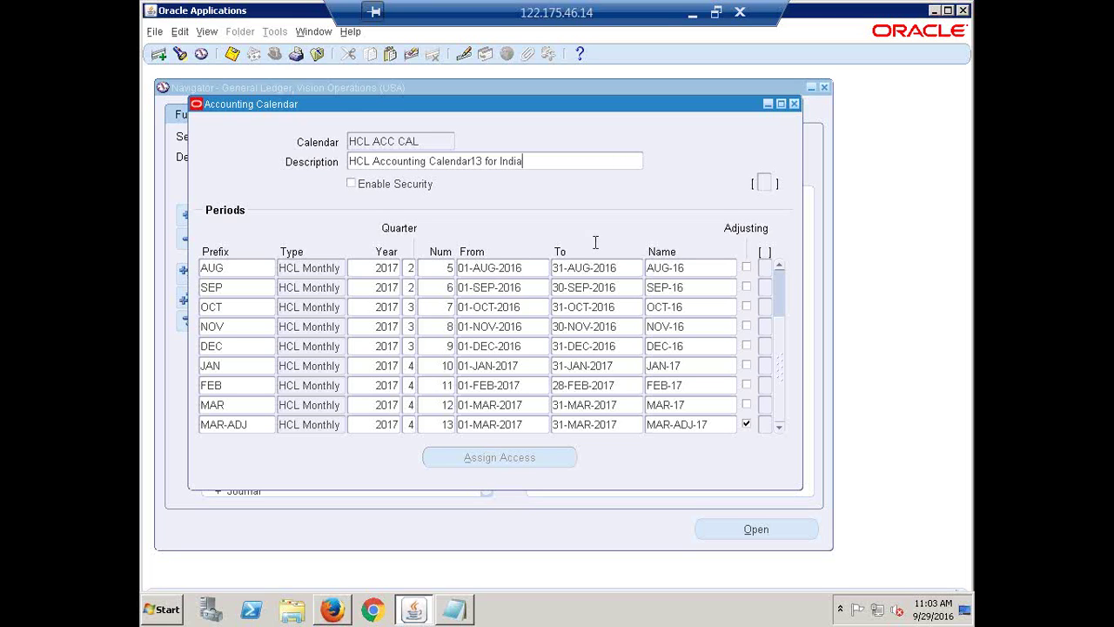
pyautogui.hotkey('ctrl', 's')
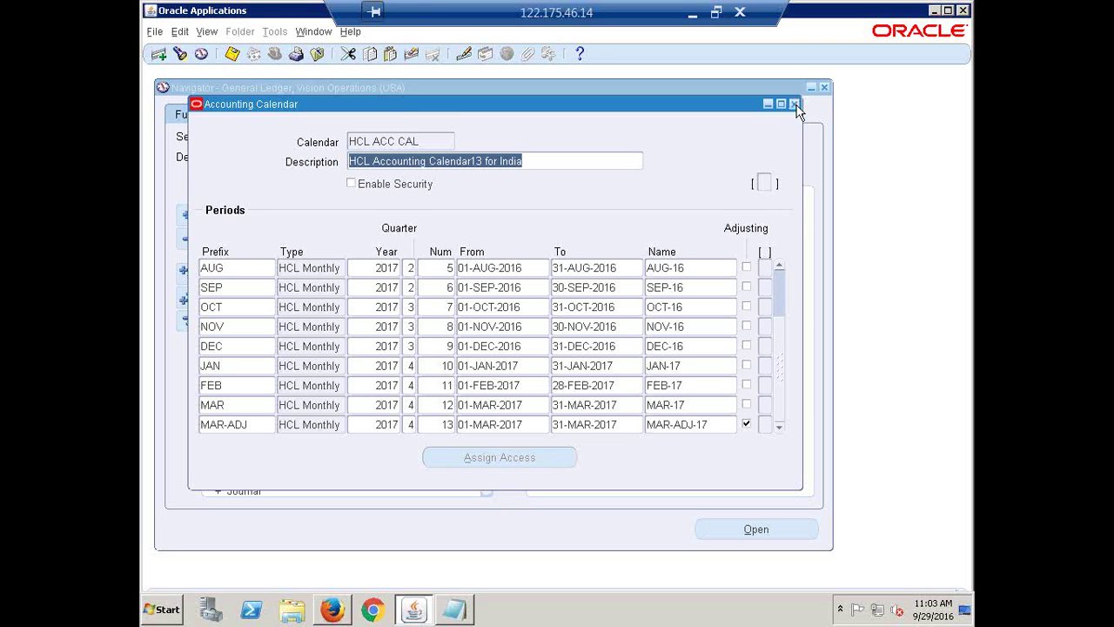
pyautogui.click(794, 104)
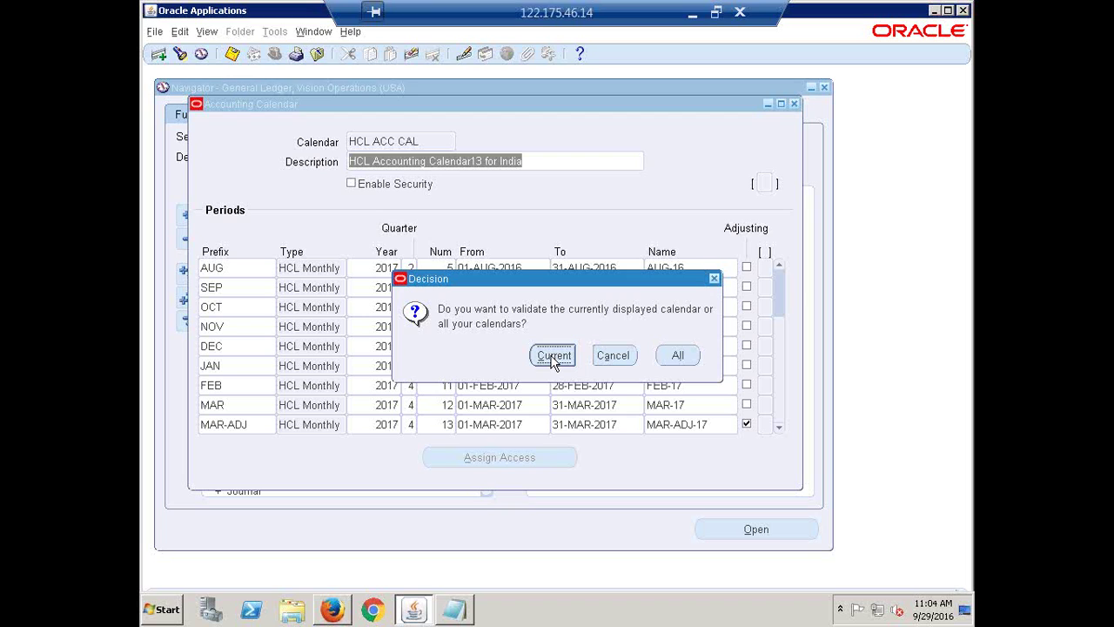
# - Choose Current to validate only HCL ACC CAL and acknowledge the submitted-request notice
pyautogui.click(554, 357)
pyautogui.click(687, 357)
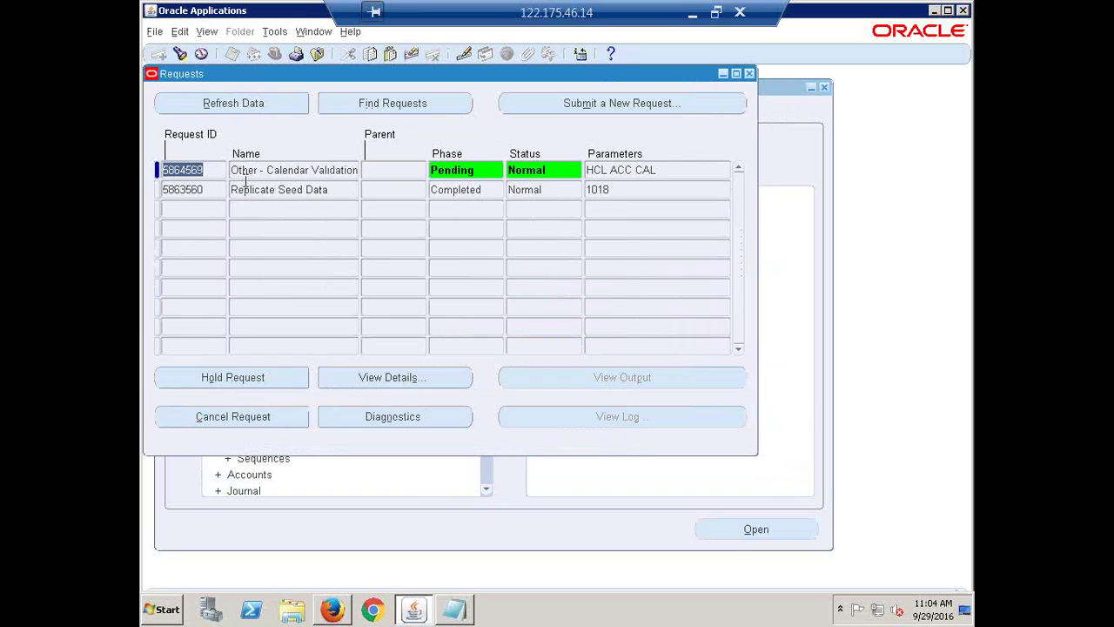
# - Select the Other - Calendar Validation request's name in the Requests window
pyautogui.click(244, 170)
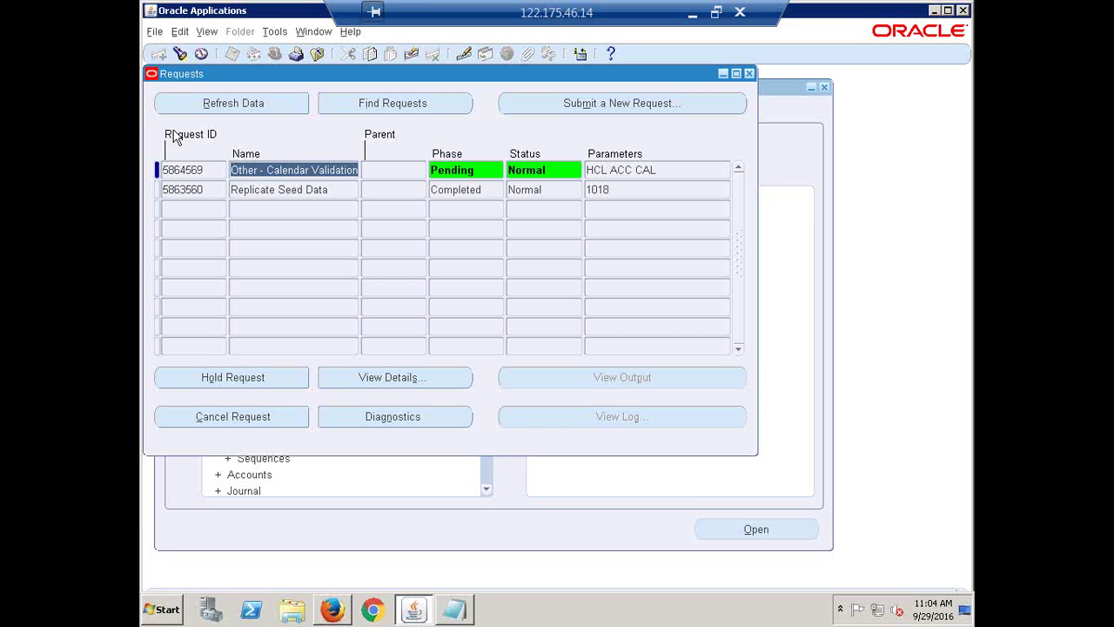
pyautogui.click(269, 172)
pyautogui.moveTo(233, 170); pyautogui.dragTo(363, 184)
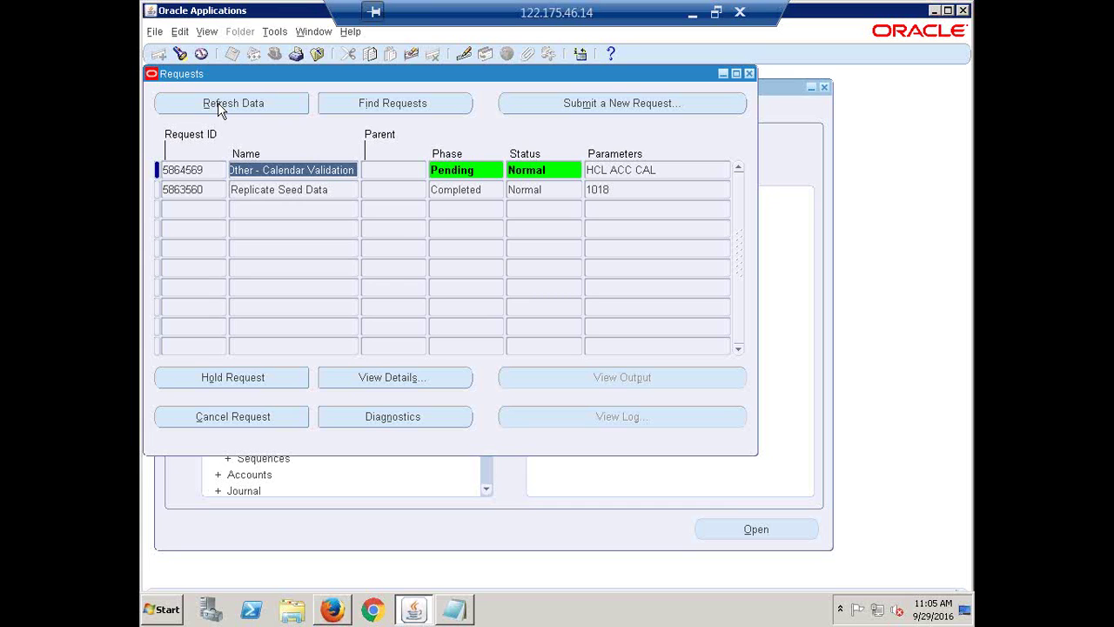
# - Refresh the request list until Calendar Validation reads Completed / Normal, then highlight the Normal status
pyautogui.click(220, 108)
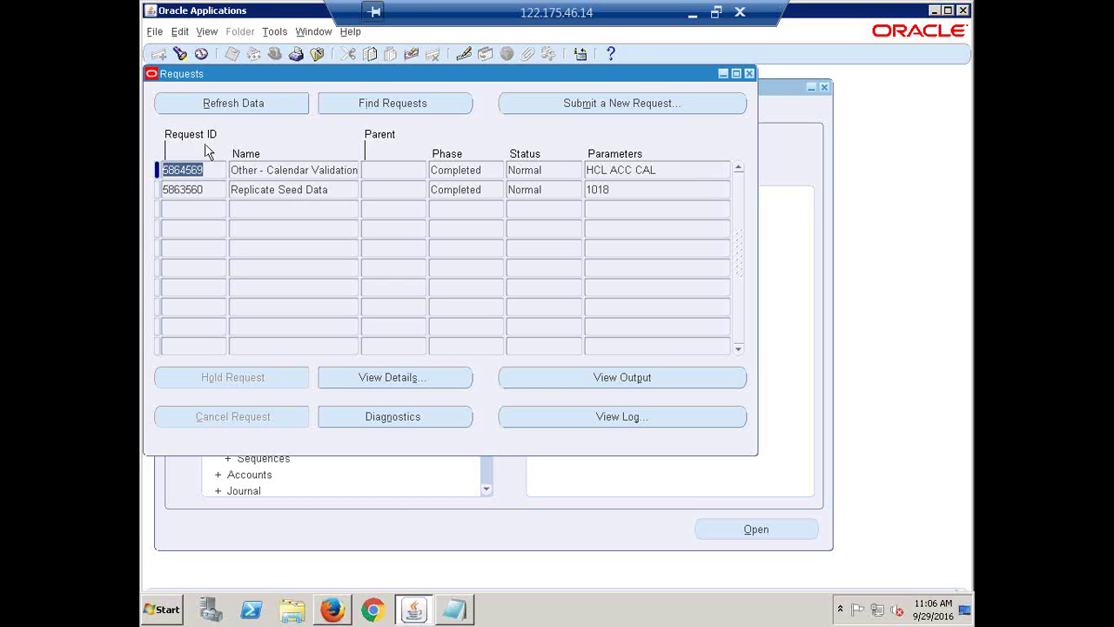
pyautogui.click(217, 102)
pyautogui.click(555, 172)
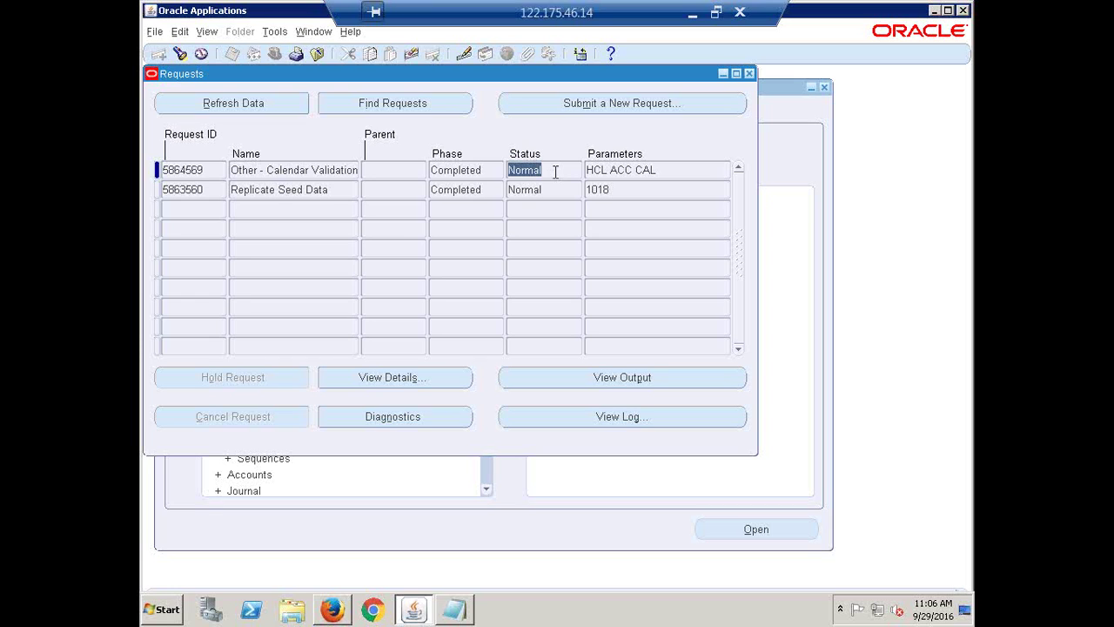
pyautogui.click(555, 171)
pyautogui.moveTo(553, 171); pyautogui.dragTo(498, 178)
pyautogui.click(546, 170)
pyautogui.moveTo(547, 169); pyautogui.dragTo(501, 172)
# - Review the HCL ACC CAL Calendar Validation output for date gaps and overlaps, then return to Requests
pyautogui.click(615, 386)
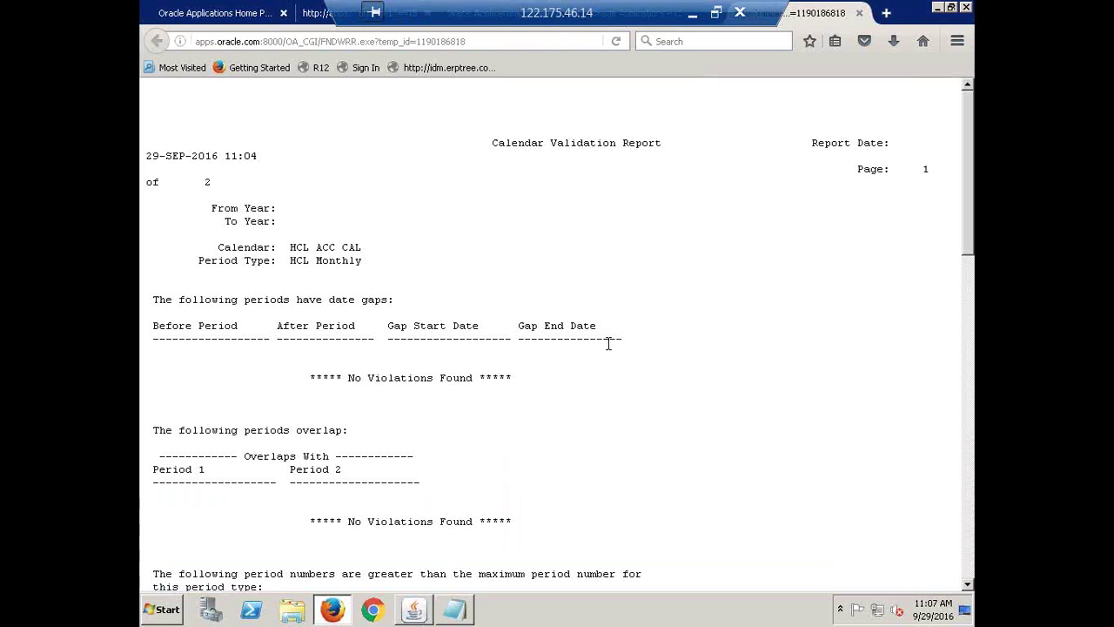
pyautogui.moveTo(153, 299); pyautogui.dragTo(331, 320)
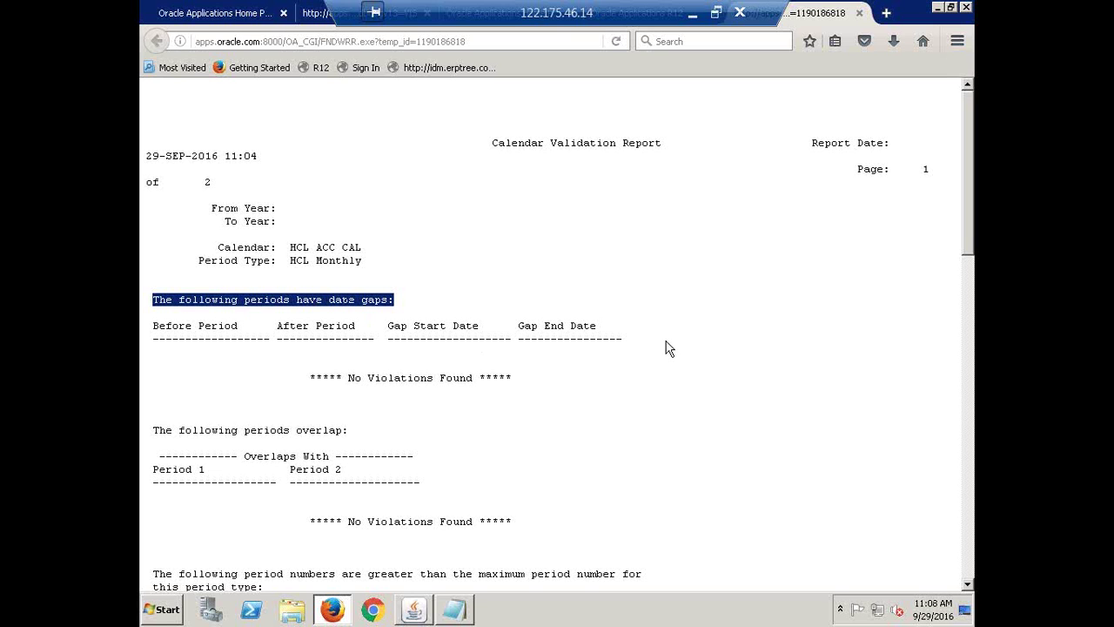
pyautogui.scroll(-4, 238, 515)
pyautogui.scroll(2, 168, 414)
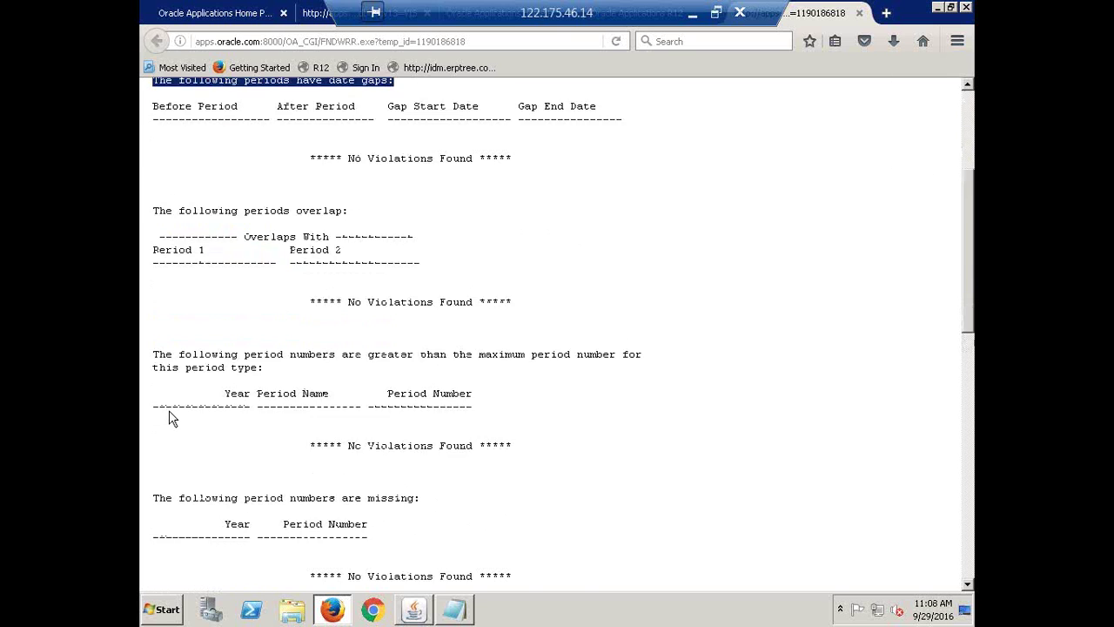
pyautogui.scroll(3, 171, 418)
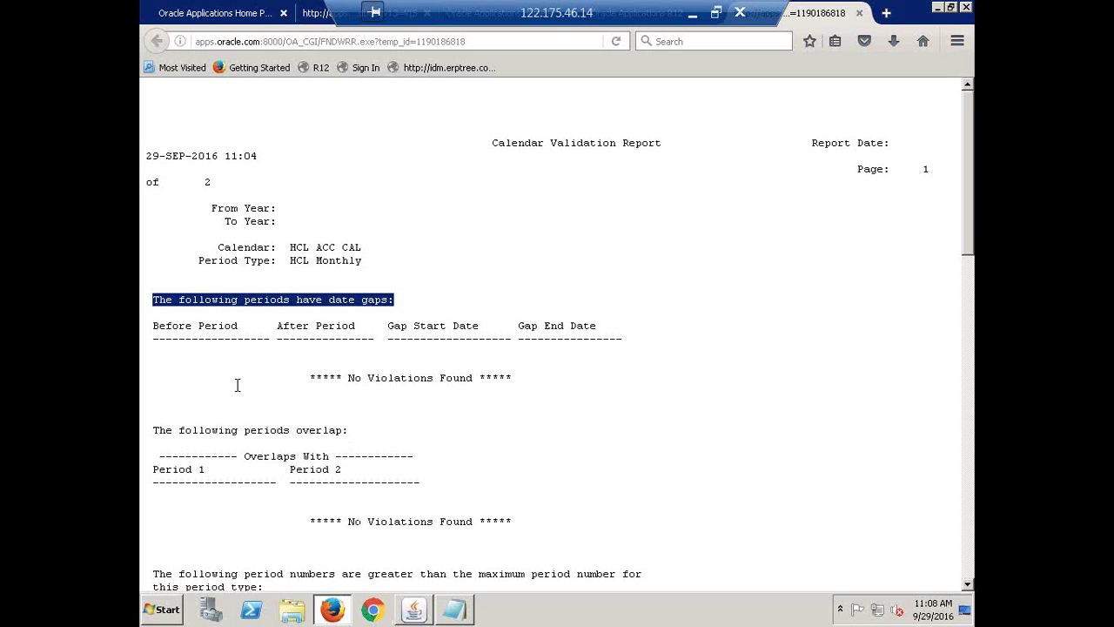
pyautogui.click(421, 618)
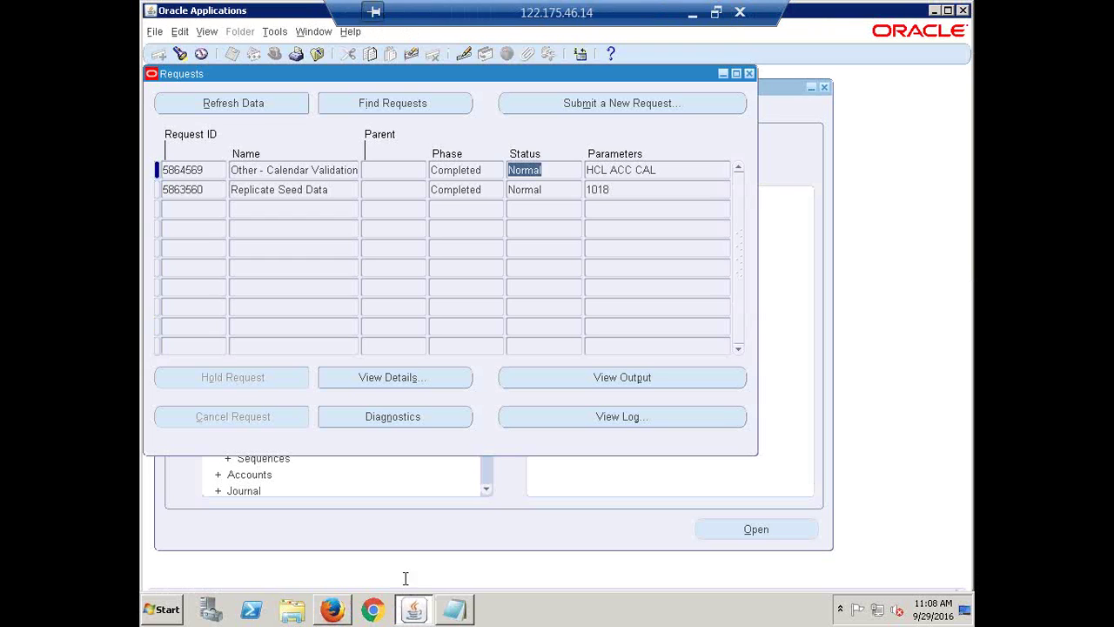
# - Close the Requests window to return to the General Ledger Navigator
pyautogui.click(751, 74)
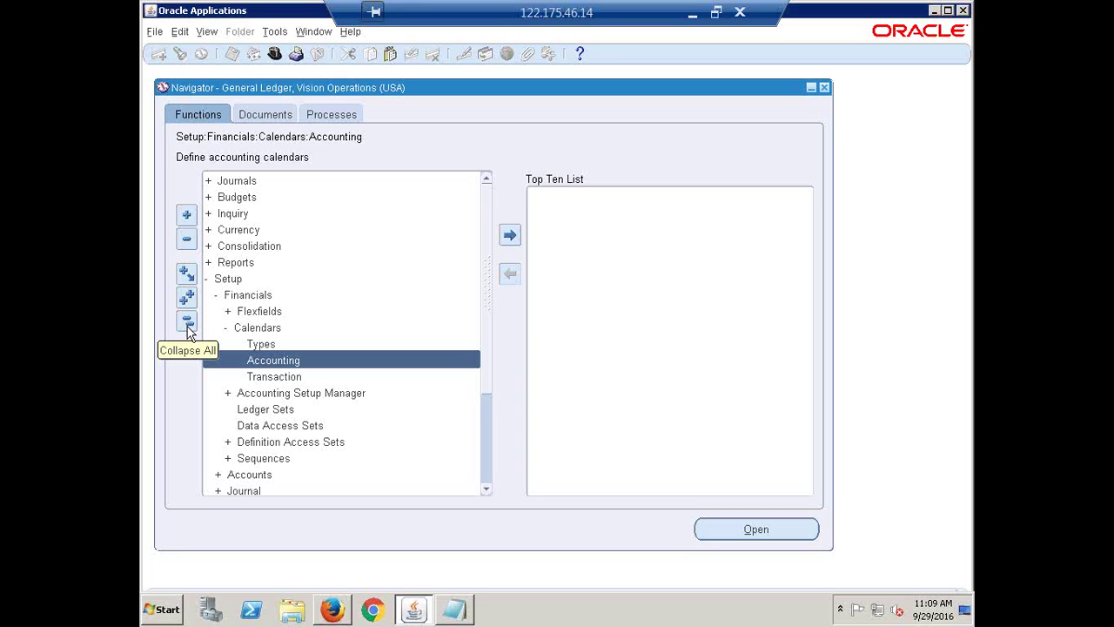
# - Collapse the Navigator function tree to top-level groups and bring the Notepad notes forward
pyautogui.click(187, 323)
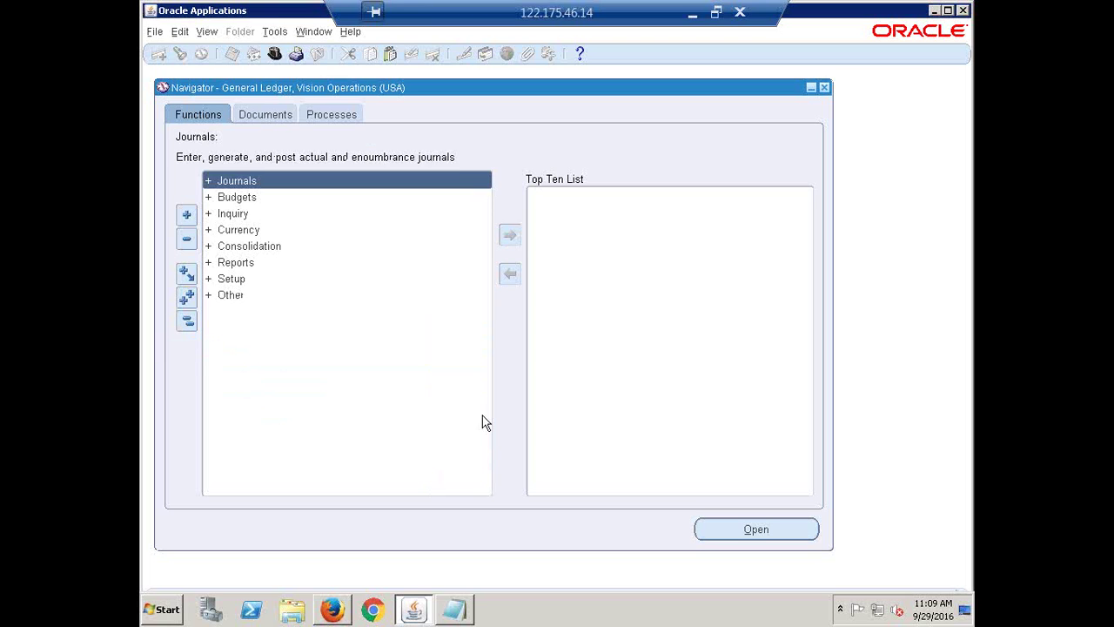
pyautogui.click(465, 616)
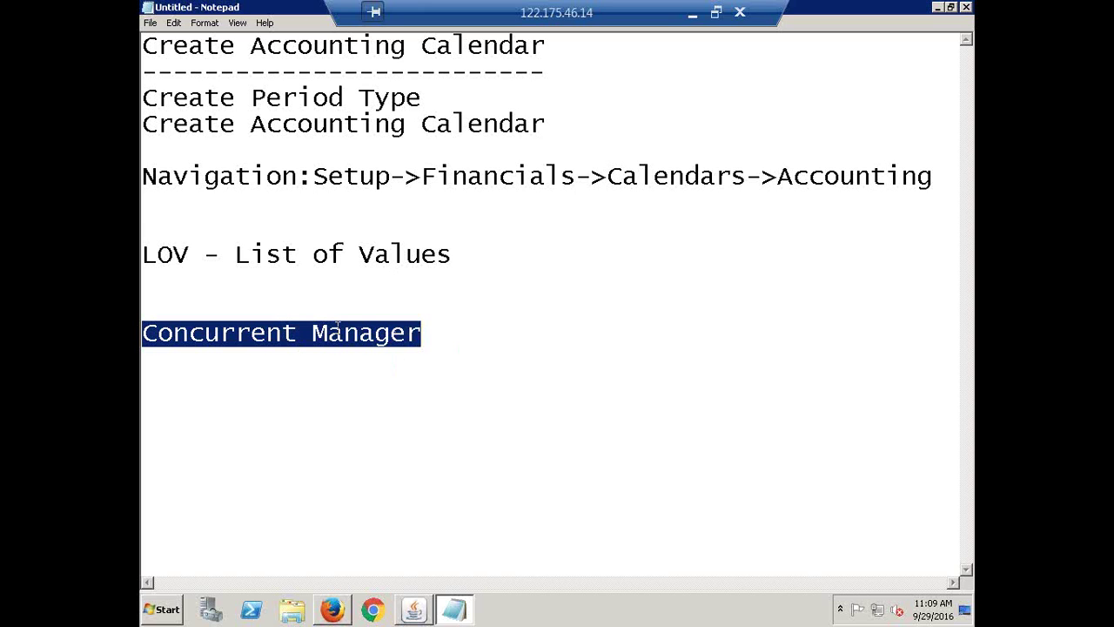
# - Place the caret after the Concurrent Manager line, then switch back to Oracle Applications
pyautogui.click(441, 340)
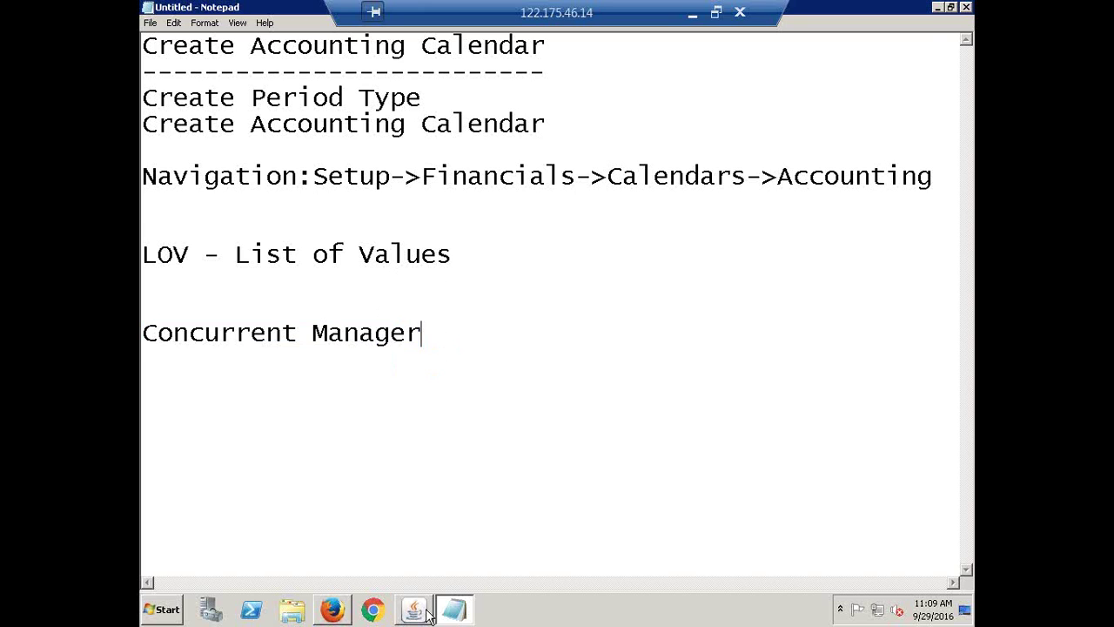
pyautogui.click(428, 614)
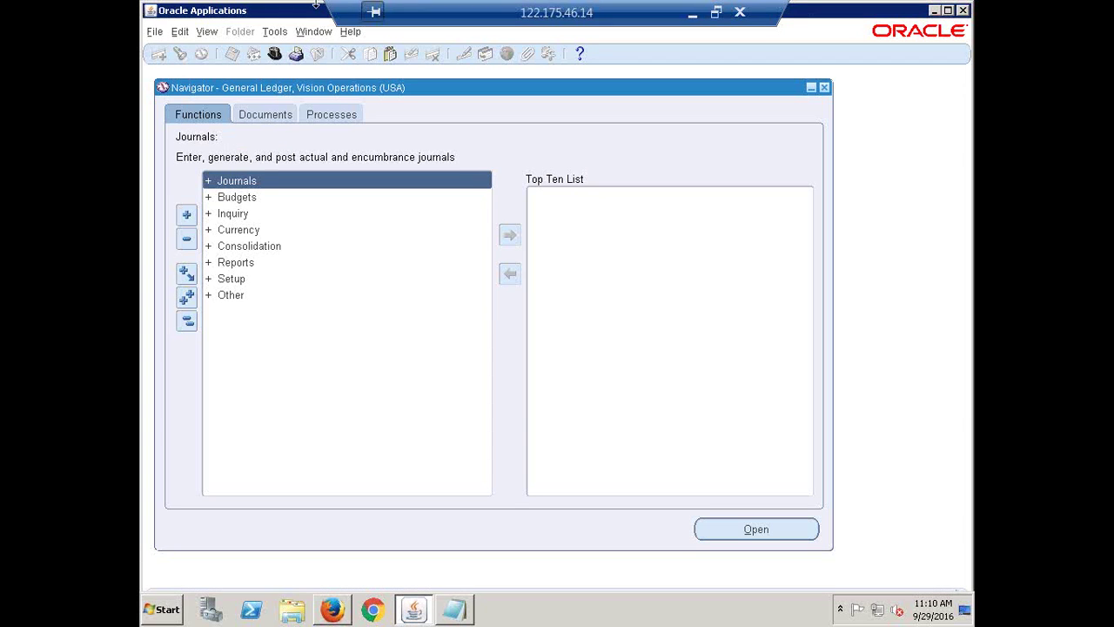
# - Reopen the Requests window through View > Requests, finding all my requests
pyautogui.click(206, 35)
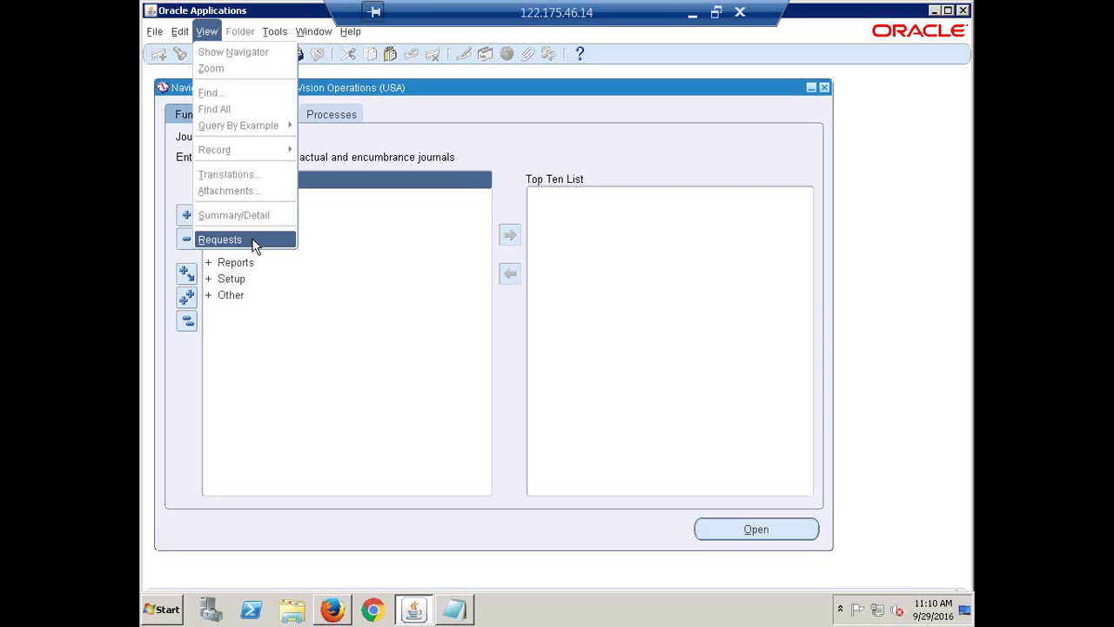
pyautogui.click(233, 240)
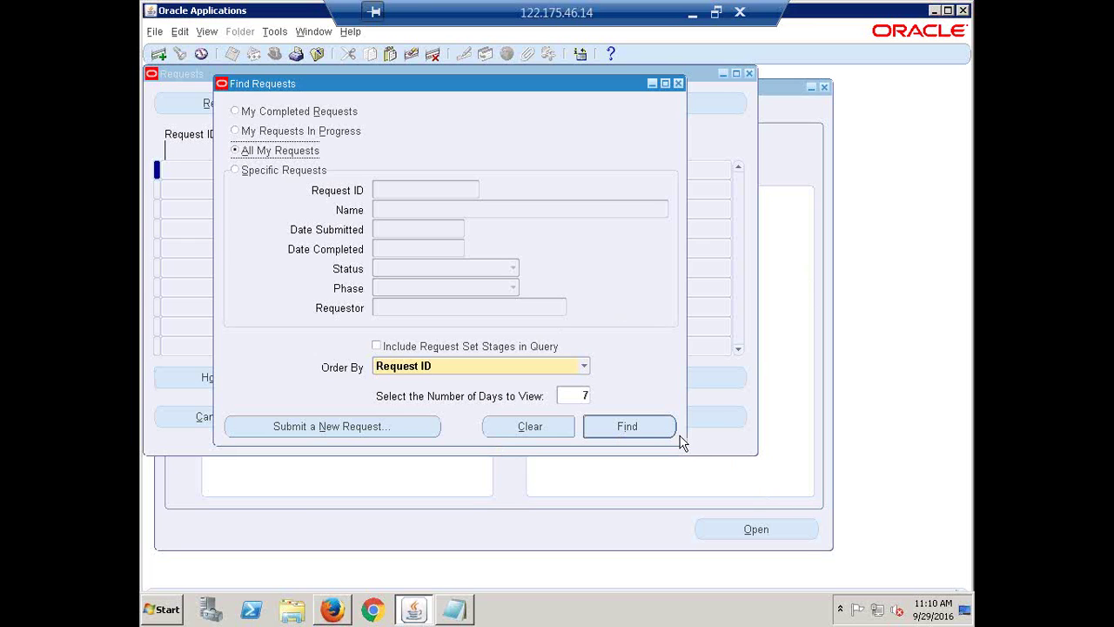
pyautogui.click(624, 428)
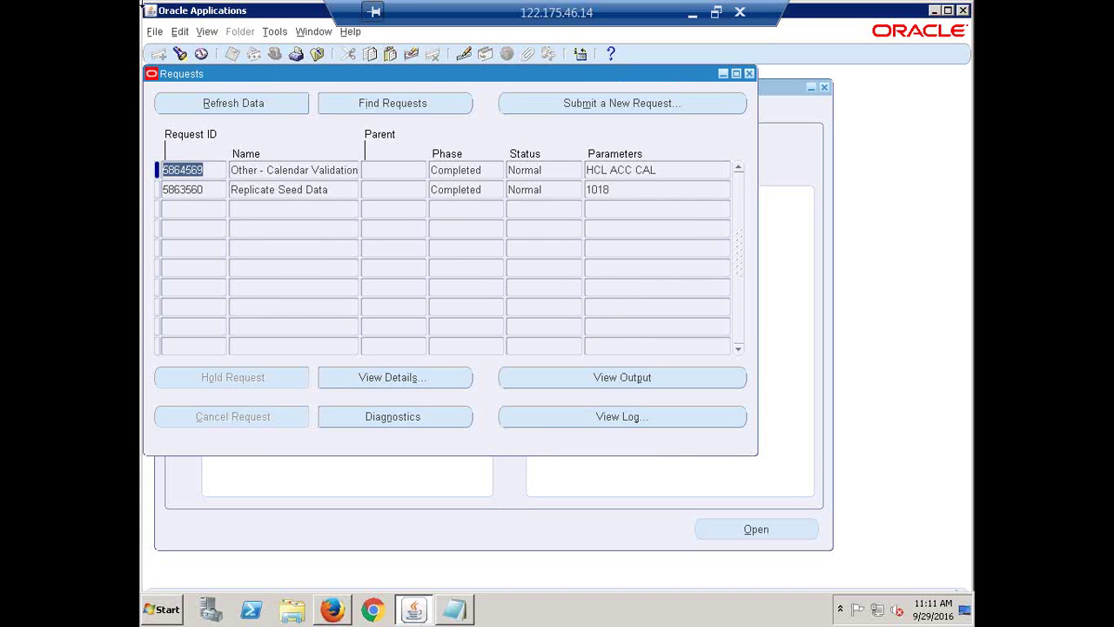
# - Open a second Requests window listing all my requests and move it down and right
pyautogui.click(207, 32)
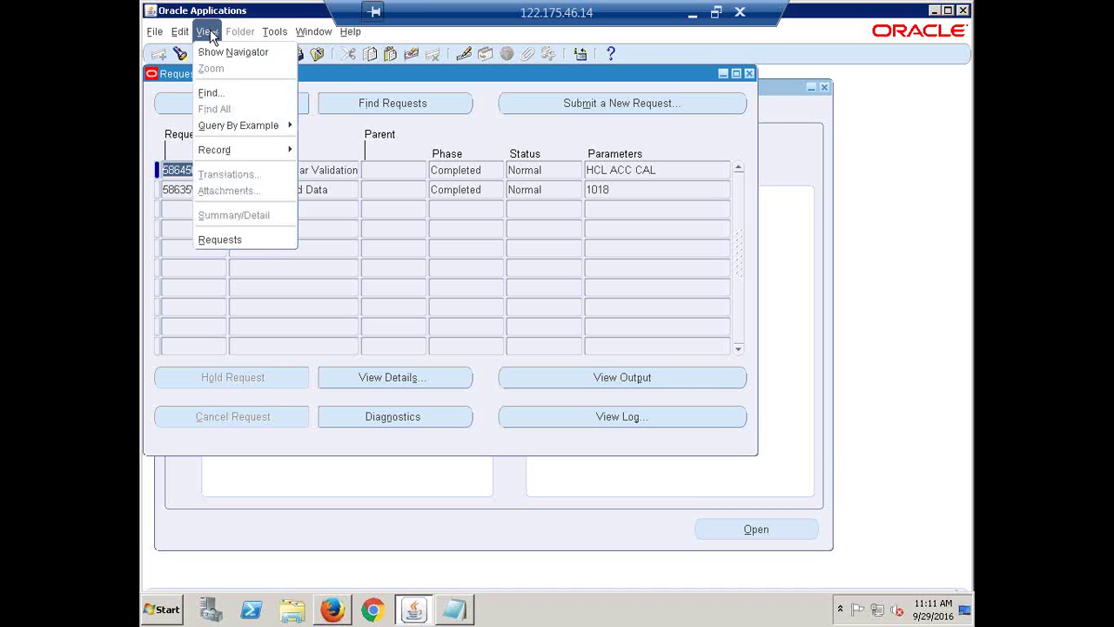
pyautogui.click(247, 237)
pyautogui.click(638, 425)
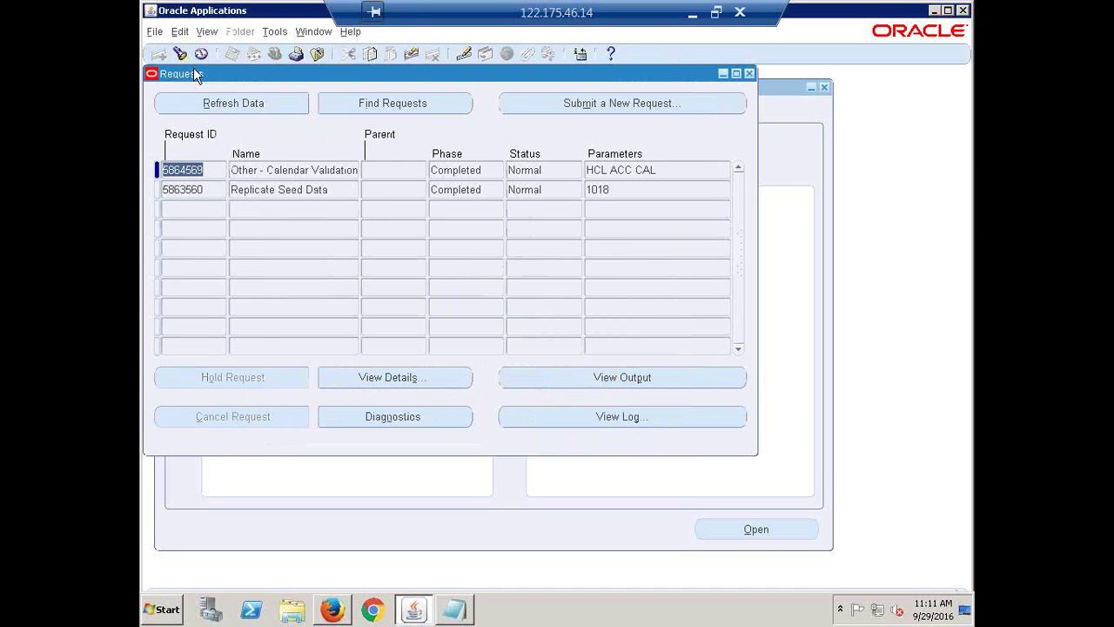
pyautogui.moveTo(209, 80); pyautogui.dragTo(269, 127)
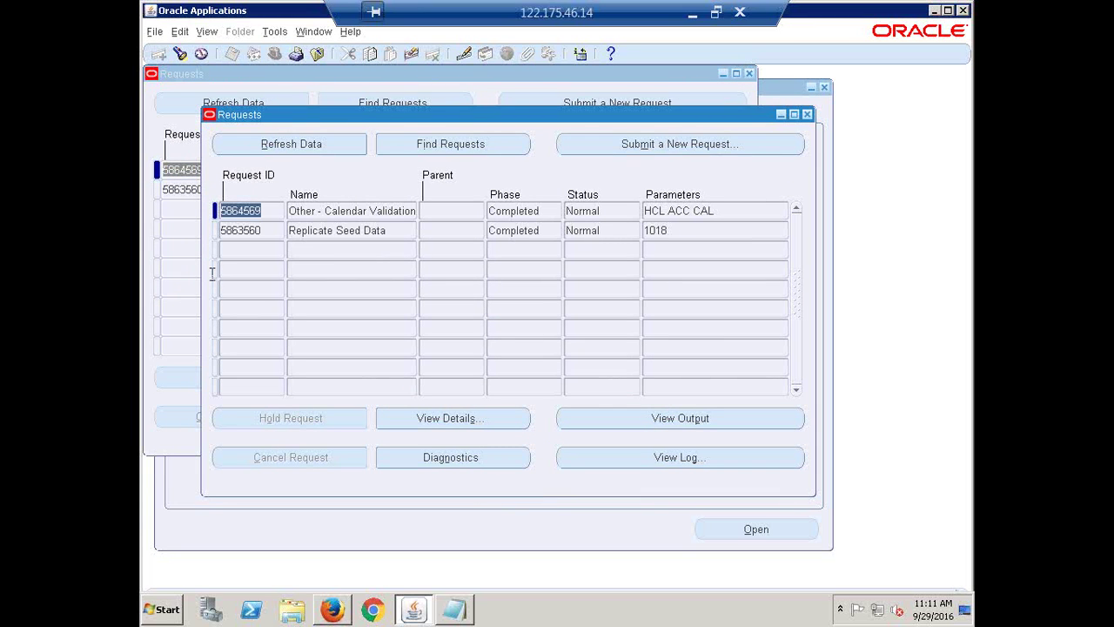
# - Select the Replicate Seed Data request, then bring Notepad to the front
pyautogui.click(331, 210)
pyautogui.click(343, 231)
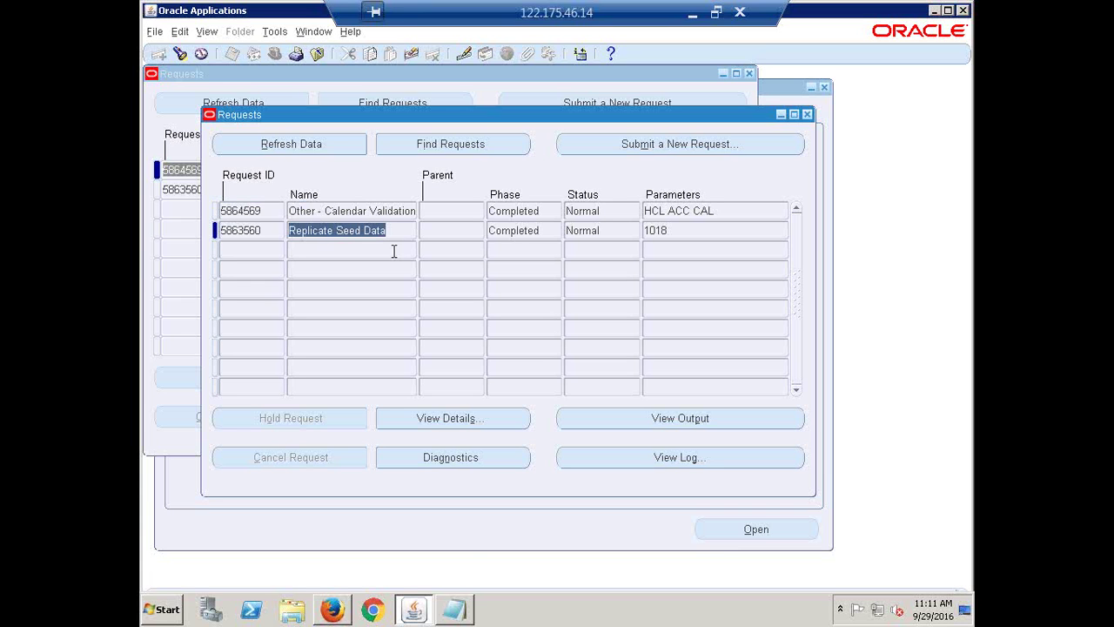
pyautogui.click(466, 617)
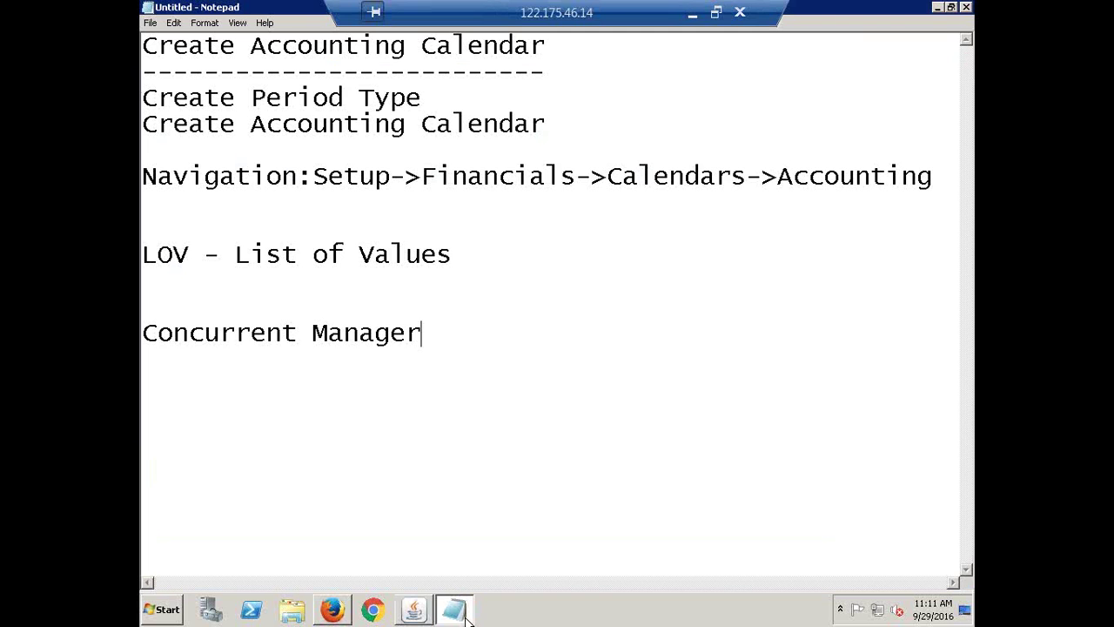
# - Add the note 'SRS = Standard Request Submition', then close the duplicate Oracle Requests window
pyautogui.press('Return')
pyautogui.press('Return')
pyautogui.write('SRS = ')
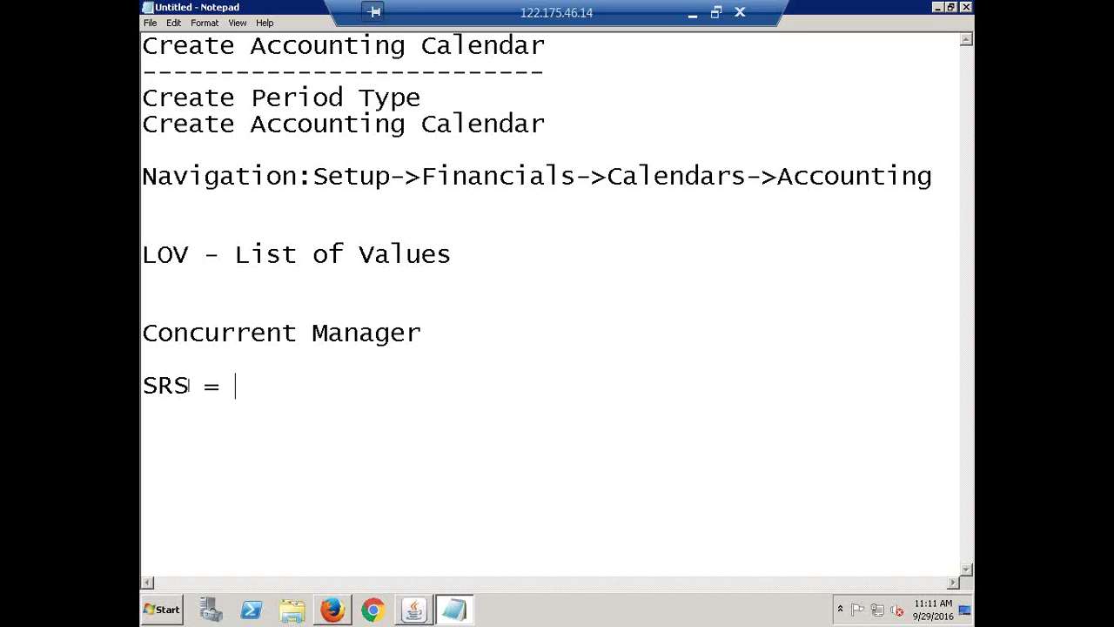
pyautogui.write('Standard Re')
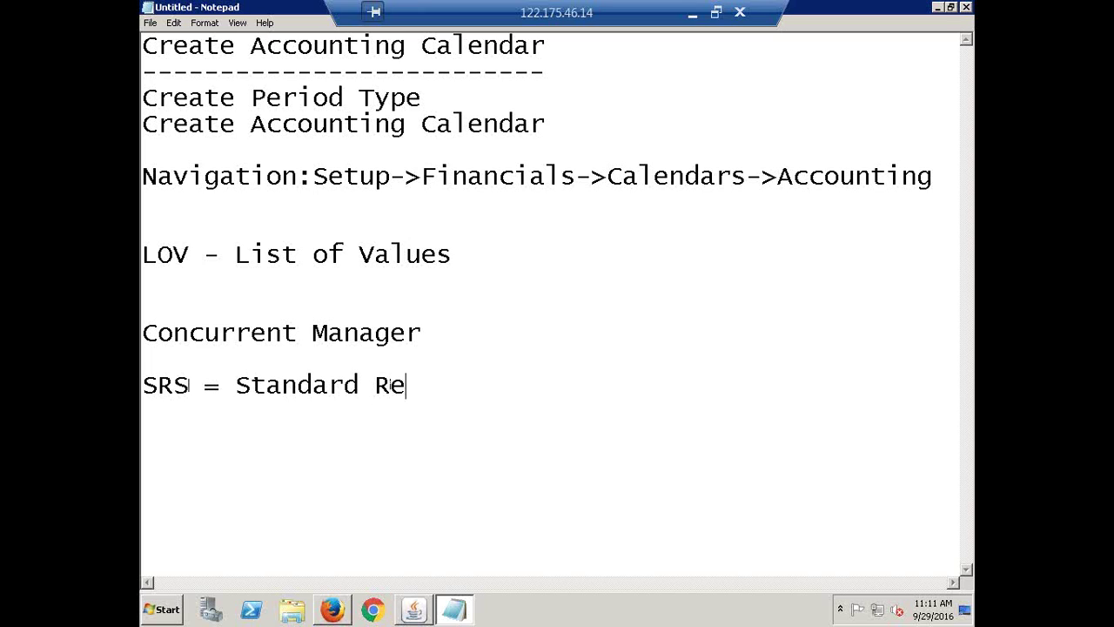
pyautogui.write('quest Submition')
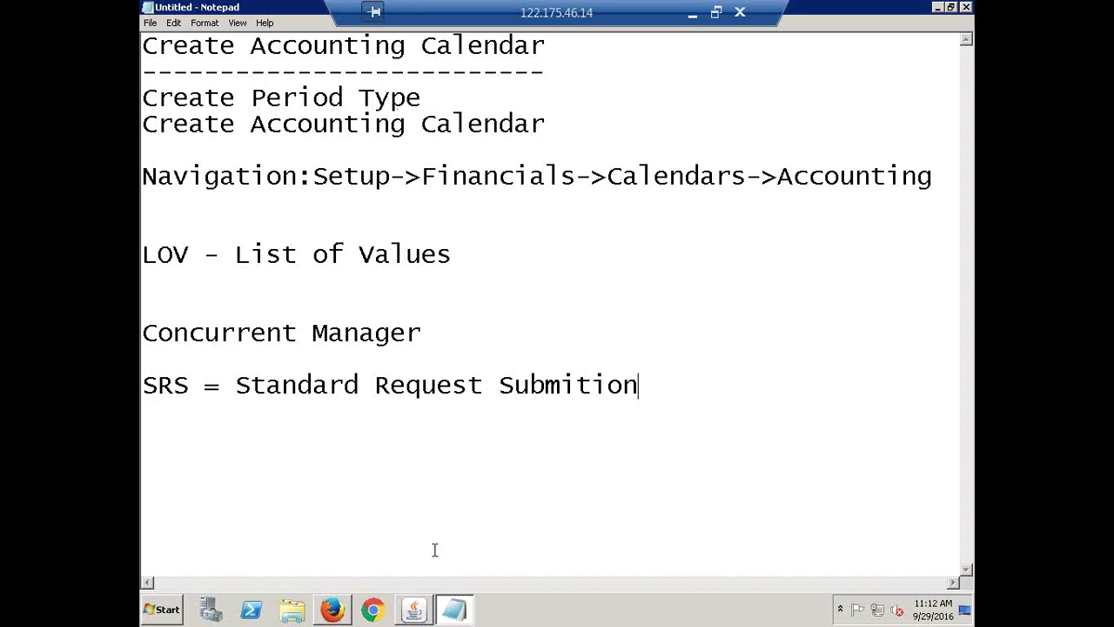
pyautogui.click(414, 612)
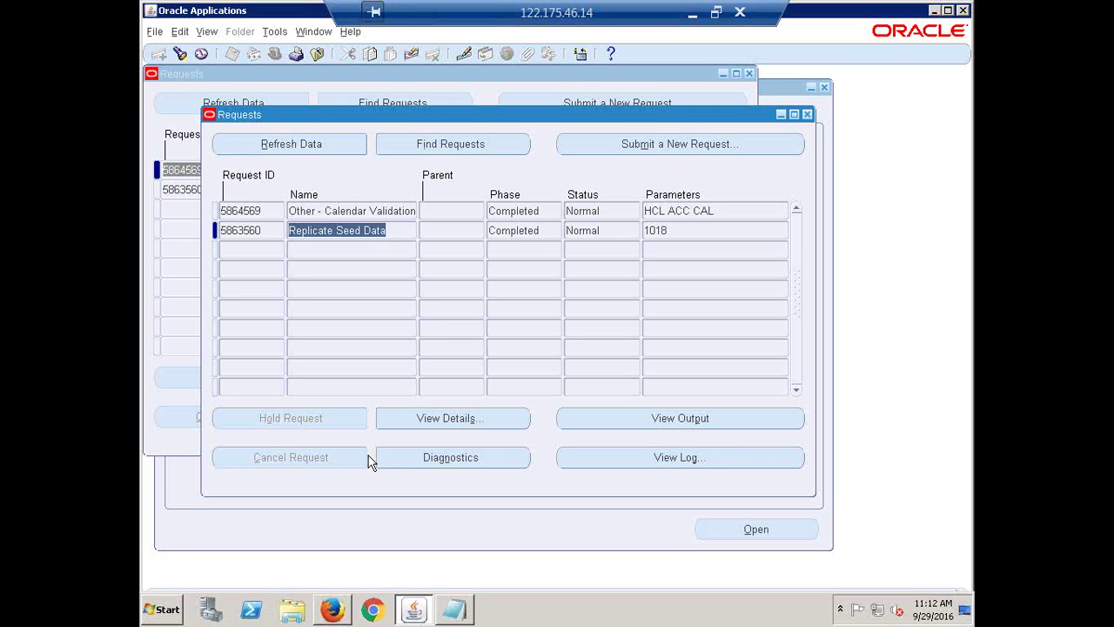
pyautogui.click(807, 115)
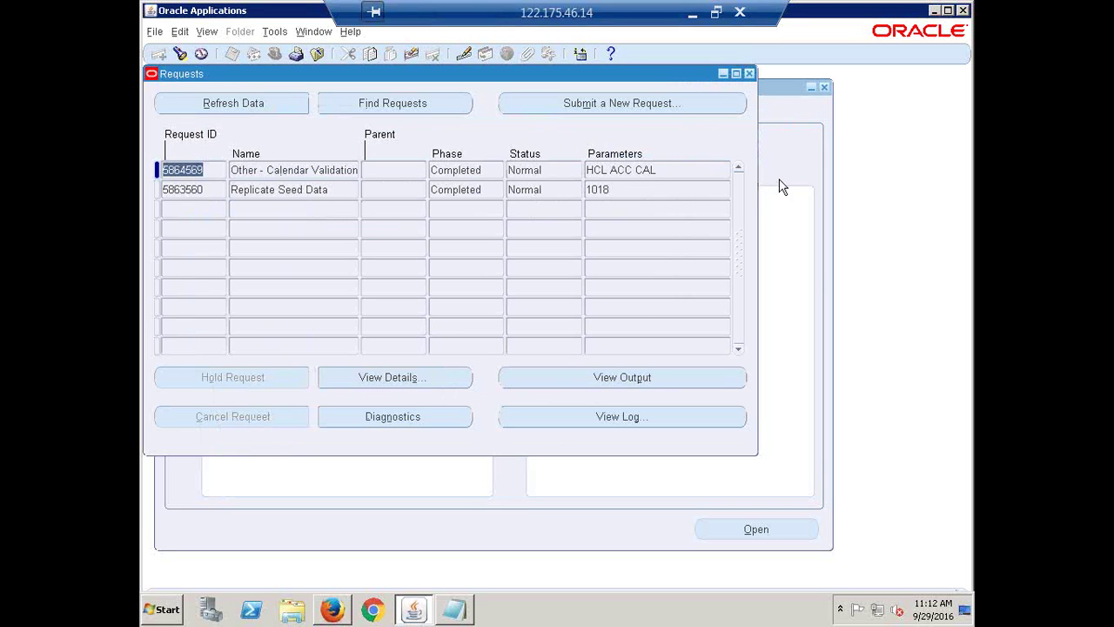
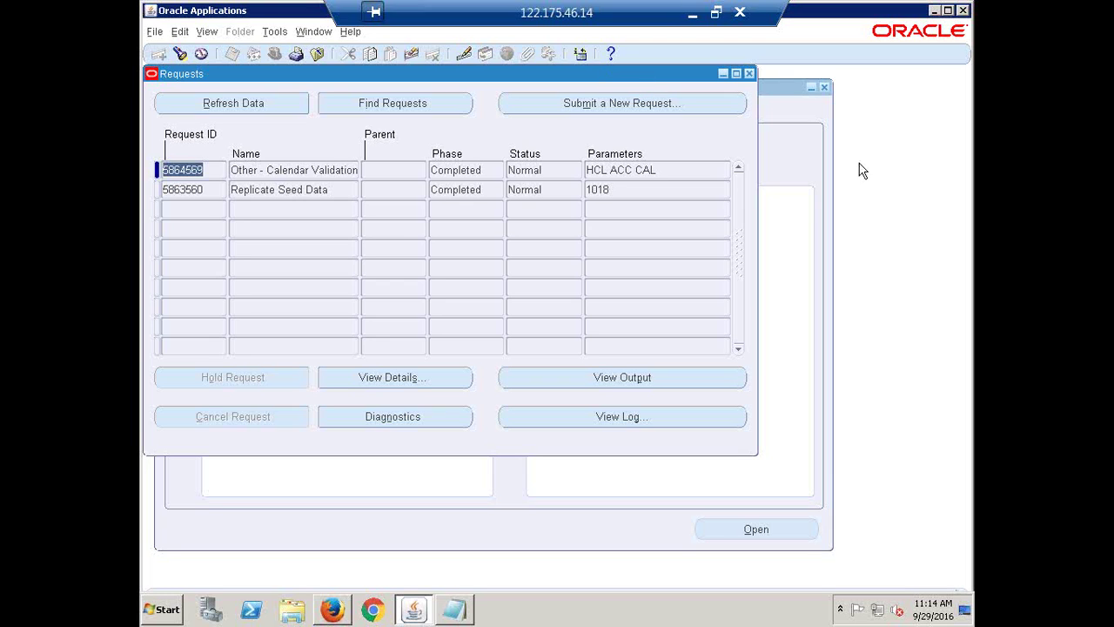
# - Close the Requests window and nudge the General Ledger Navigator window slightly
pyautogui.click(748, 73)
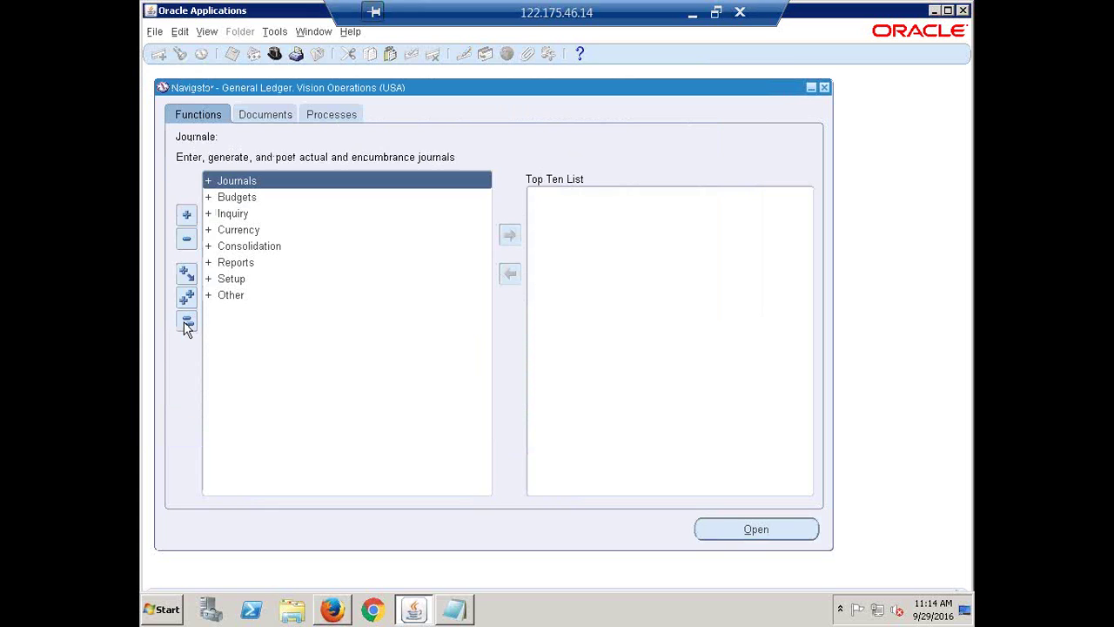
pyautogui.moveTo(253, 91); pyautogui.dragTo(242, 84)
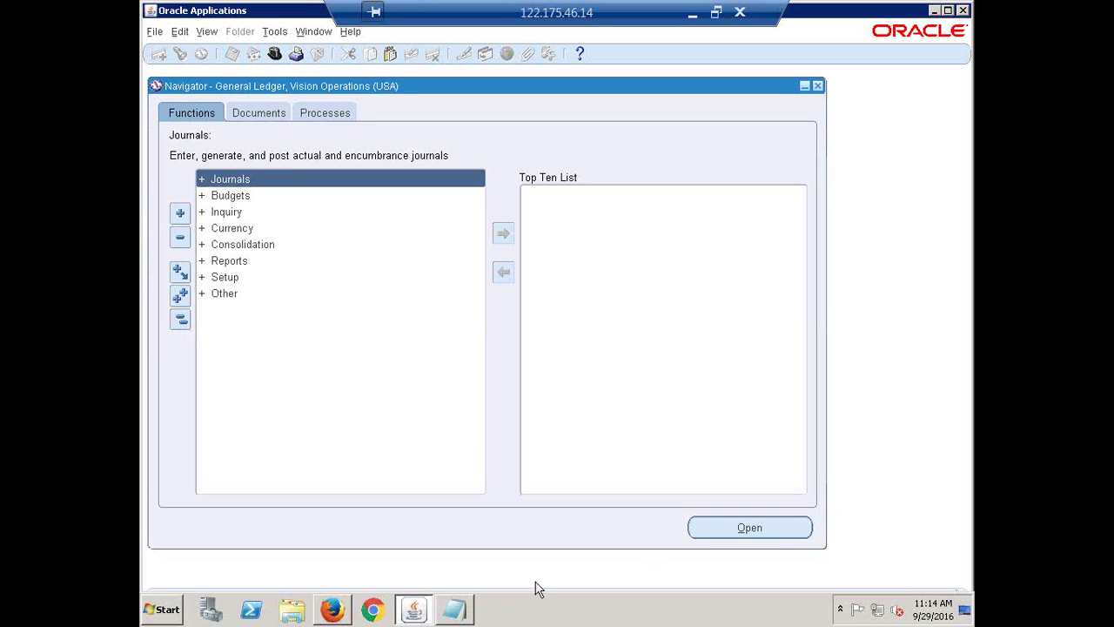
# - Bring the calendar setup notes forward and start a new line below them
pyautogui.click(461, 618)
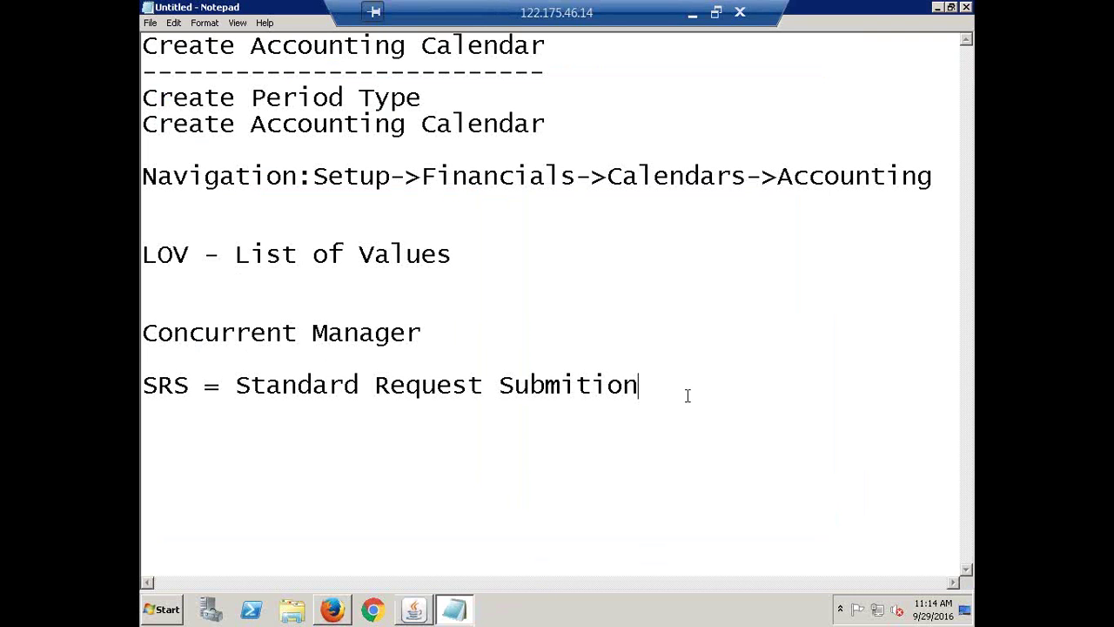
pyautogui.press('Return')
pyautogui.press('Return')
# - Return to the Navigator and open Setup > Financials > Calendars > Accounting
pyautogui.click(418, 613)
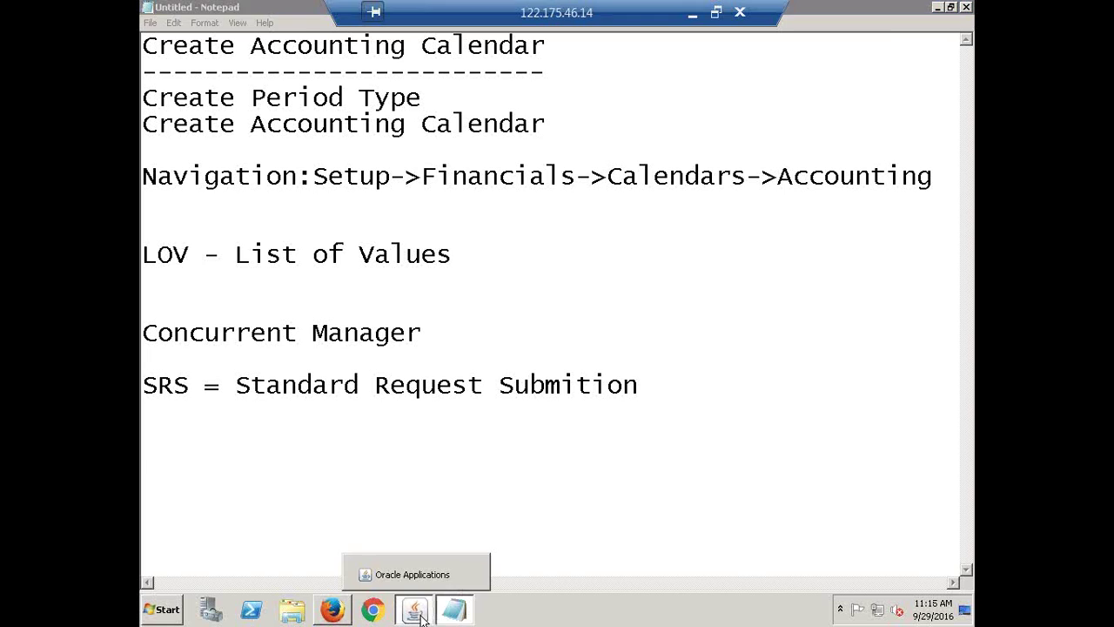
pyautogui.click(419, 613)
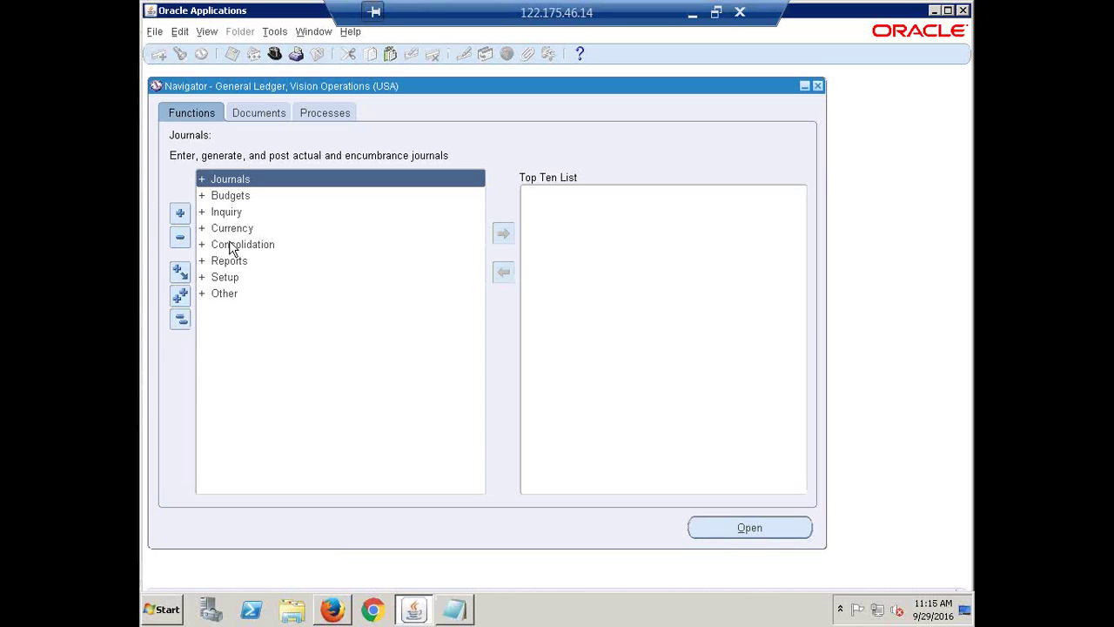
pyautogui.doubleClick(223, 277)
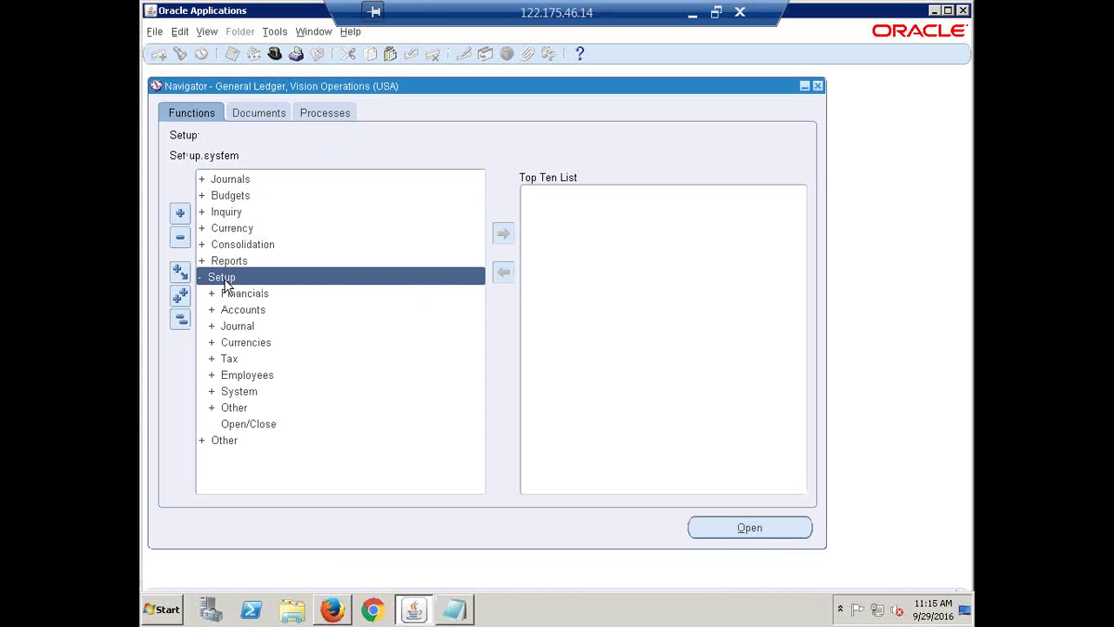
pyautogui.doubleClick(248, 296)
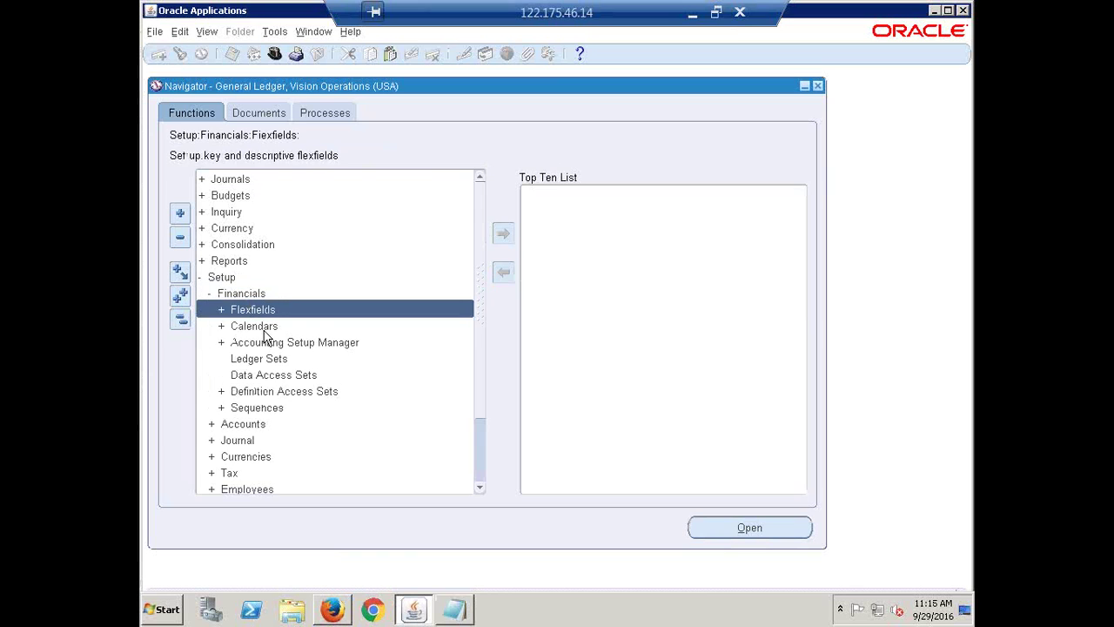
pyautogui.doubleClick(261, 329)
pyautogui.doubleClick(271, 358)
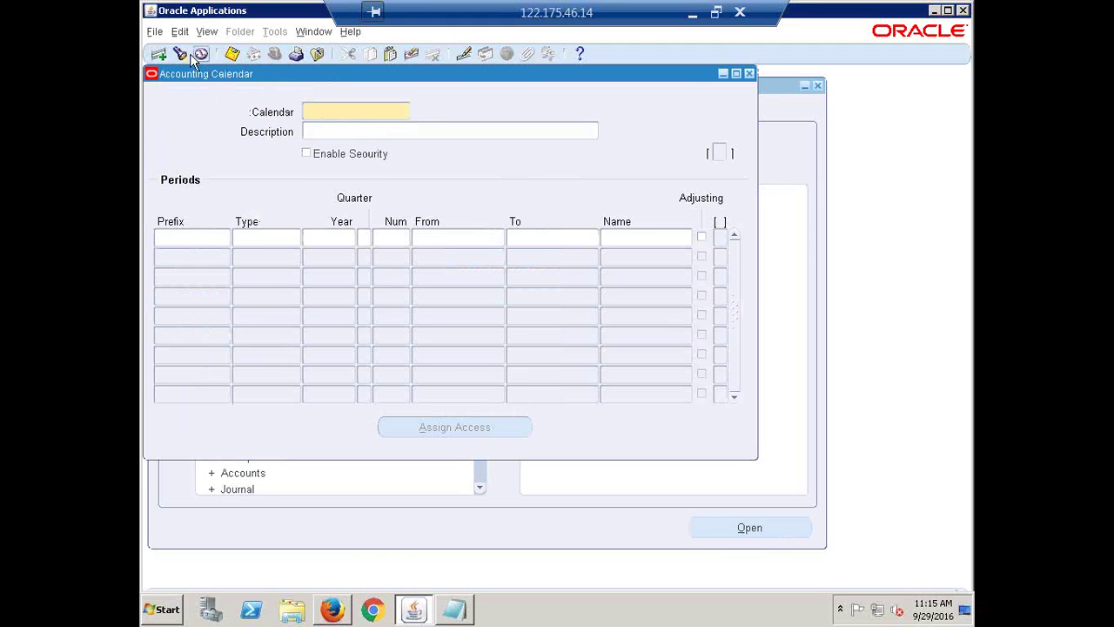
# - Find calendar HCL ACC CAL with search h% and select the JUL period's To date
pyautogui.click(180, 55)
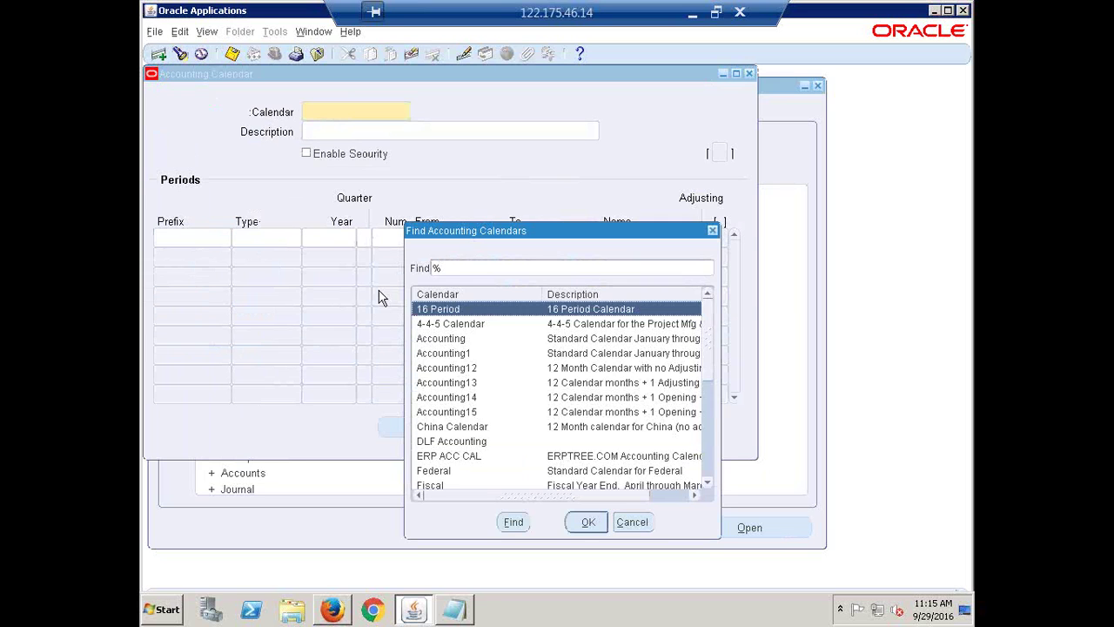
pyautogui.write('h')
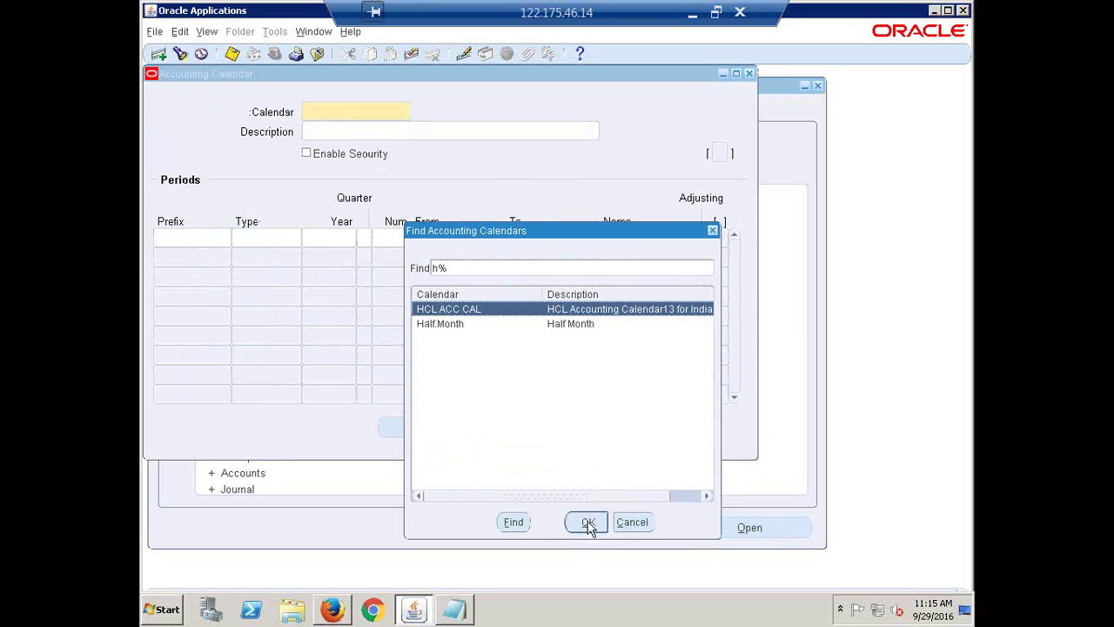
pyautogui.click(587, 523)
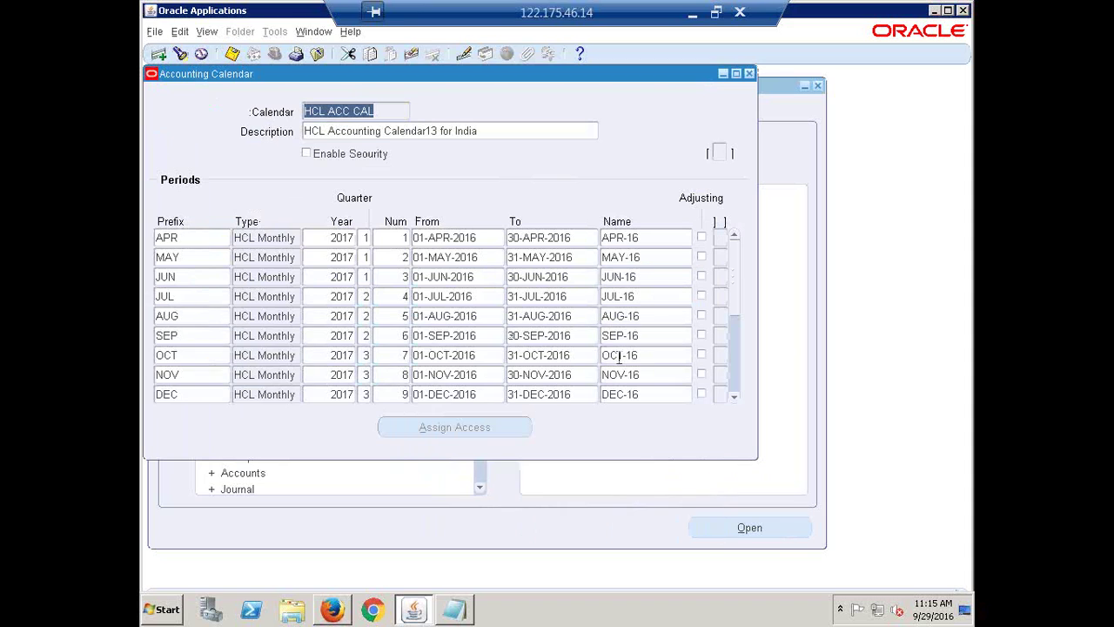
pyautogui.click(518, 297)
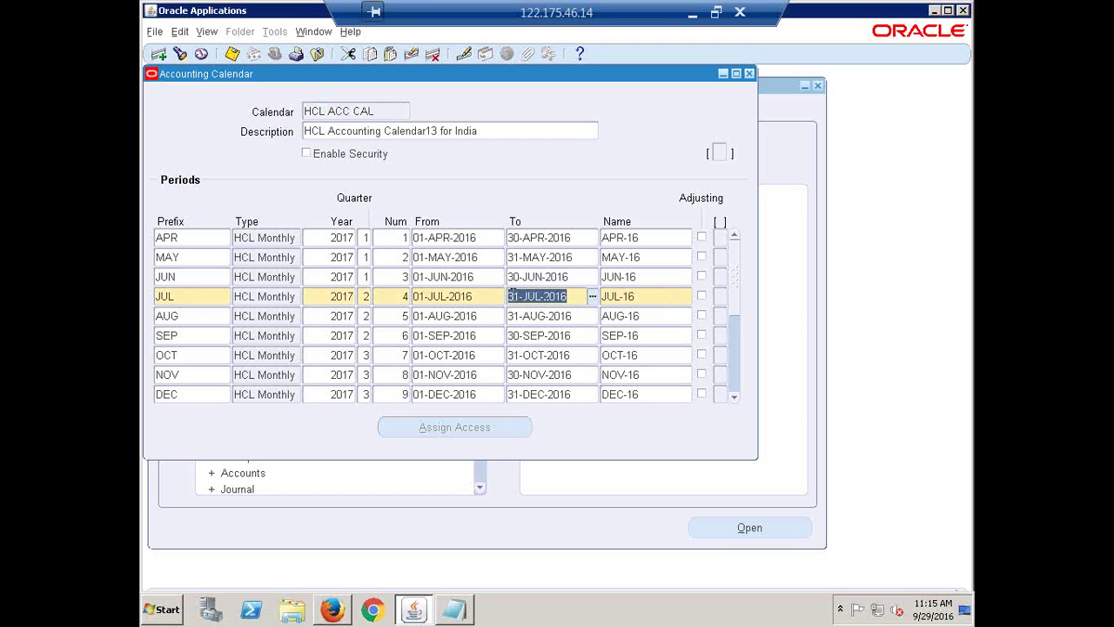
pyautogui.click(521, 297)
# - Correct the JUL period's end date to 31-JUL-2016 and save
pyautogui.press('BackSpace')
pyautogui.press('BackSpace')
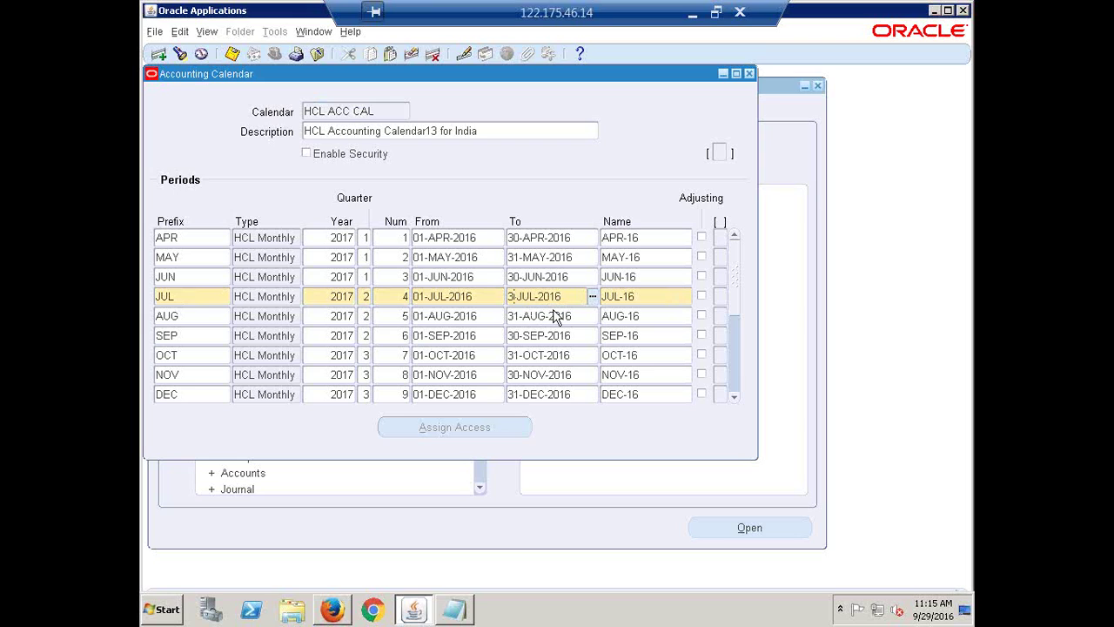
pyautogui.write('0')
pyautogui.press('BackSpace')
pyautogui.write('1-')
pyautogui.hotkey('ctrl', 's')
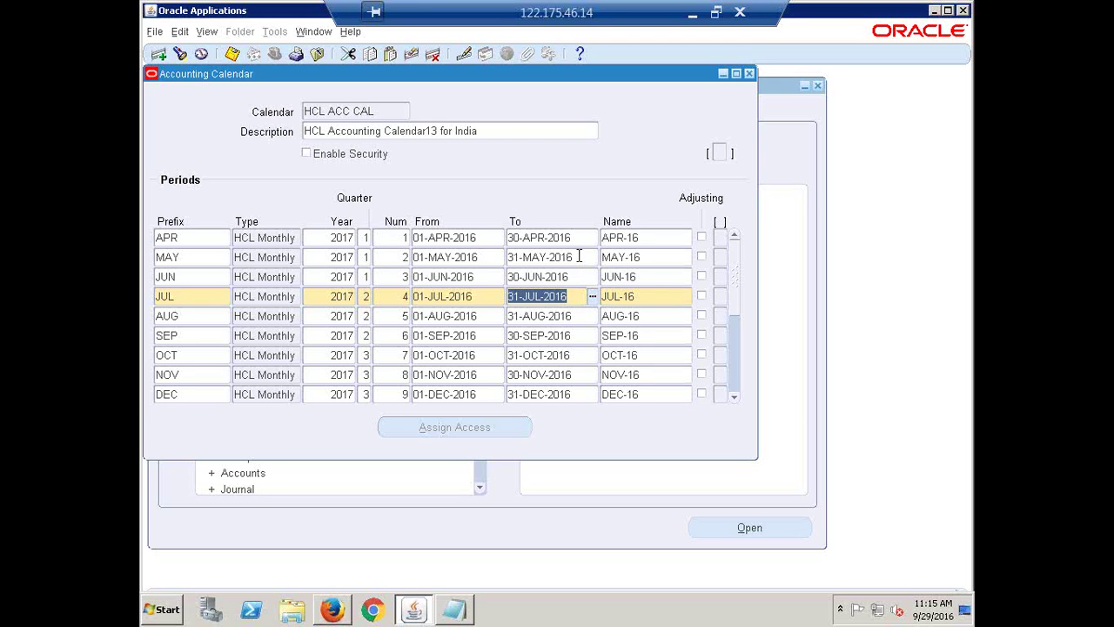
# - Close the calendar form, validating only the current HCL ACC CAL calendar
pyautogui.click(749, 75)
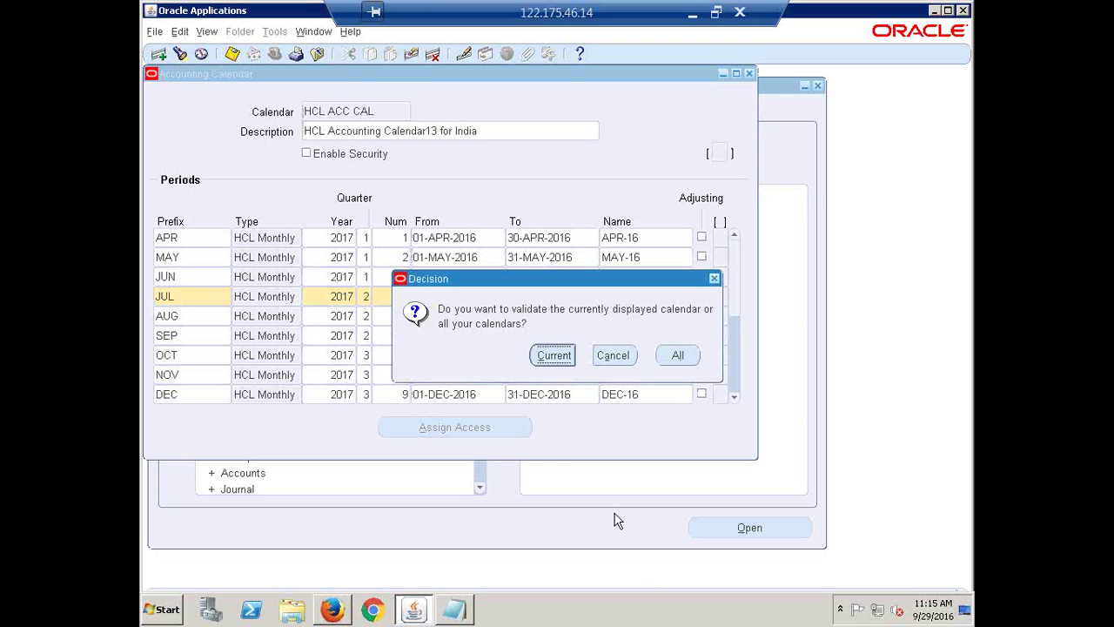
pyautogui.click(555, 357)
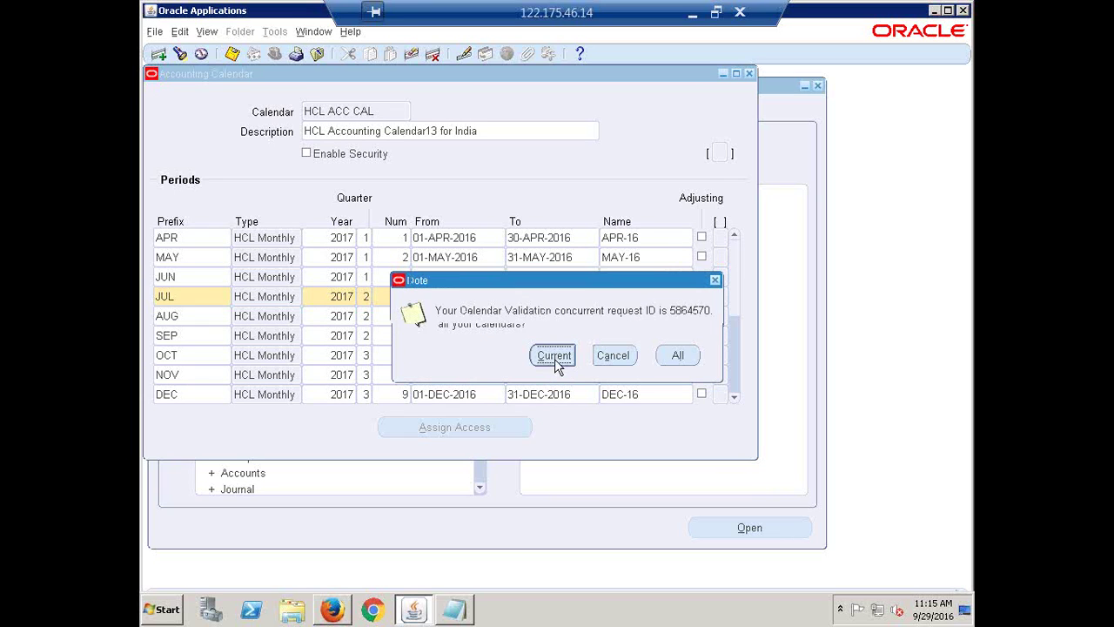
pyautogui.click(686, 355)
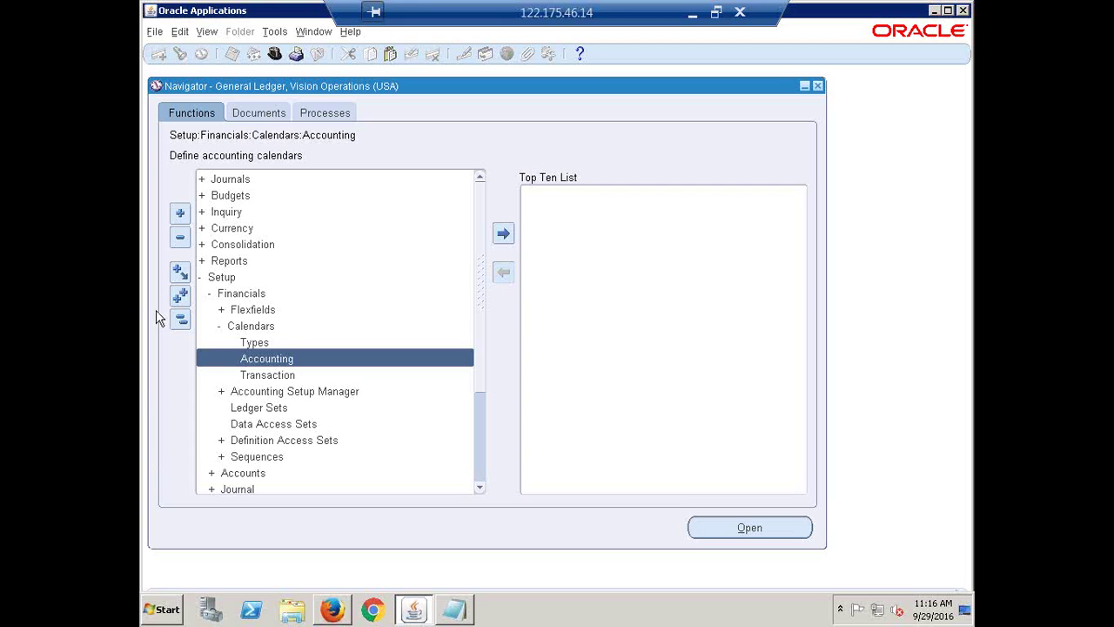
# - Collapse the Navigator tree to its top-level entries, then bring Notepad's notes forward
pyautogui.click(181, 318)
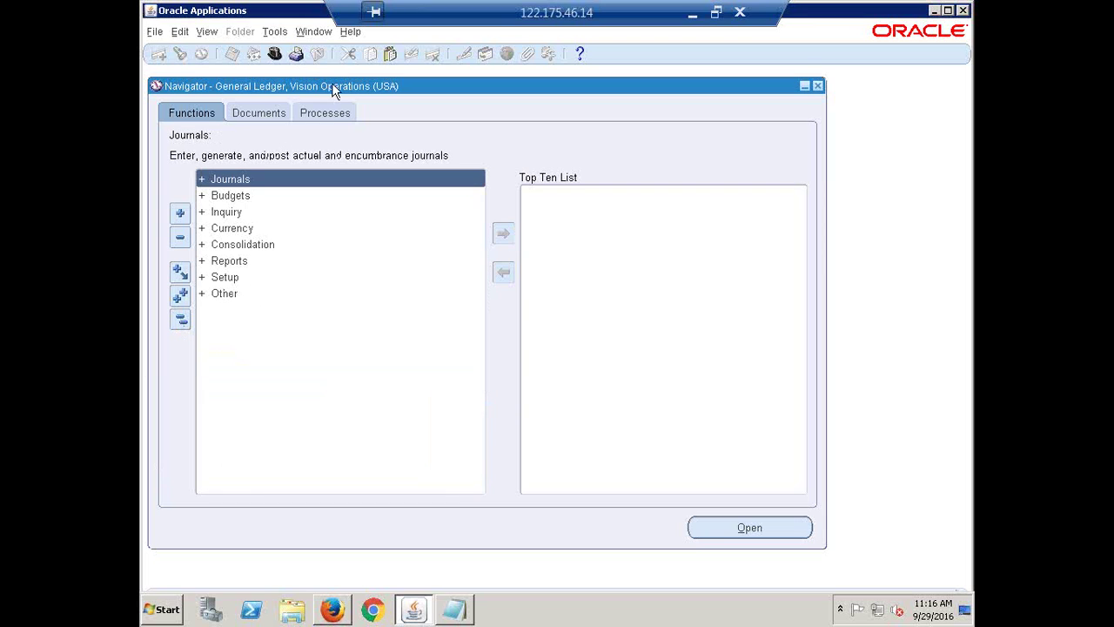
pyautogui.click(181, 324)
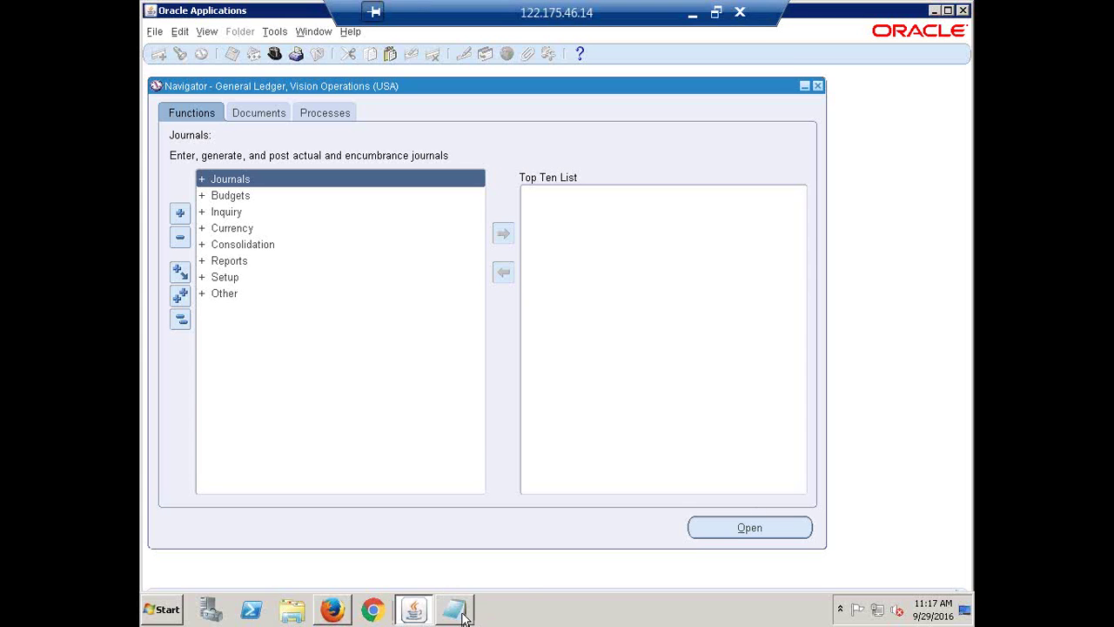
pyautogui.click(462, 617)
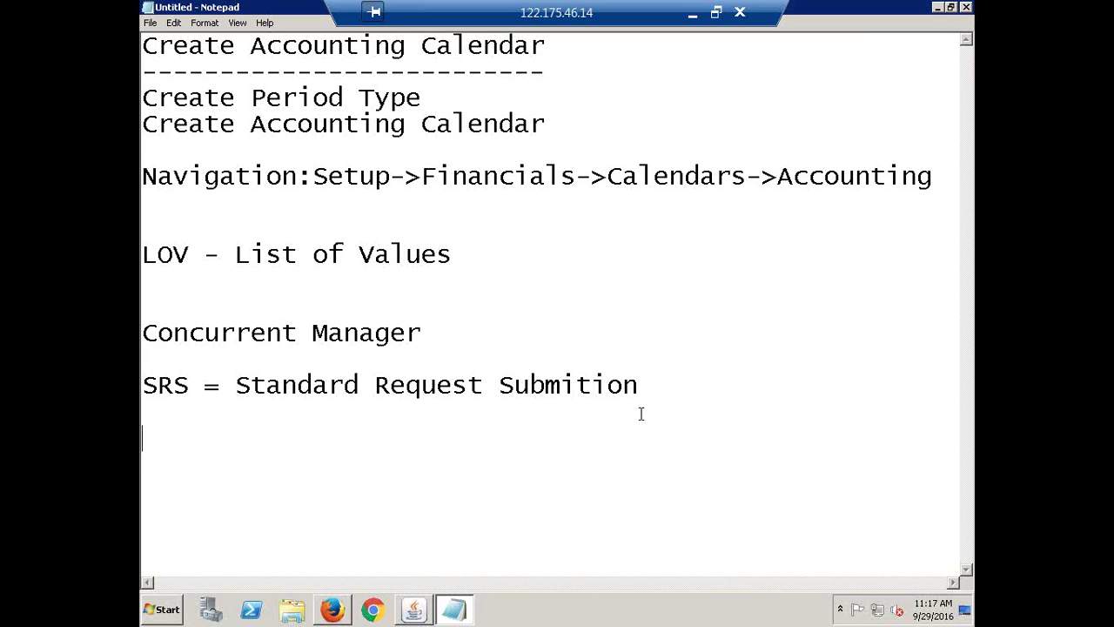
# - Add a 'Seeded Data' line below the SRS entry in the notes
pyautogui.click(661, 394)
pyautogui.press('Return')
pyautogui.press('Return')
pyautogui.press('Return')
pyautogui.write('D')
pyautogui.press('BackSpace')
pyautogui.write('Seeded Dat')
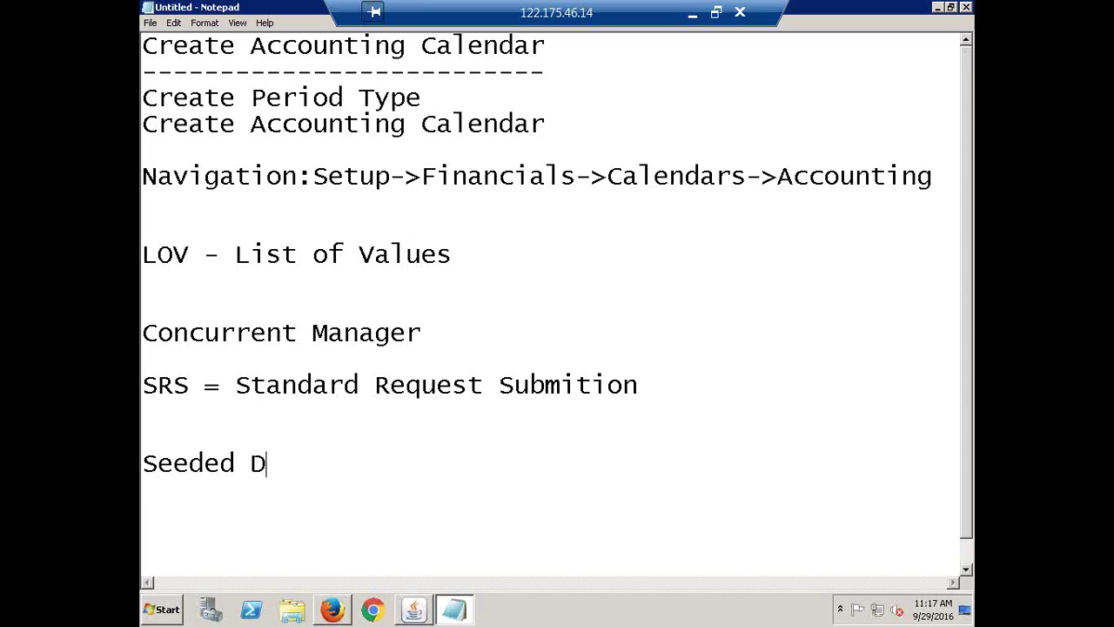
pyautogui.write('a')
# - Add blank lines after the Seeded Data entry
pyautogui.press('Return')
pyautogui.press('Return')
pyautogui.press('Return')
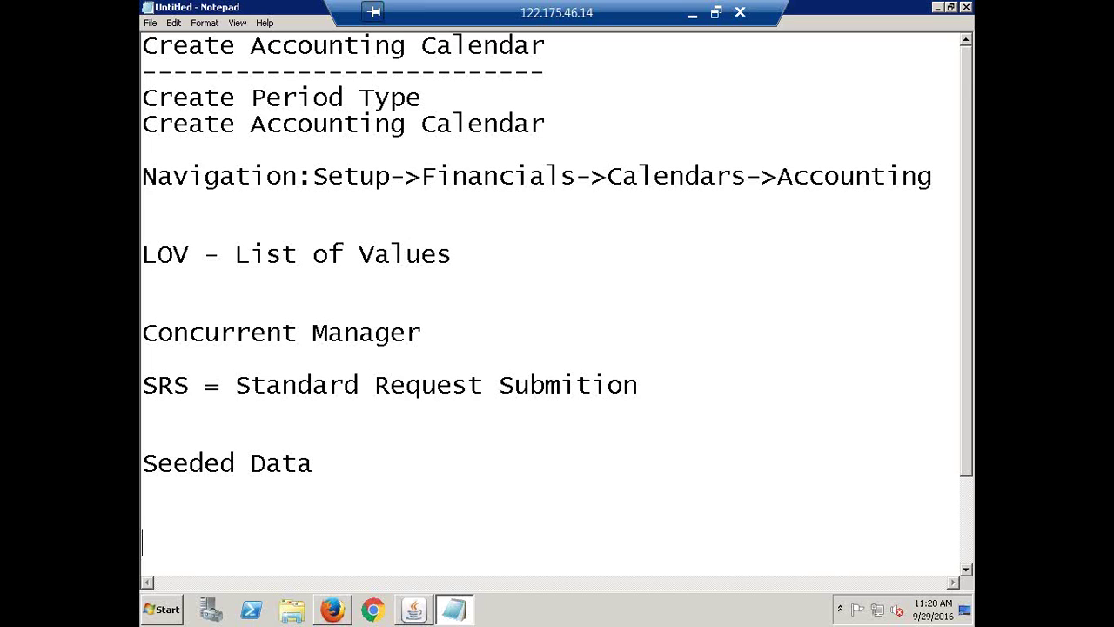
pyautogui.click(424, 613)
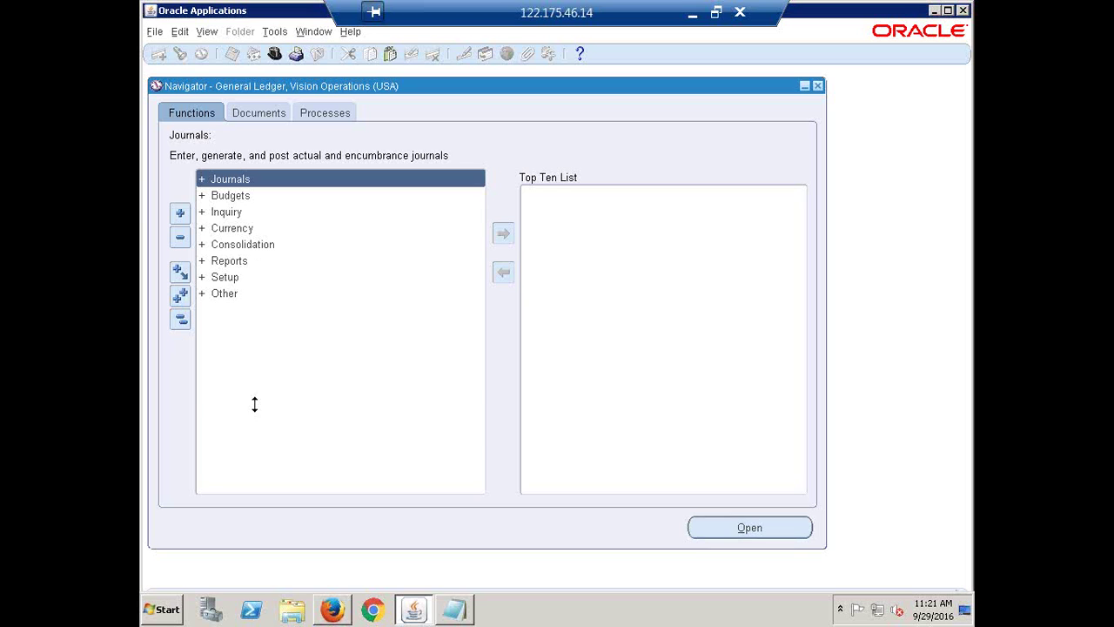
pyautogui.click(454, 611)
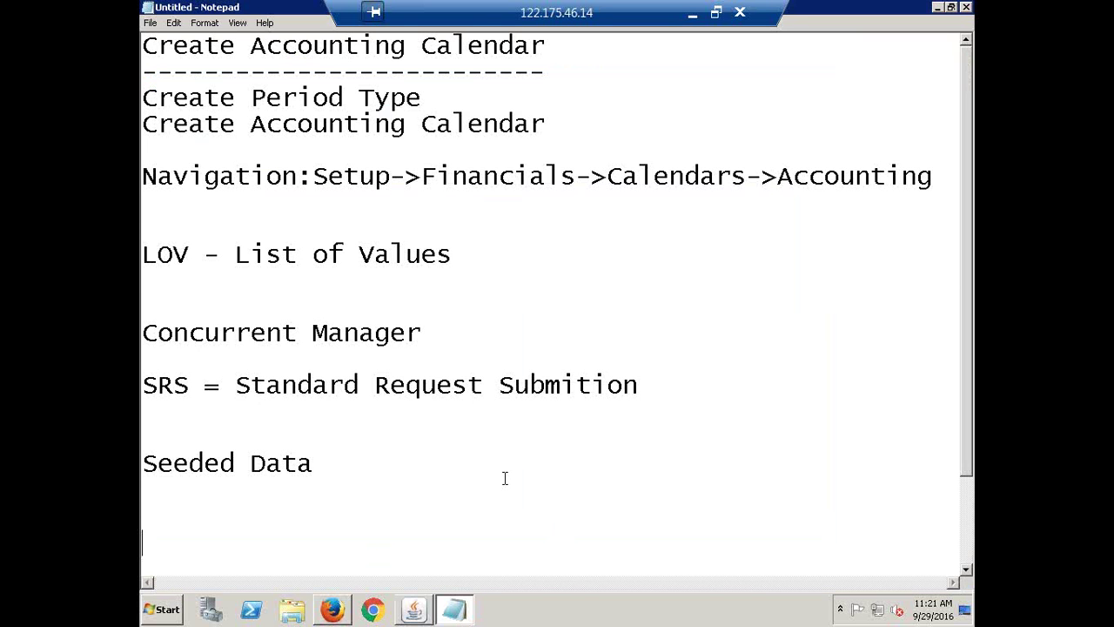